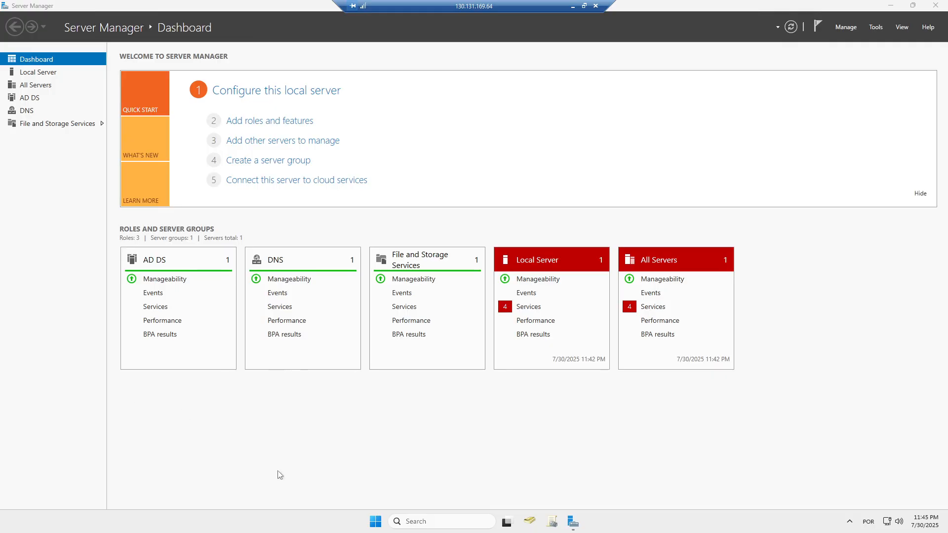
- Launch Active Directory Users and Computers maximized, widen the tree pane, and expand contoso.com
left_click(533, 524)
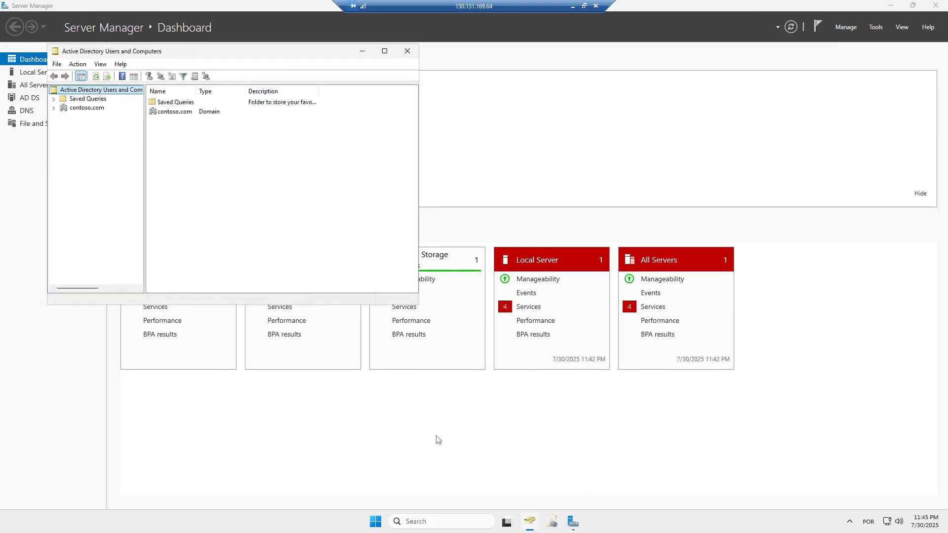
left_click(385, 51)
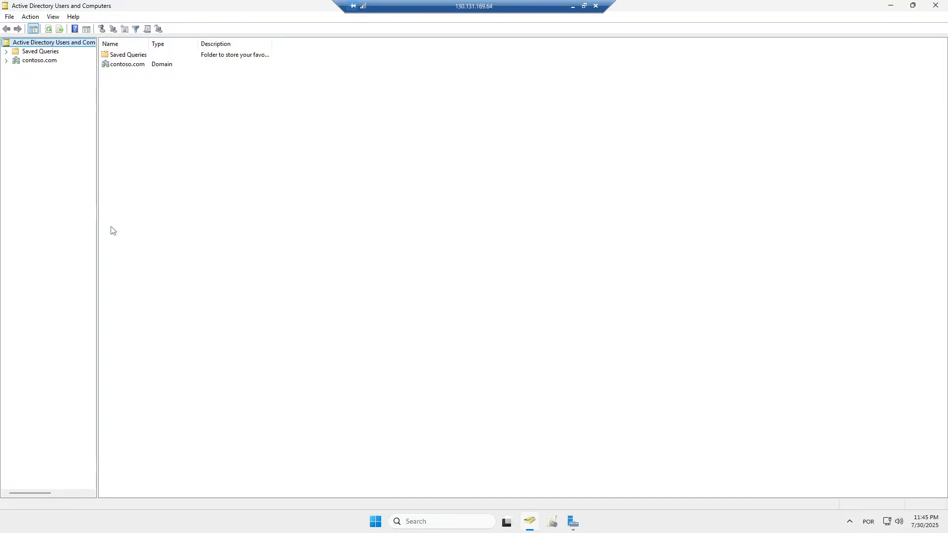
left_click_drag(97, 252, 152, 261)
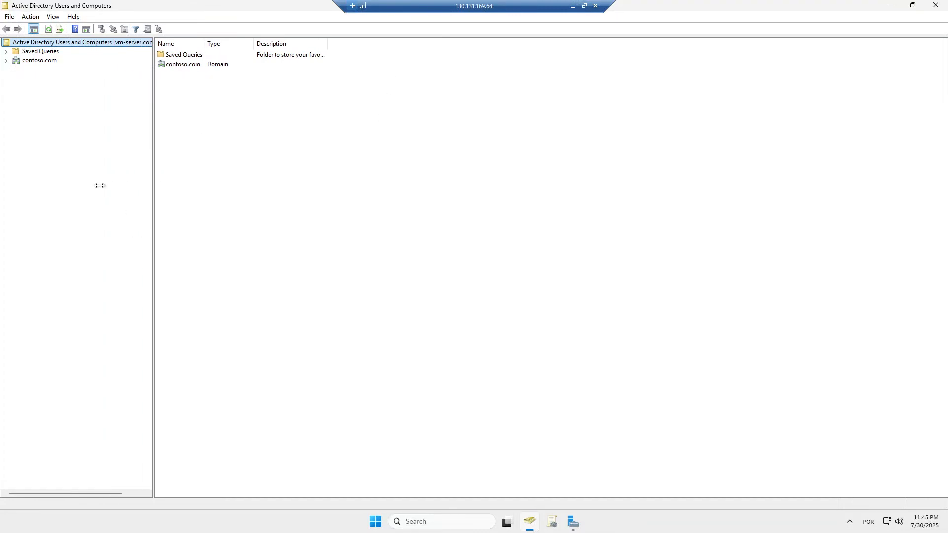
left_click(7, 61)
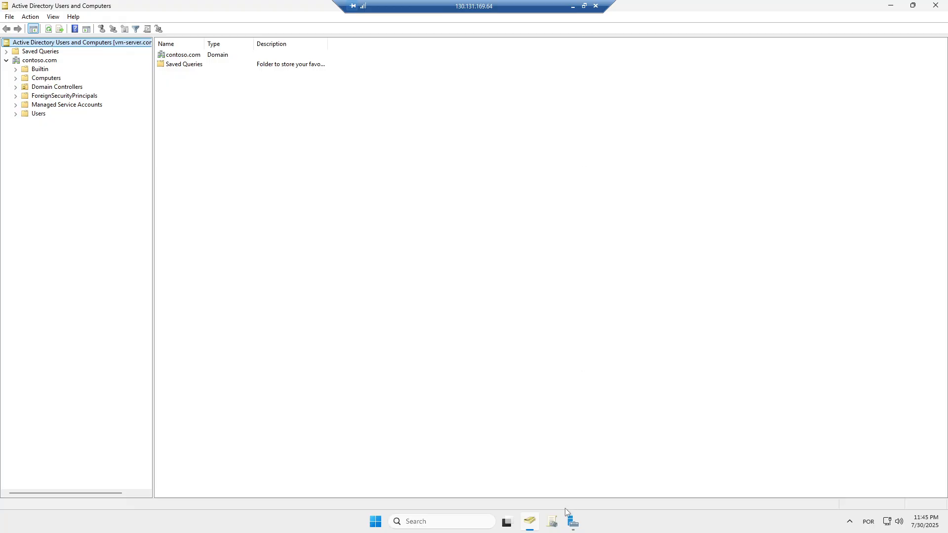
- Switch from the directory console back to the Server Manager dashboard
left_click(572, 522)
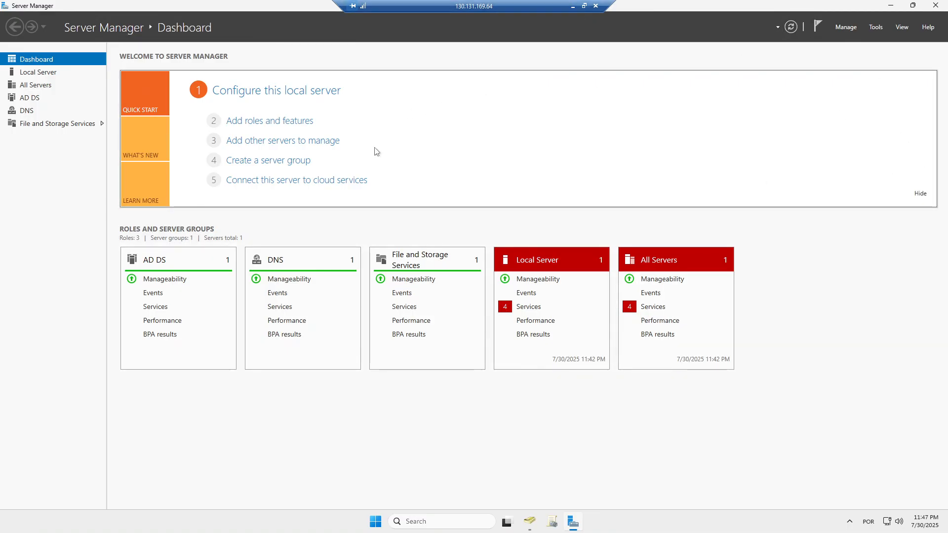
- Launch DNS Manager from Server Manager's Tools menu
left_click(847, 28)
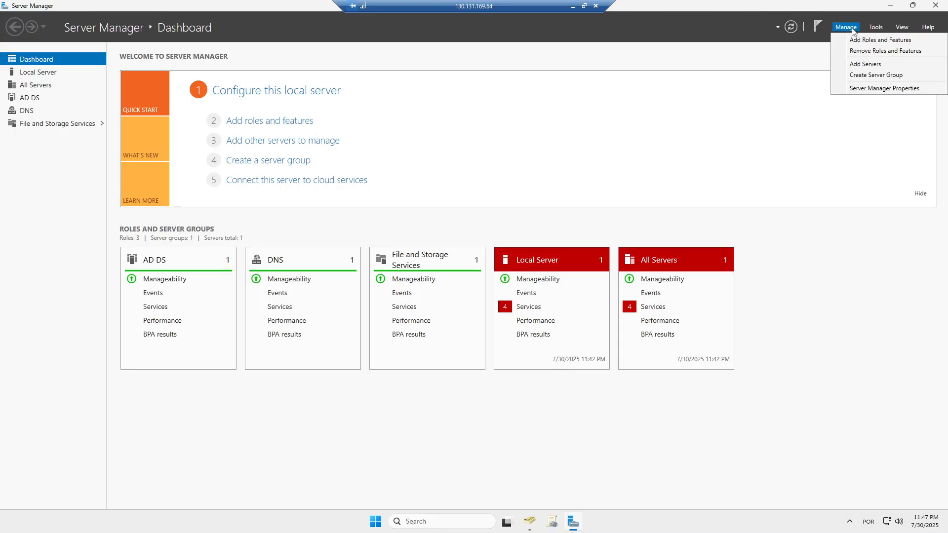
left_click(878, 31)
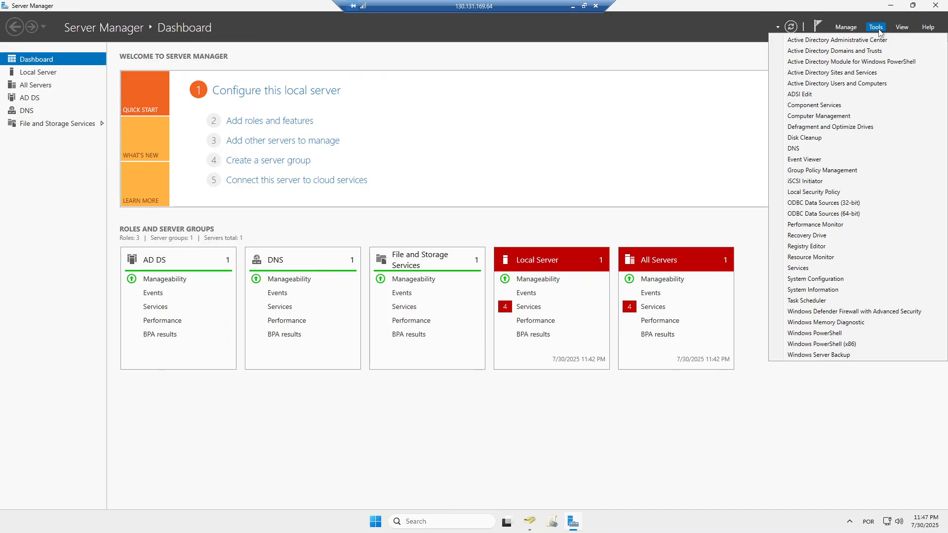
left_click(803, 149)
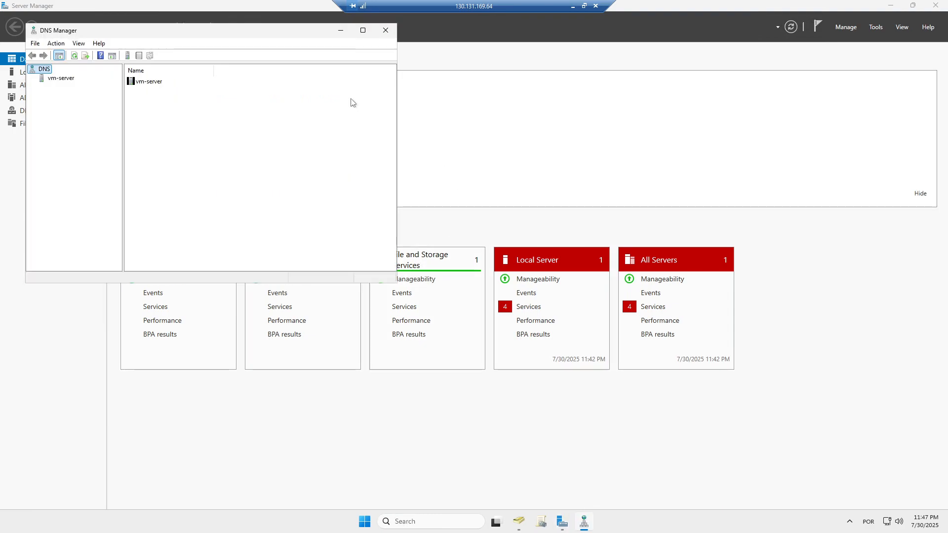
- Maximize DNS Manager, then minimize the Remote Desktop session to reach the Azure portal
left_click(363, 32)
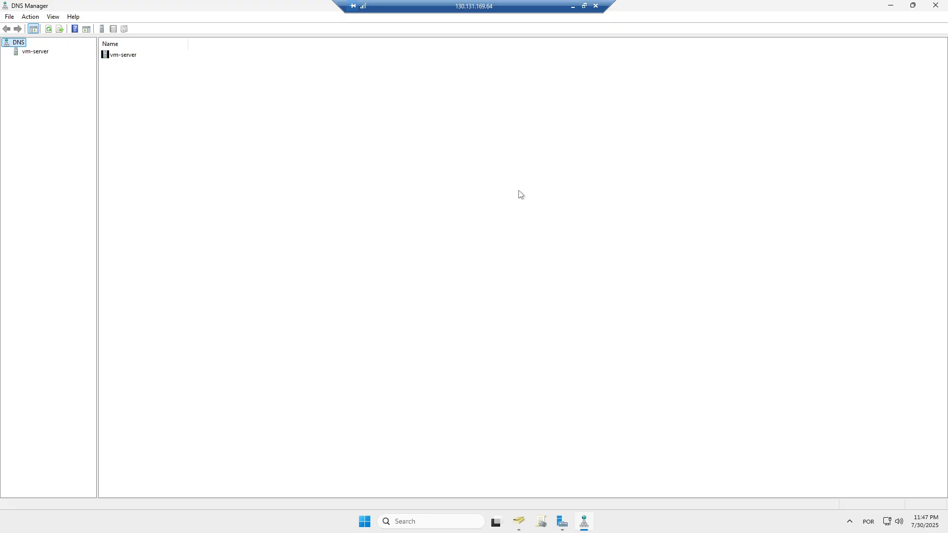
left_click(574, 7)
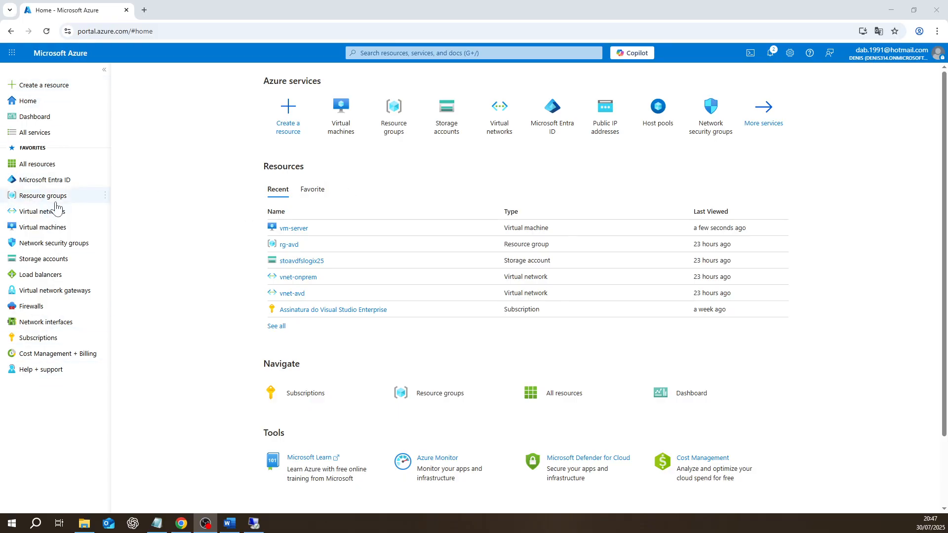
- Search the Azure portal for 'private endpoint' and open the Private endpoints service
left_click(473, 52)
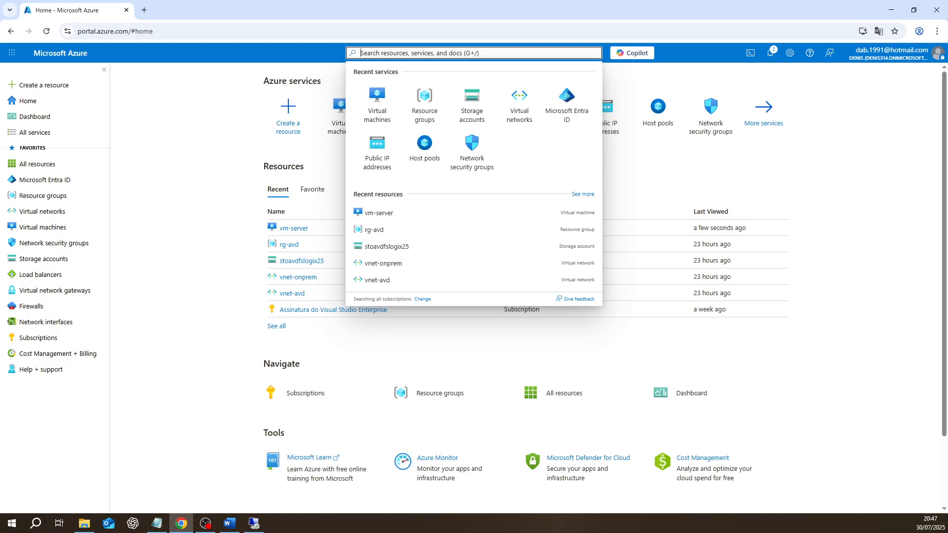
type("priv")
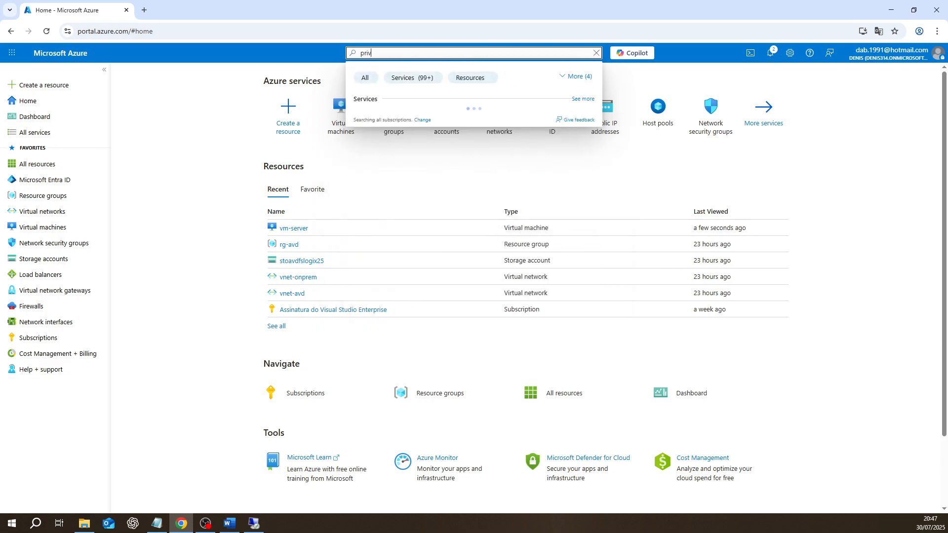
type("ate endp")
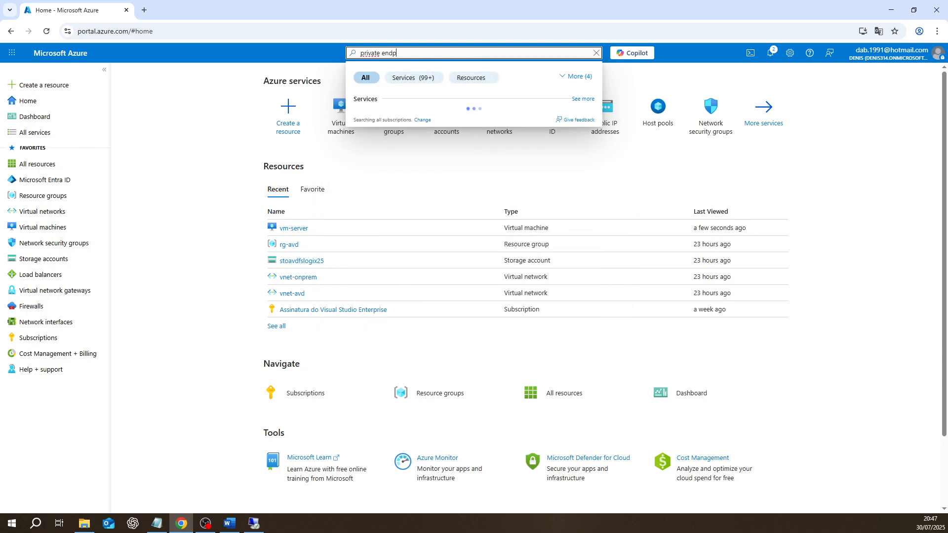
type("oint")
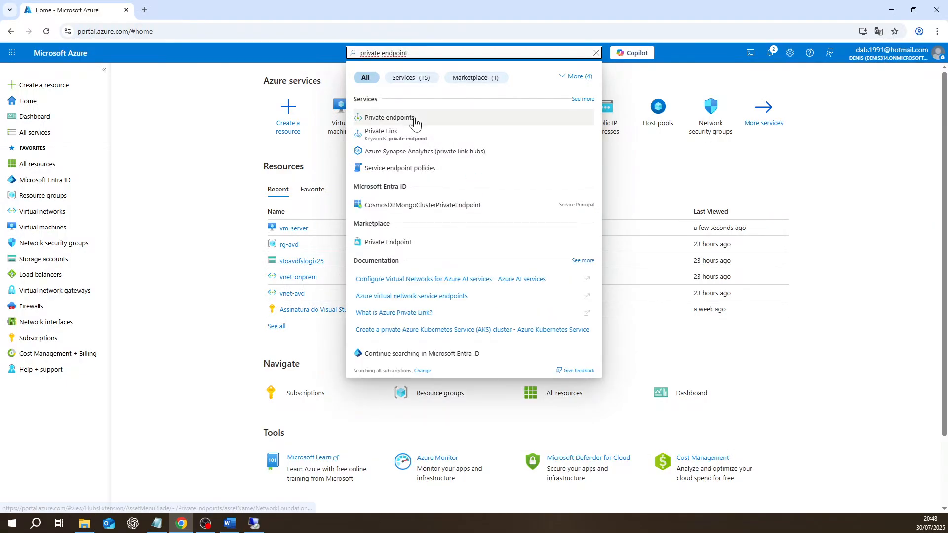
left_click(404, 124)
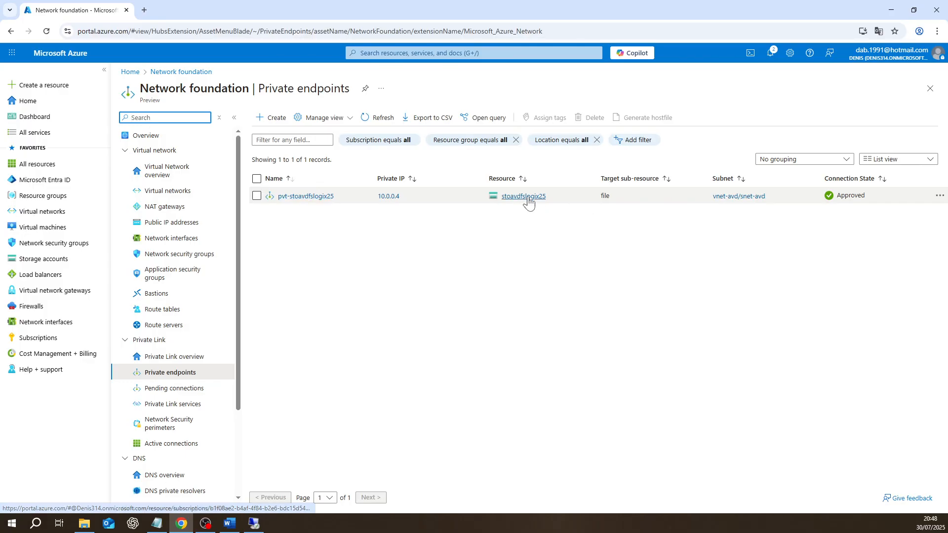
- Copy stoavdfslogix25.file.core.windows.net from pvt-stoavdfslogix25's DNS configuration, then return to the remote server
left_click(296, 197)
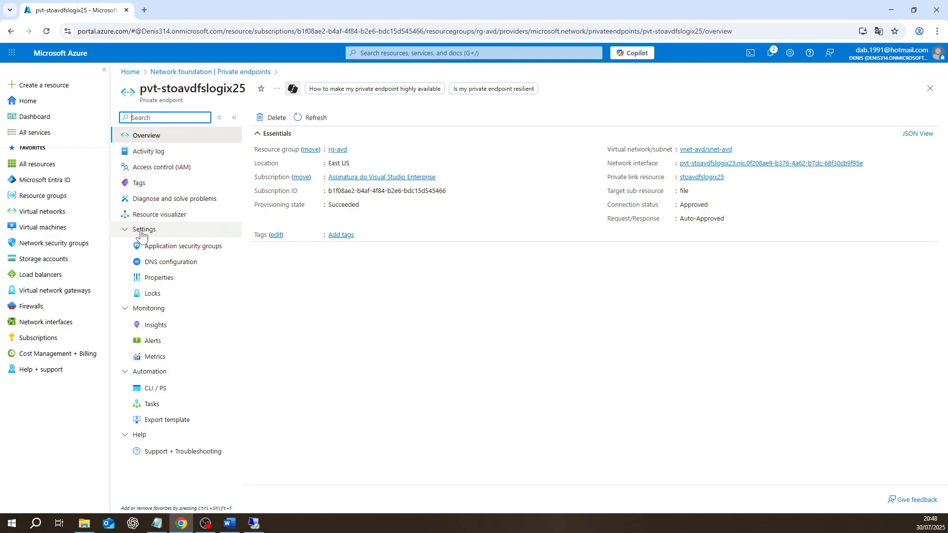
left_click(169, 263)
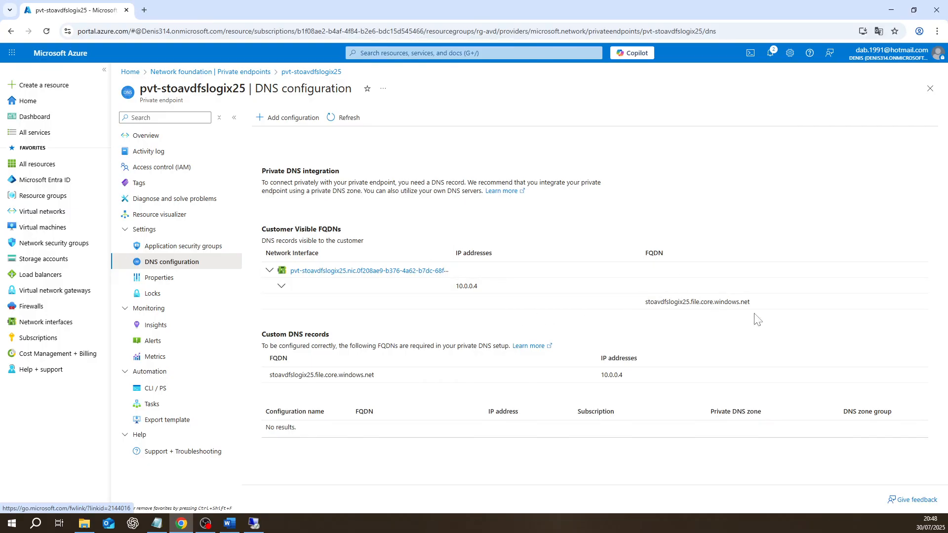
left_click_drag(752, 303, 644, 302)
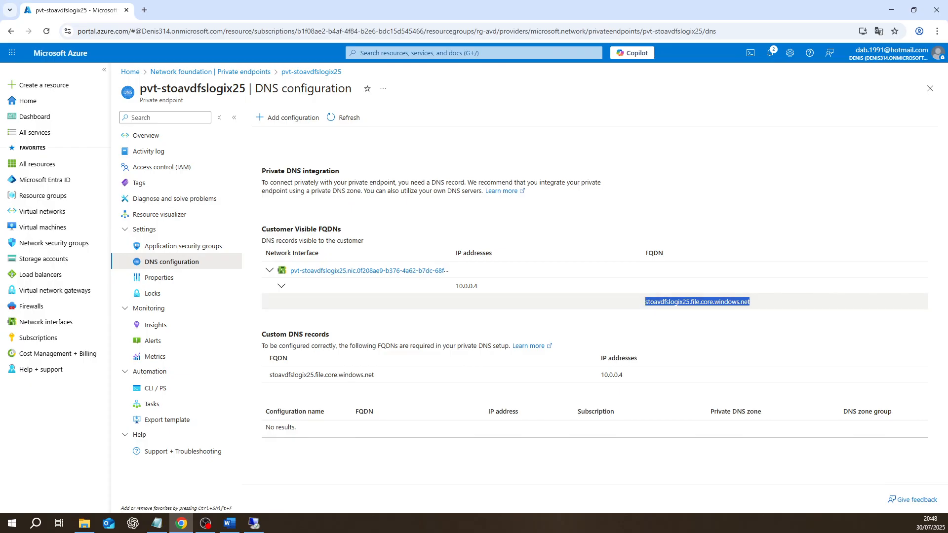
right_click(678, 304)
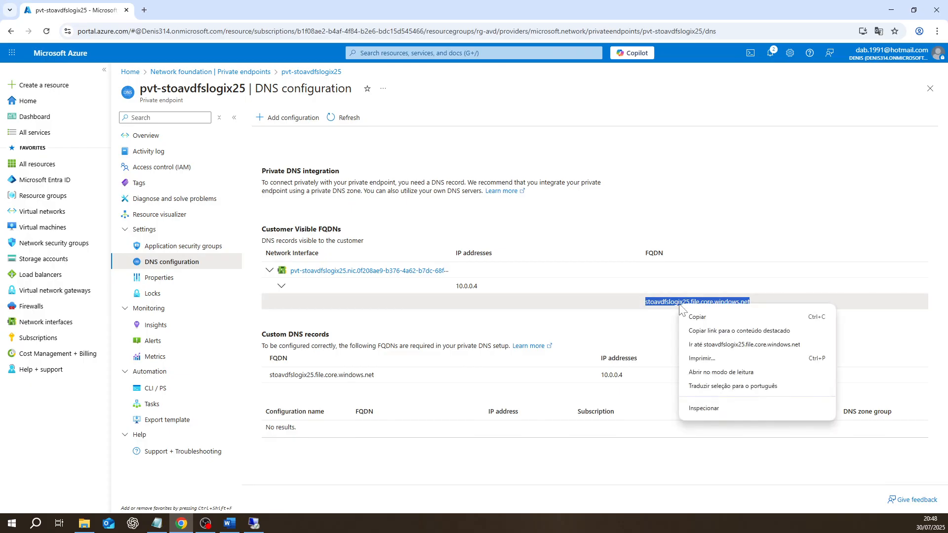
left_click(702, 315)
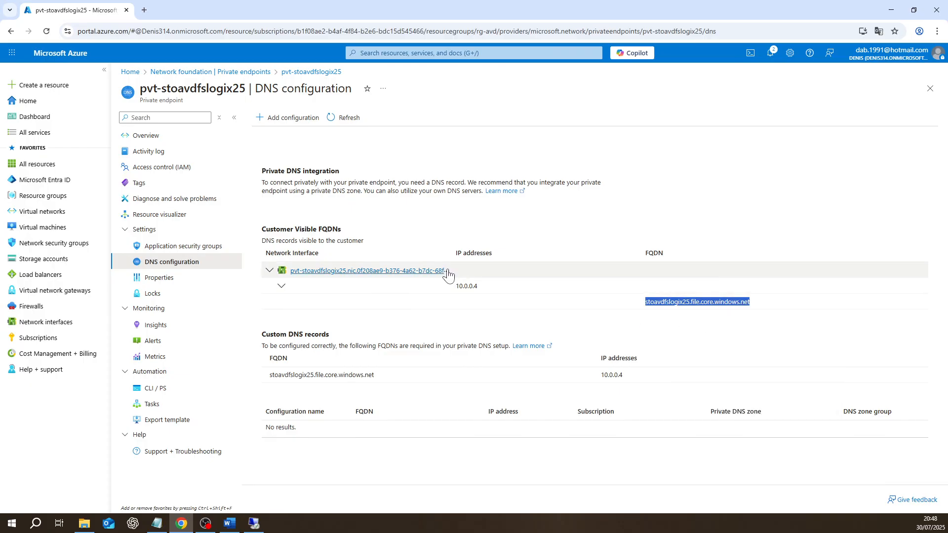
left_click(255, 523)
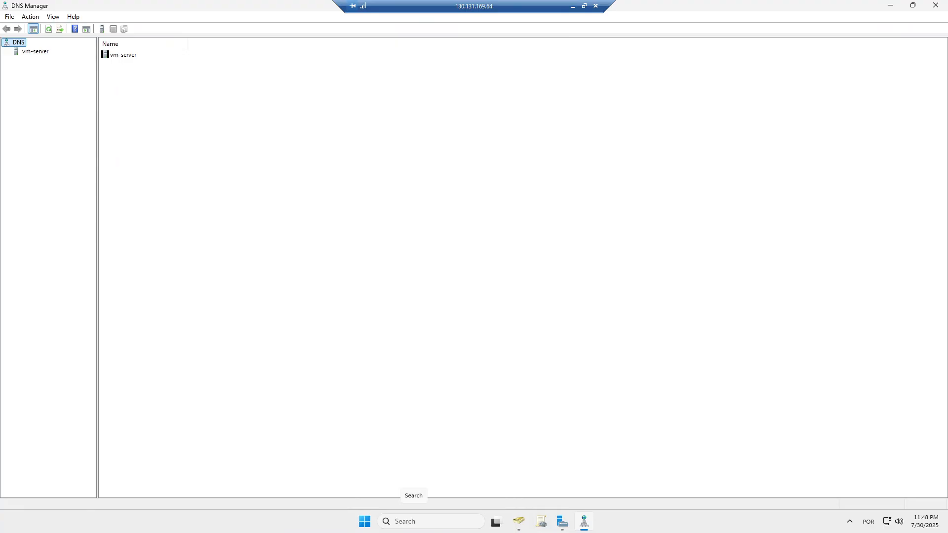
- Open Notepad on the server and paste the copied FQDN into it
left_click(415, 523)
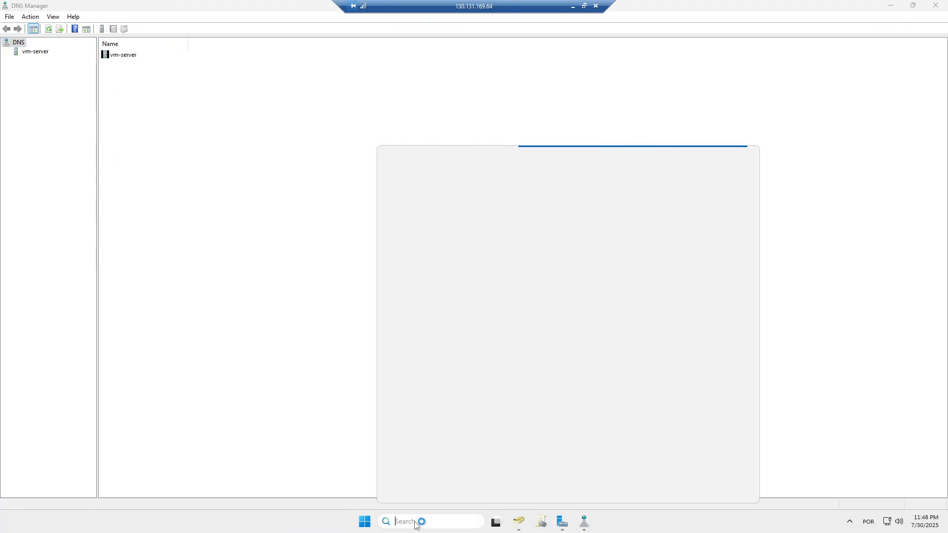
type("note")
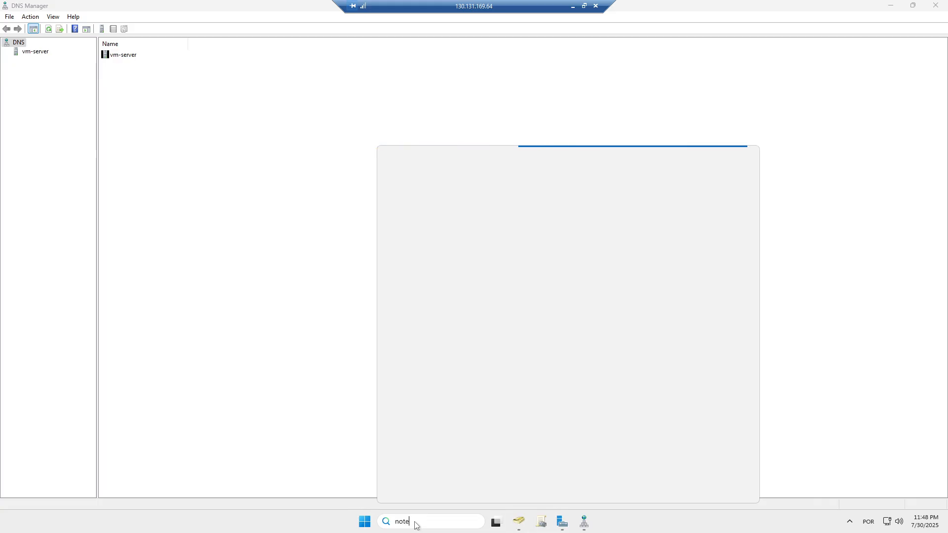
type("pad")
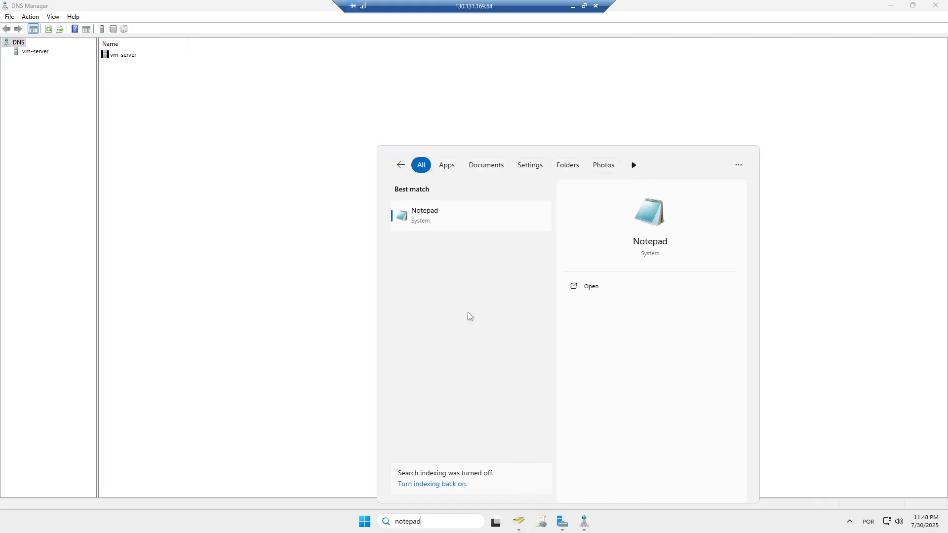
left_click(441, 220)
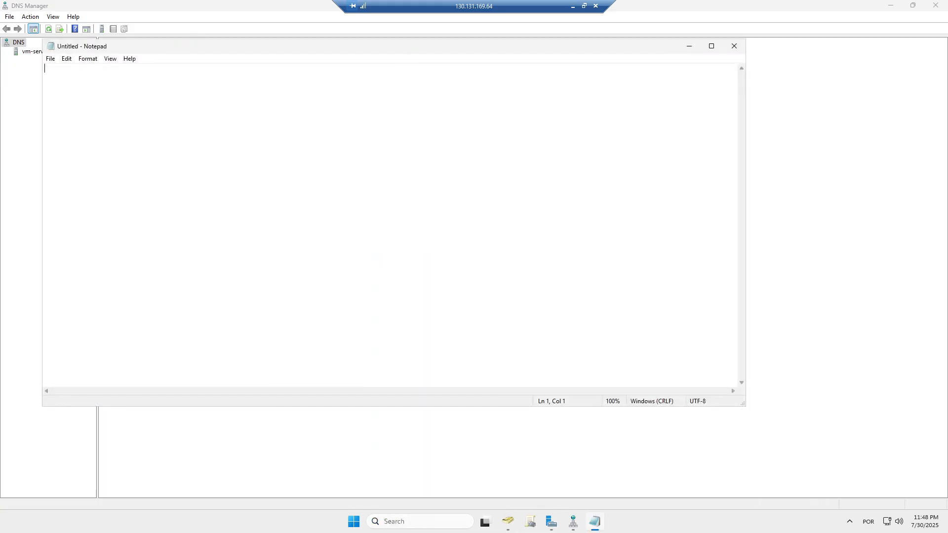
left_click_drag(331, 47, 414, 80)
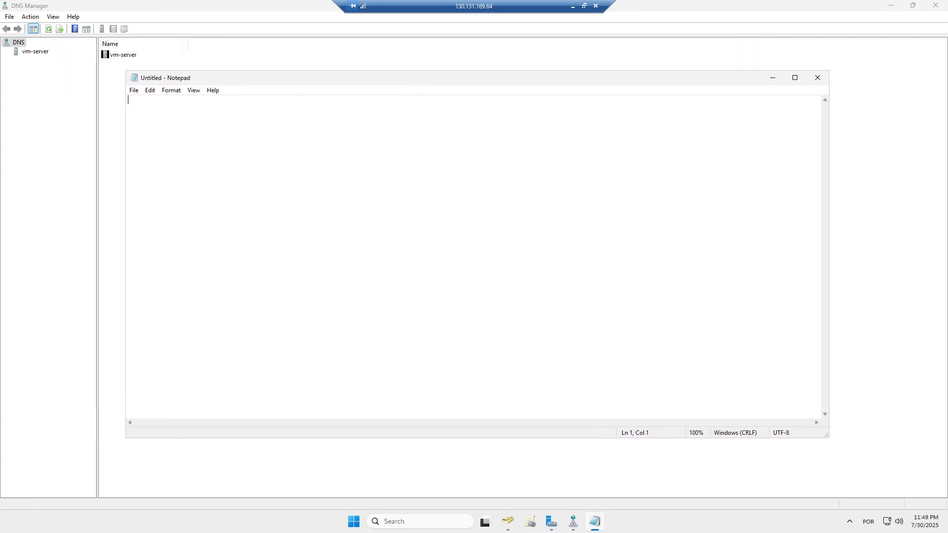
key("ctrl+v")
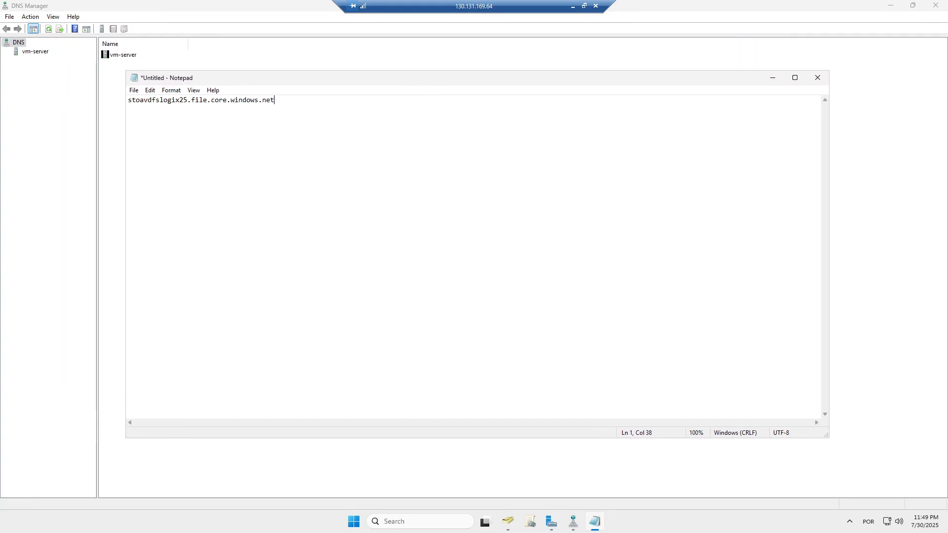
- Enlarge the pasted hostname to Consolas font size 20
key("shift+Left")
key("shift+Left")
key("shift+Left")
key("shift+Left")
key("shift+Left")
key("shift+Left")
key("shift+Left")
key("shift+Left")
key("shift+Left")
key("shift+Left")
key("shift+Left")
key("shift+Left")
key("shift+Left")
key("shift+Left")
key("shift+Left")
key("shift+Left")
key("shift+Left")
key("shift+Left")
key("shift+Left")
key("shift+Left")
key("shift+Left")
key("shift+Left")
key("shift+Left")
key("shift+Left")
key("shift+Left")
key("shift+Left")
key("shift+Left")
key("shift+Left")
key("shift+Left")
key("shift+Left")
key("shift+Left")
key("shift+Left")
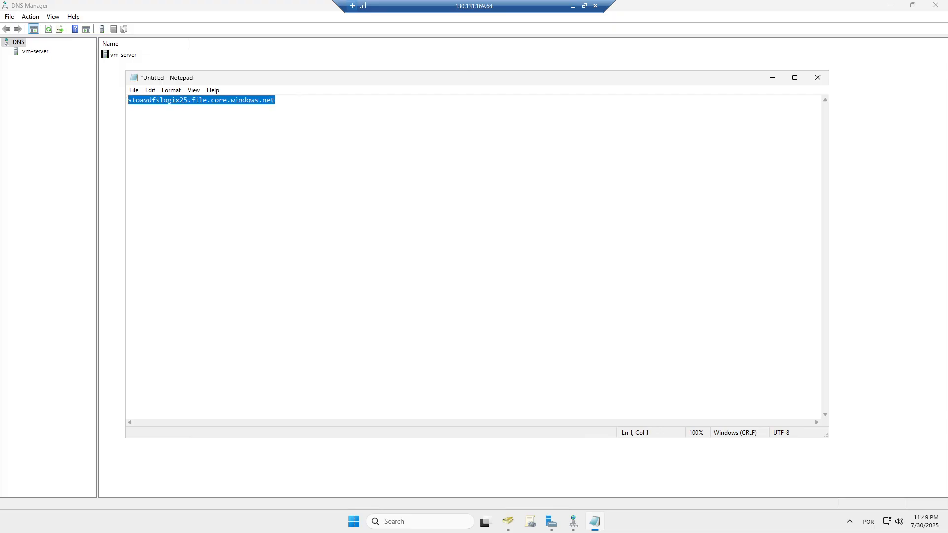
left_click(170, 91)
left_click(186, 113)
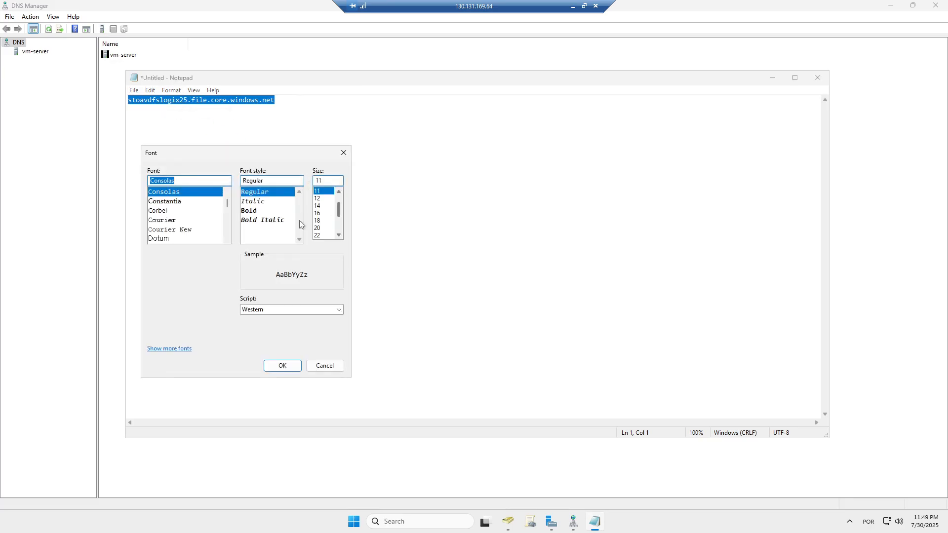
left_click(319, 228)
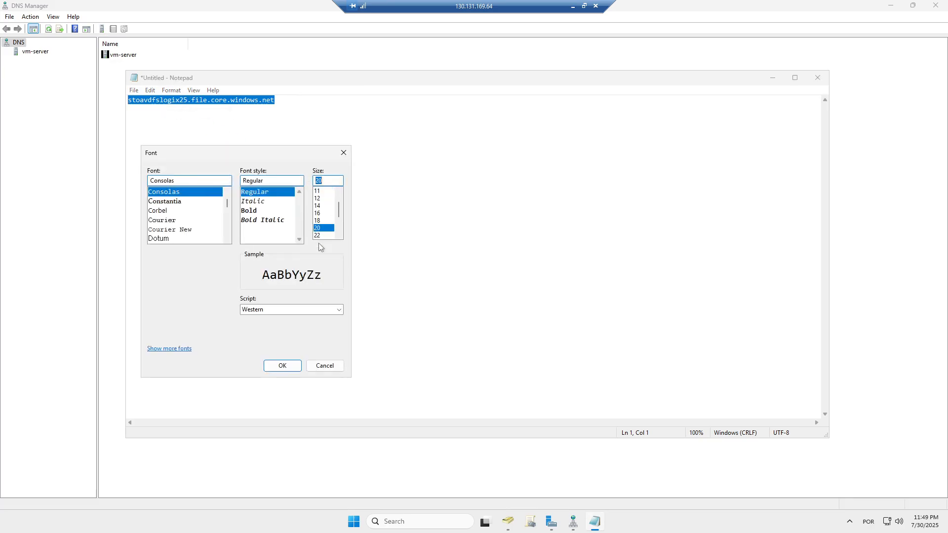
left_click(298, 370)
left_click(404, 104)
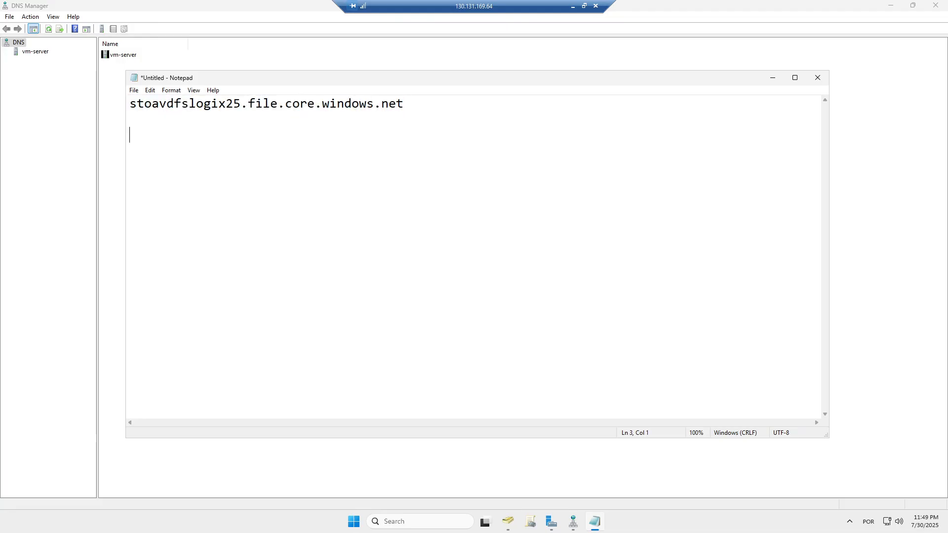
left_click_drag(404, 103, 129, 103)
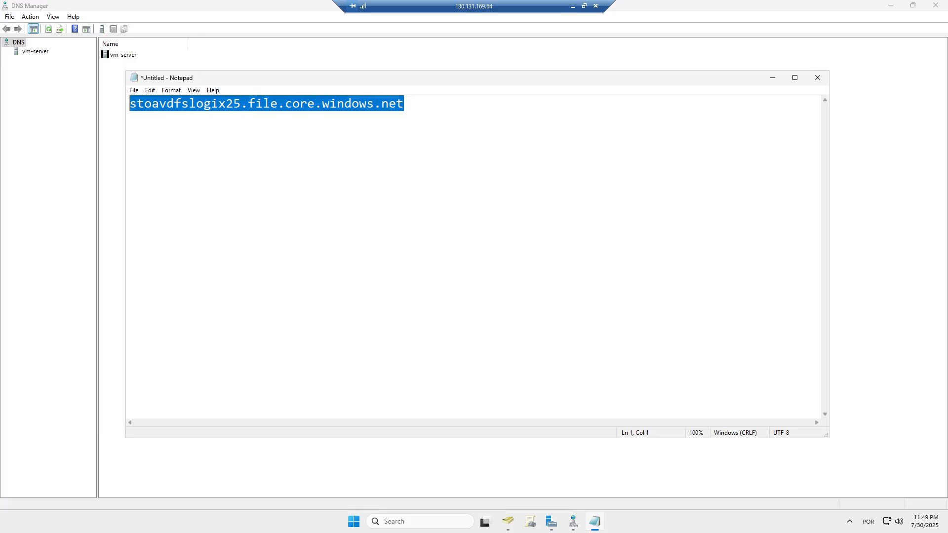
- Copy the endpoint IP 10.0.0.4 from Azure and add it below the hostname in Notepad
left_click(572, 7)
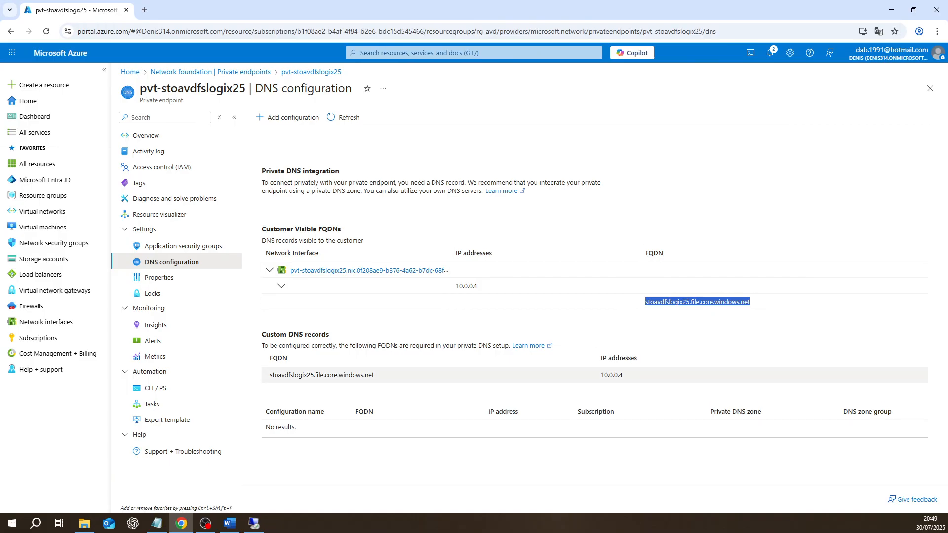
left_click_drag(624, 377, 602, 378)
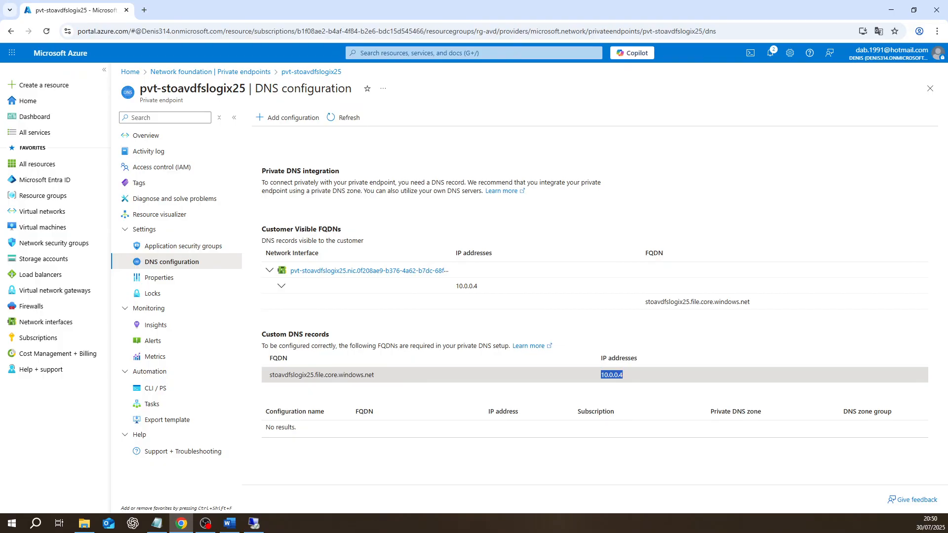
right_click(613, 377)
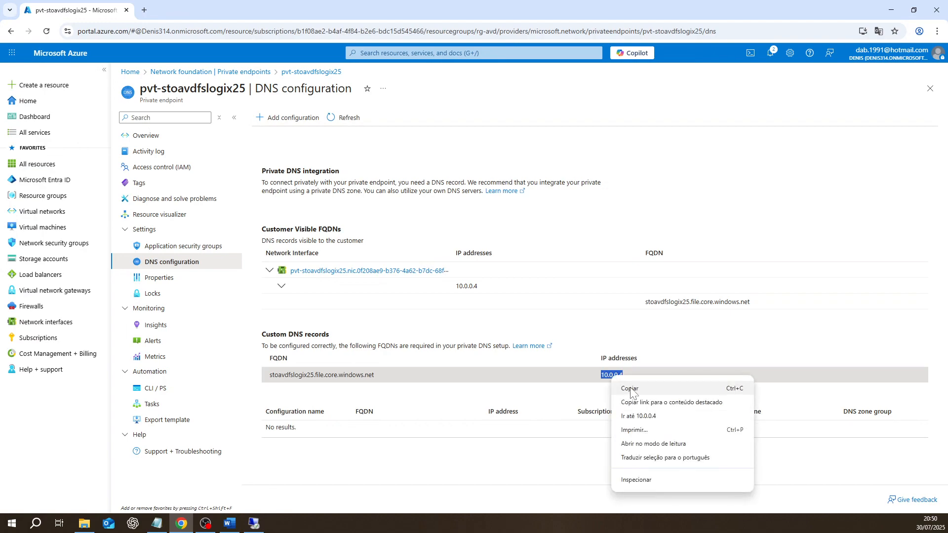
left_click(631, 389)
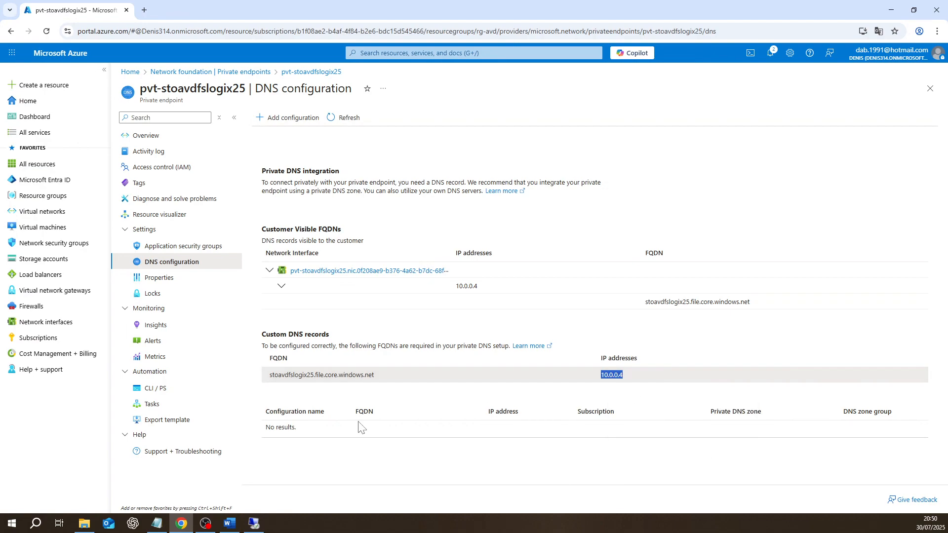
left_click(257, 526)
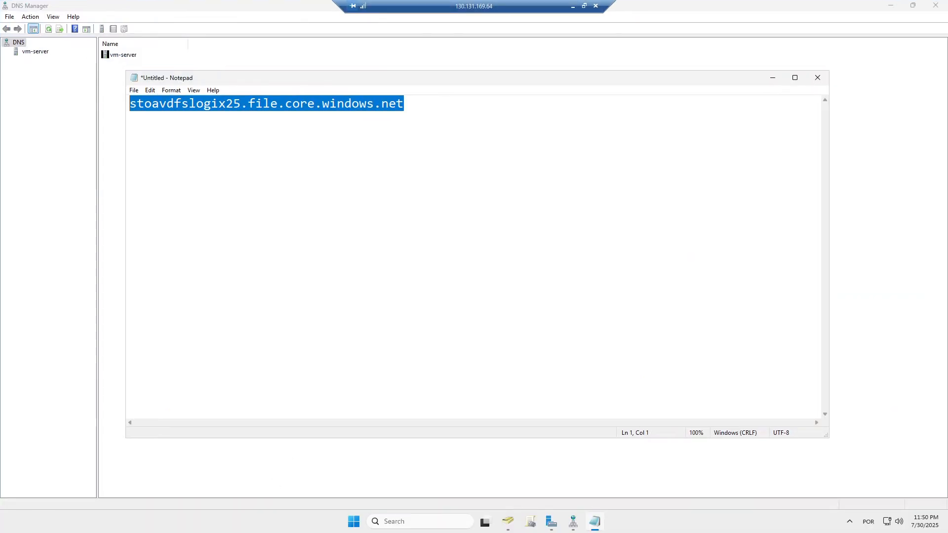
right_click(411, 110)
left_click(430, 152)
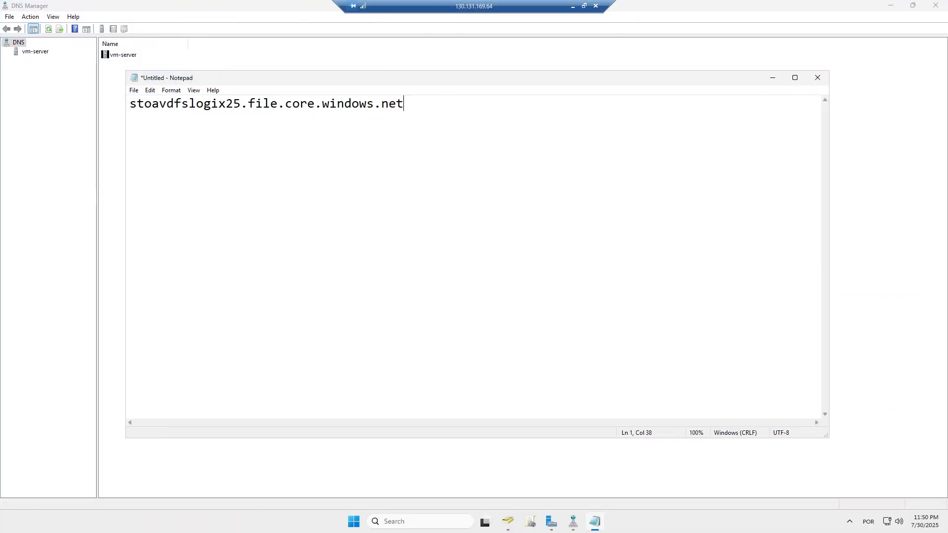
key("Return")
key("Return")
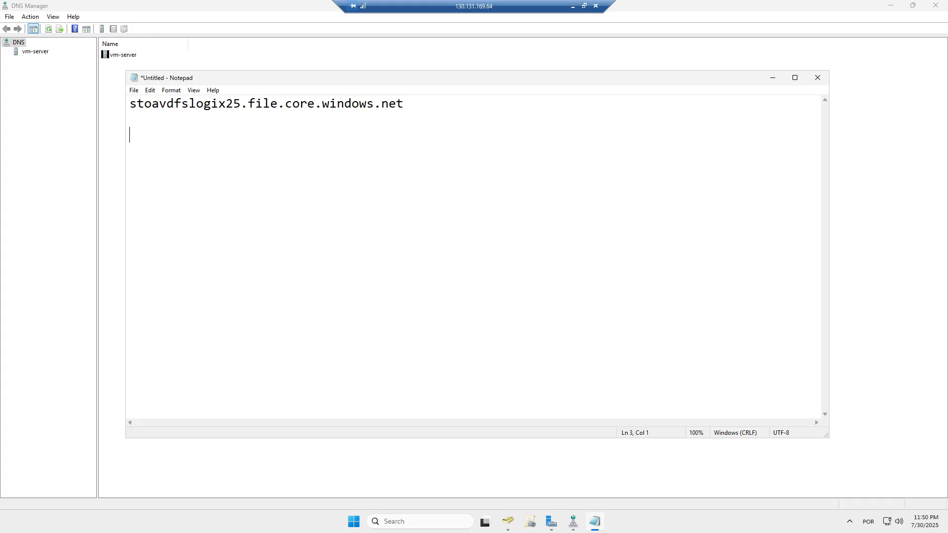
type("10.0.0.4")
- In DNS Manager, expand vm-server and its Forward Lookup Zones, widening the tree pane
left_click(772, 79)
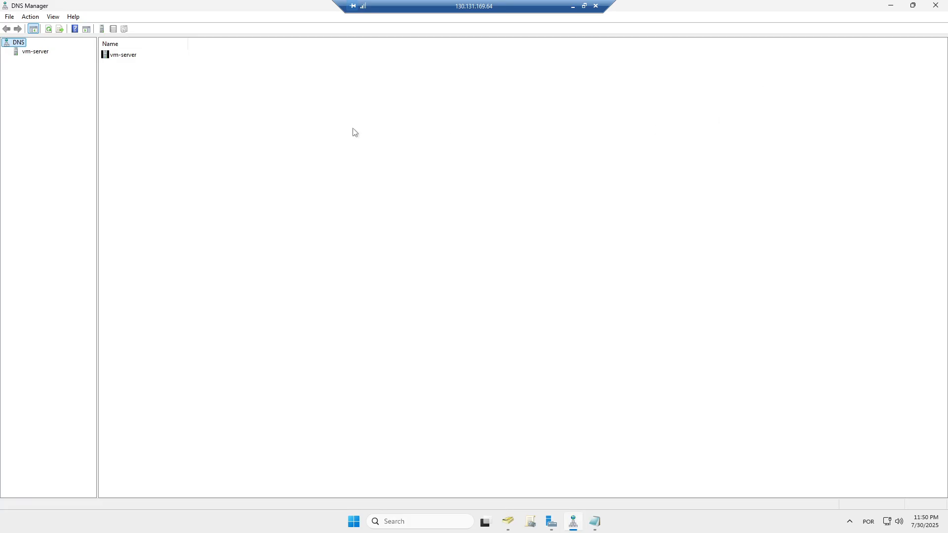
right_click(18, 45)
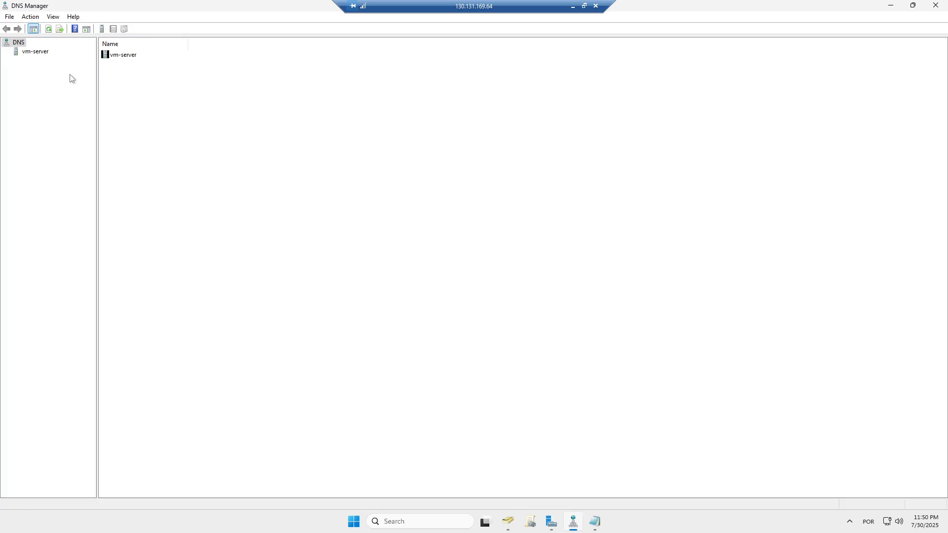
left_click(35, 51)
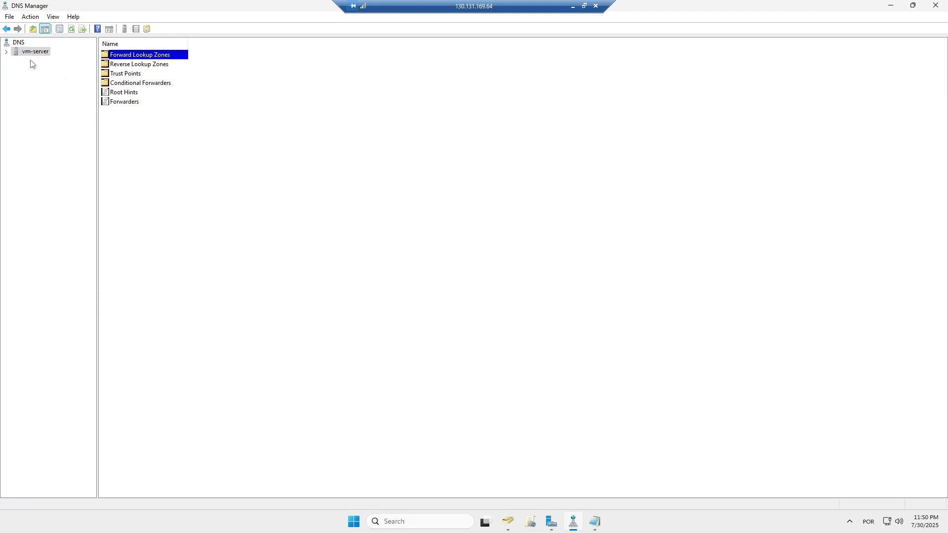
left_click(7, 52)
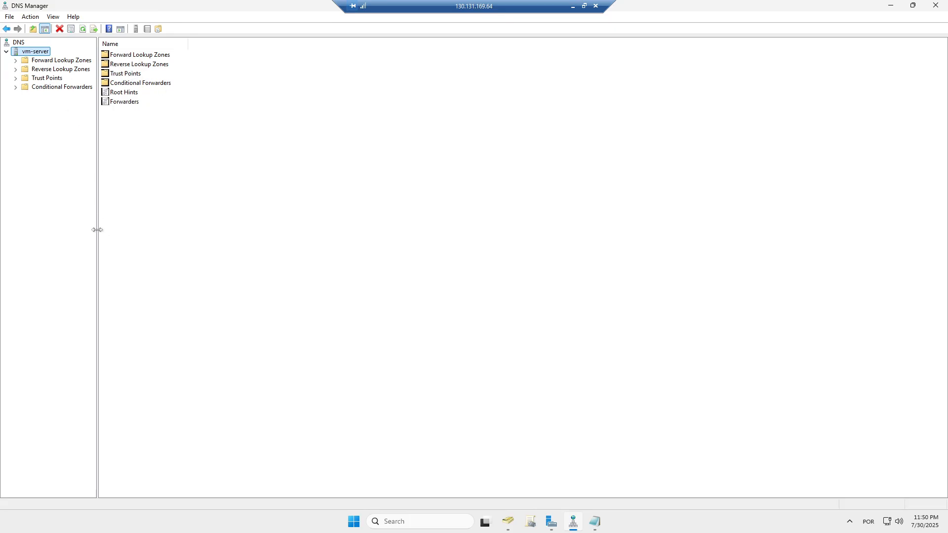
left_click_drag(95, 228, 126, 238)
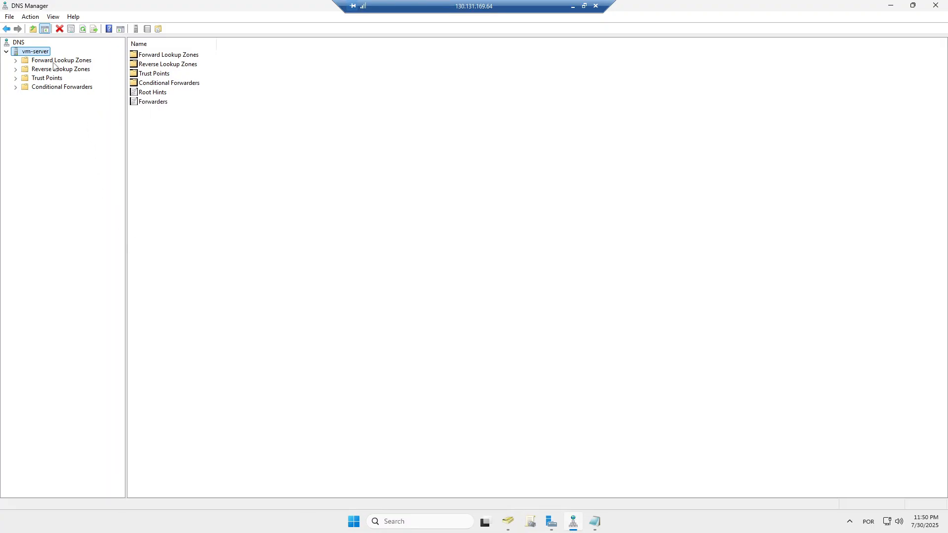
left_click(16, 61)
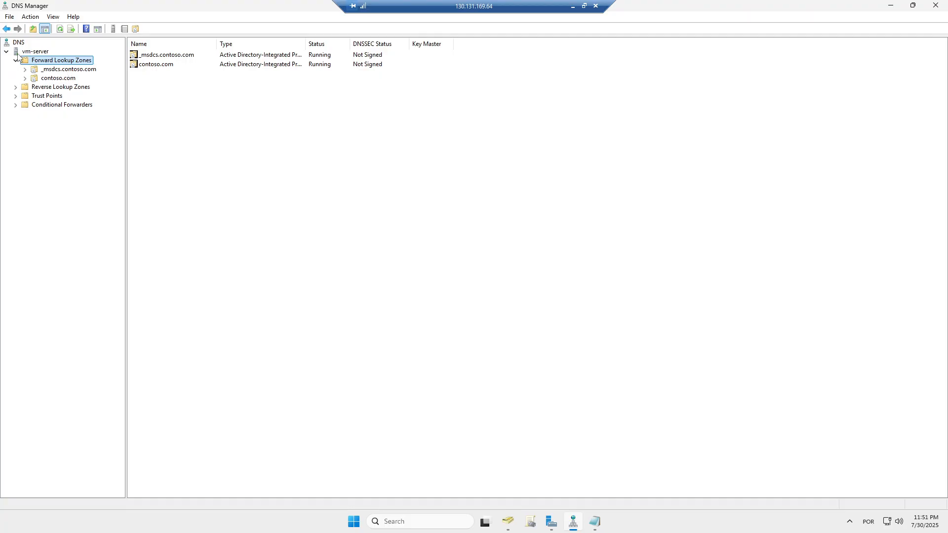
left_click(35, 53)
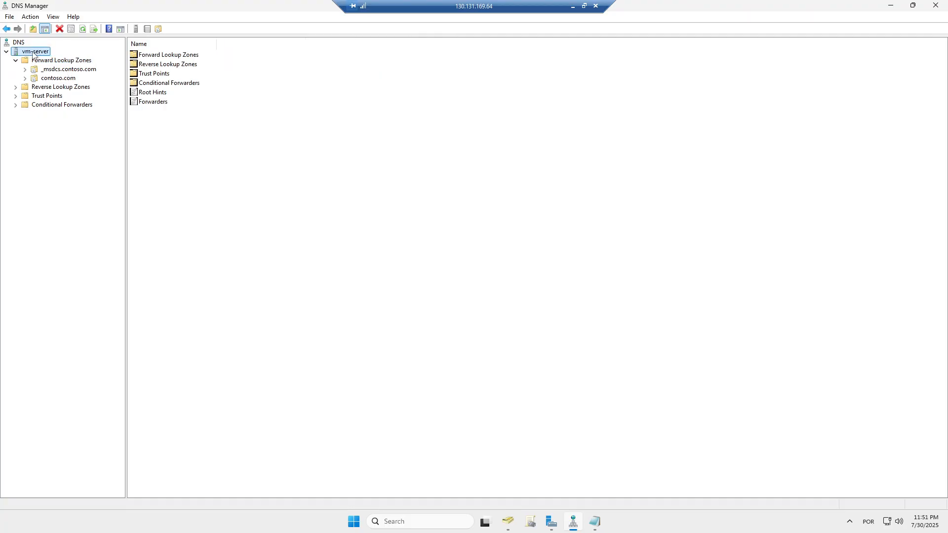
- Run New Zone on vm-server: AD-integrated primary, domain-wide replication, forward lookup zone
right_click(33, 54)
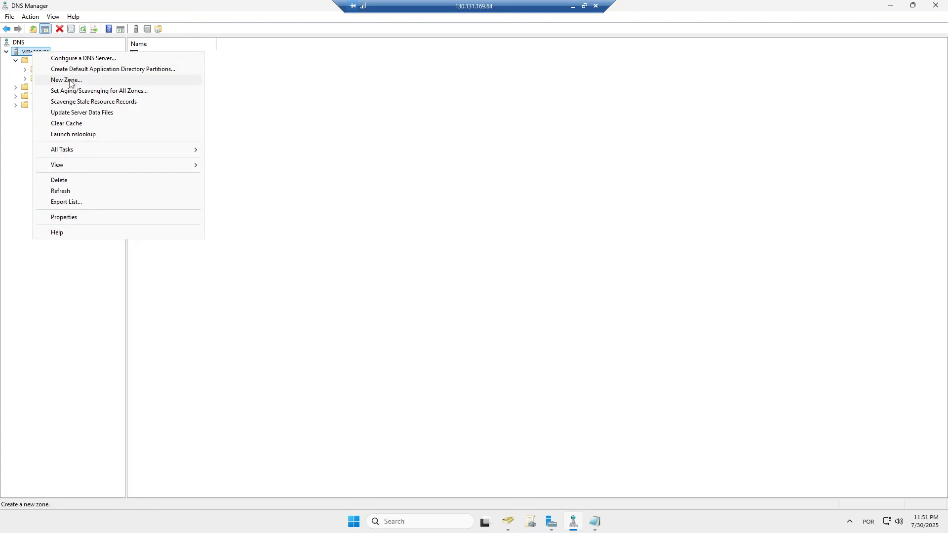
left_click(72, 83)
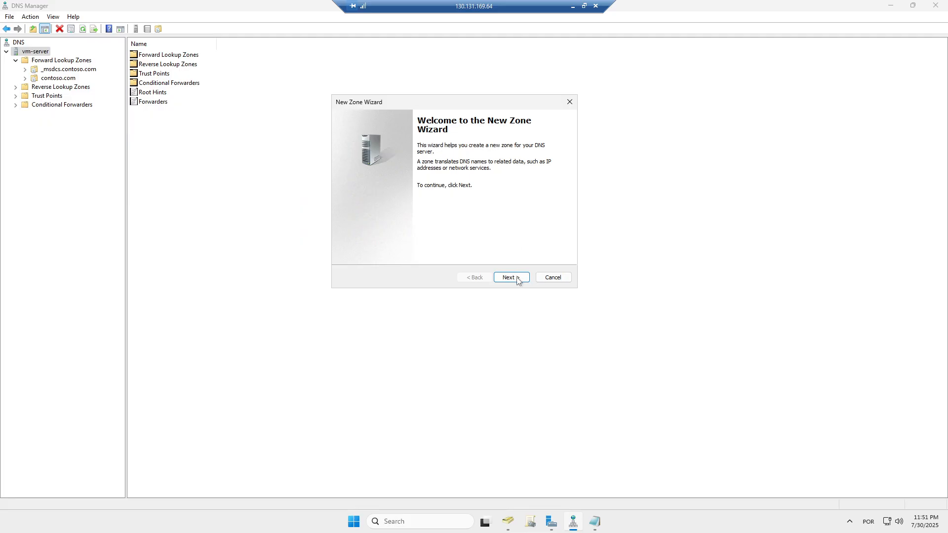
left_click(517, 279)
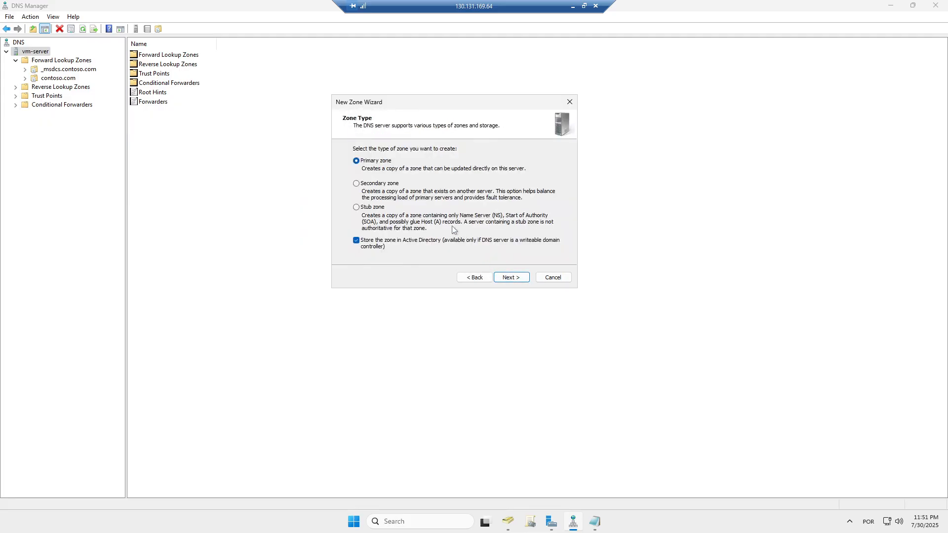
left_click(515, 280)
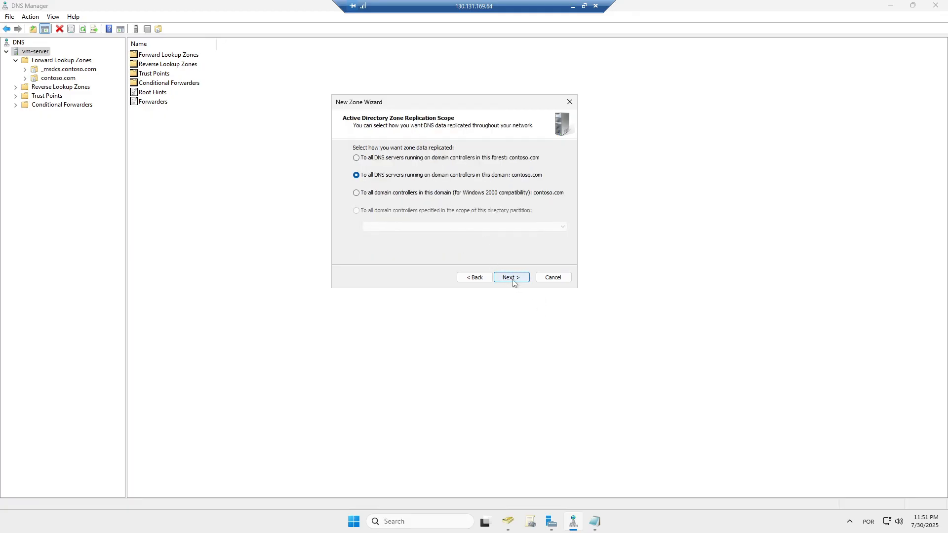
left_click(513, 280)
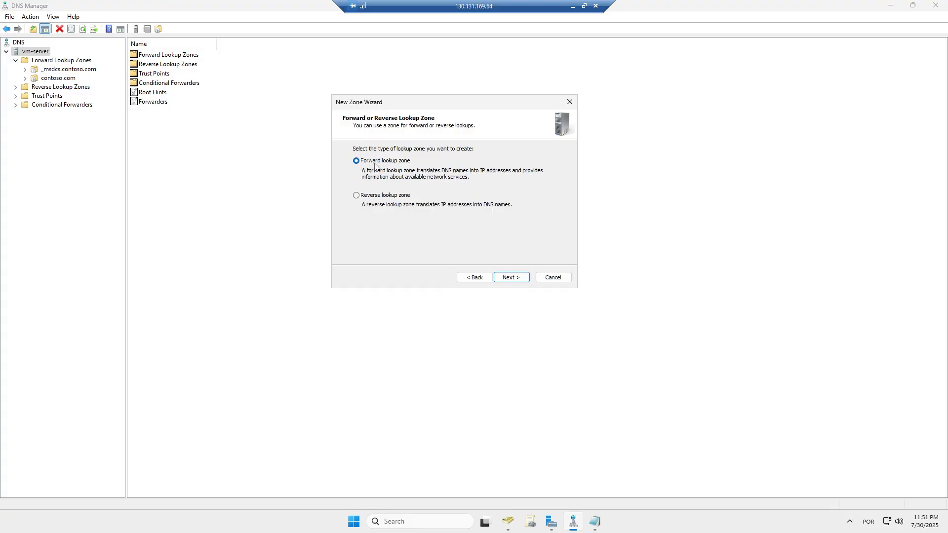
left_click(511, 278)
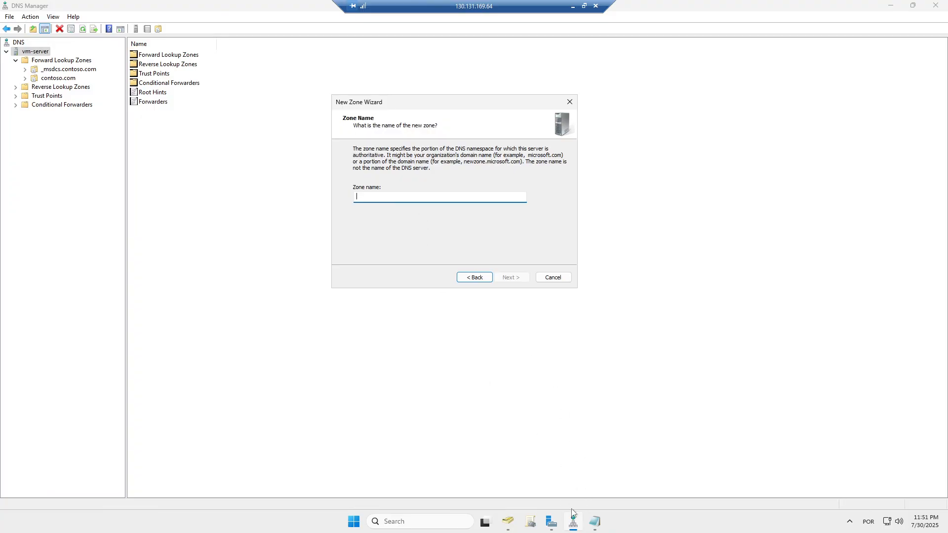
- Copy just the suffix file.core.windows.net from the hostname in Notepad
left_click(596, 522)
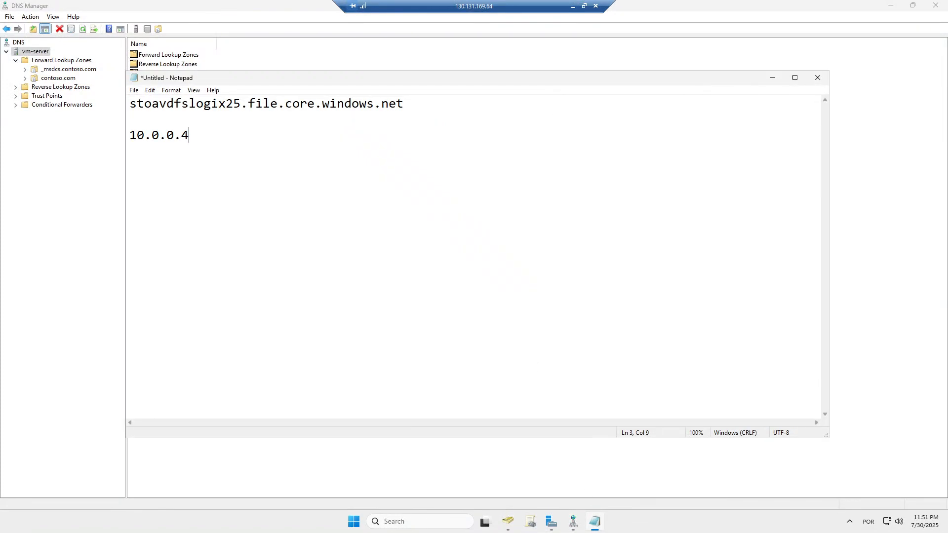
left_click_drag(406, 104, 247, 103)
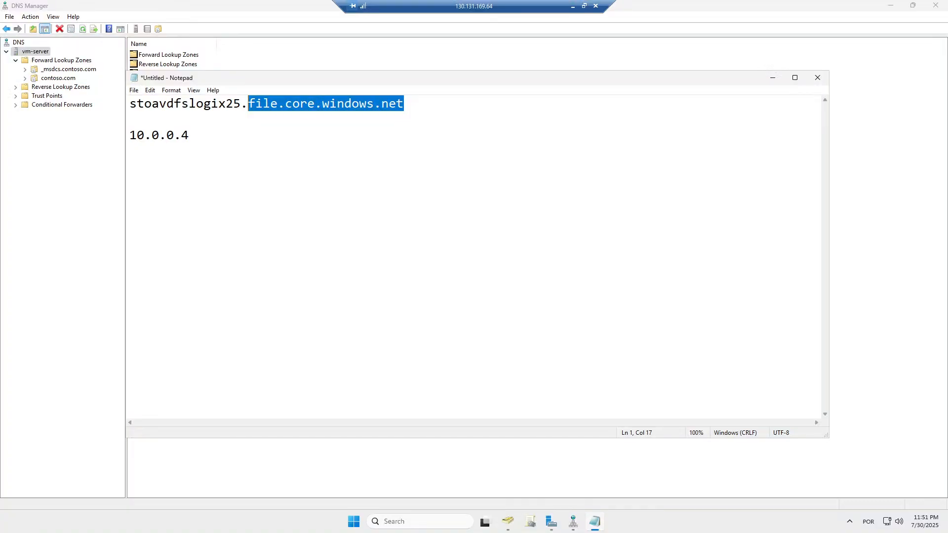
left_click_drag(240, 103, 130, 103)
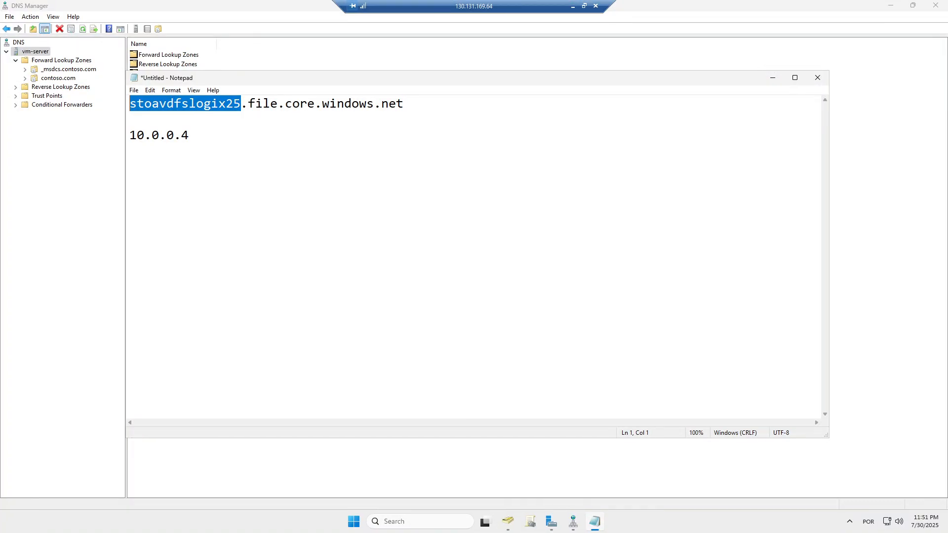
left_click_drag(404, 103, 247, 103)
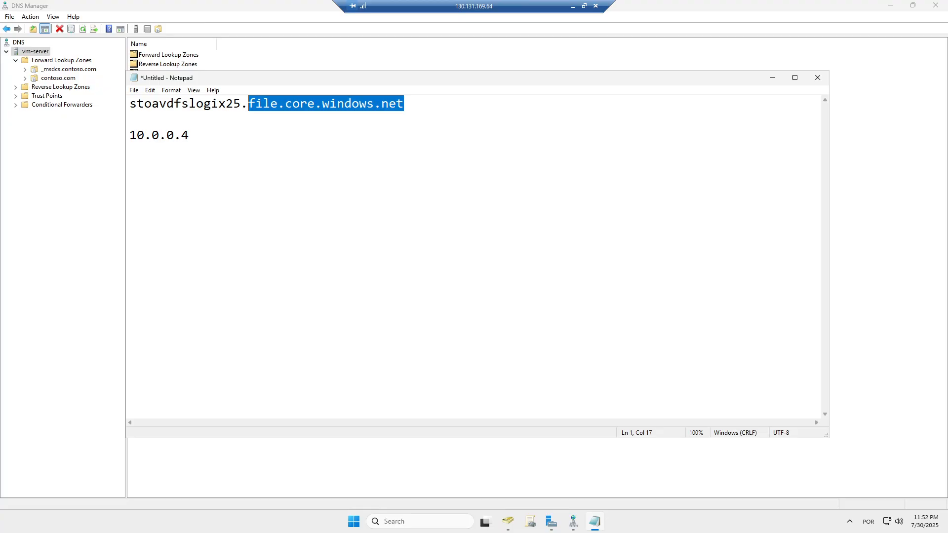
right_click(317, 106)
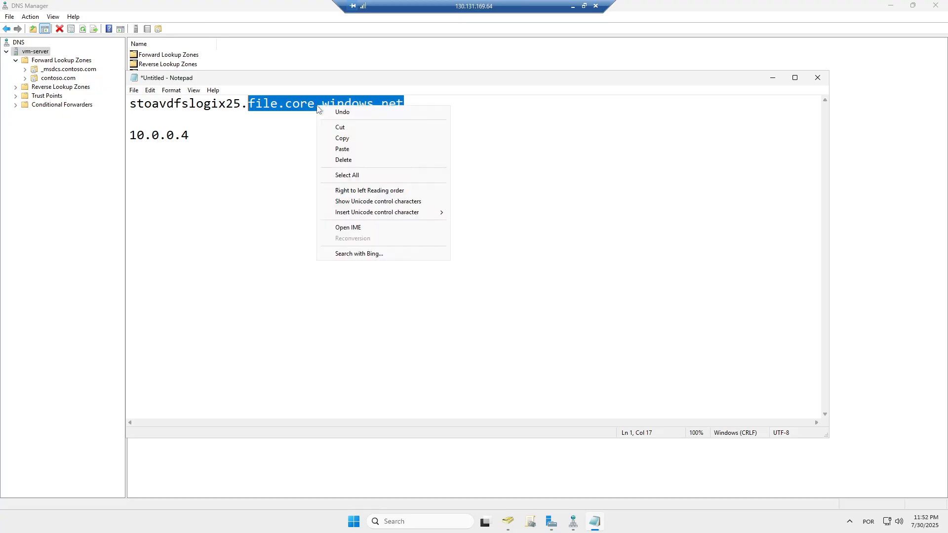
left_click(342, 139)
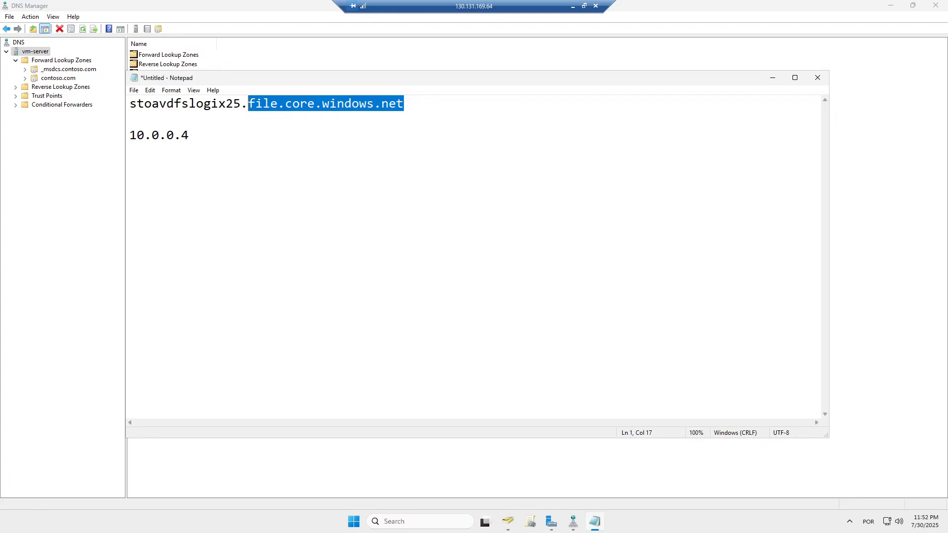
- Name the zone file.core.windows.net, keep secure-only dynamic updates, and finish the wizard
left_click(773, 78)
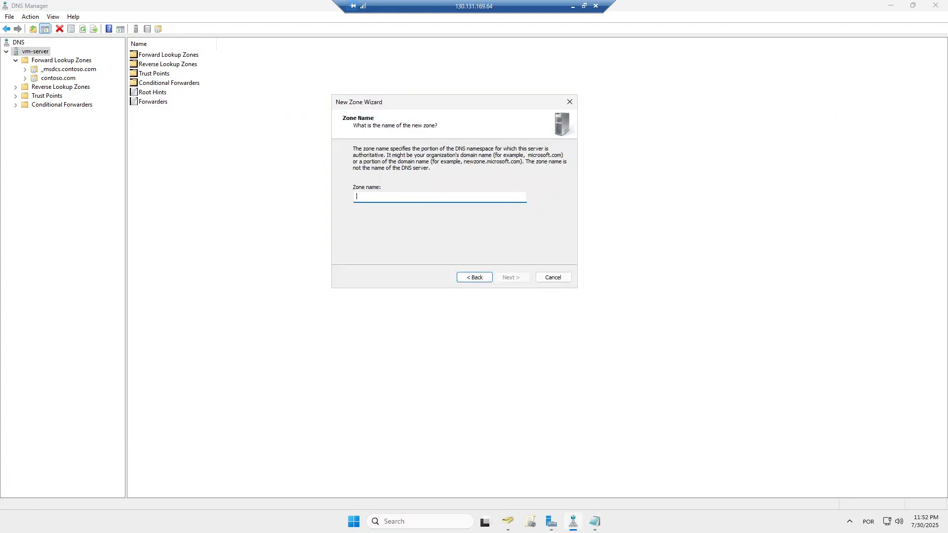
key("ctrl+v")
key("Return")
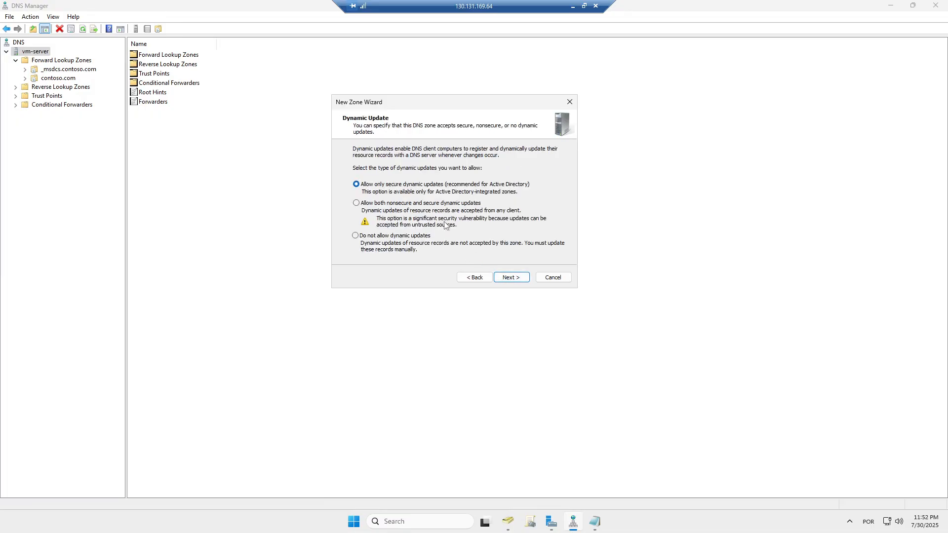
left_click(512, 281)
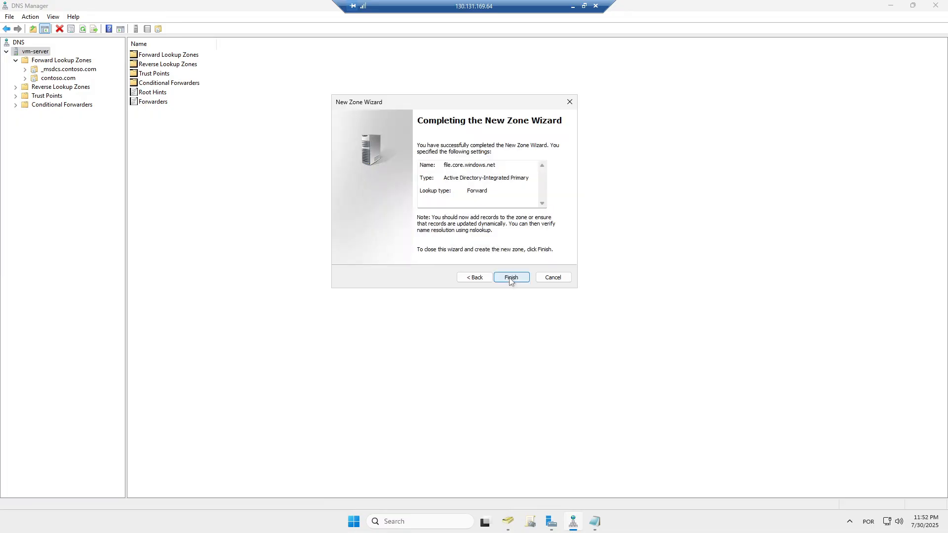
left_click(511, 279)
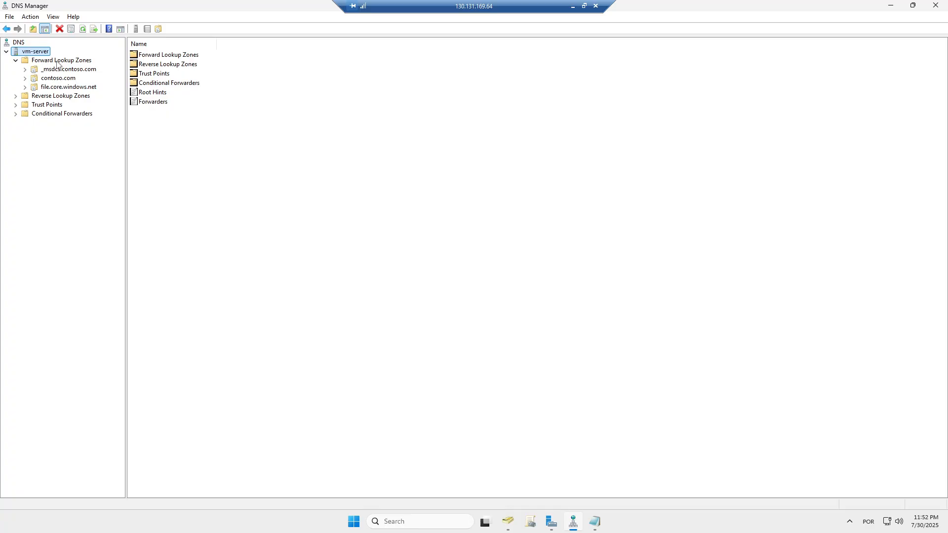
- Open the file.core.windows.net zone and bring up the context menu in its record pane
left_click(58, 88)
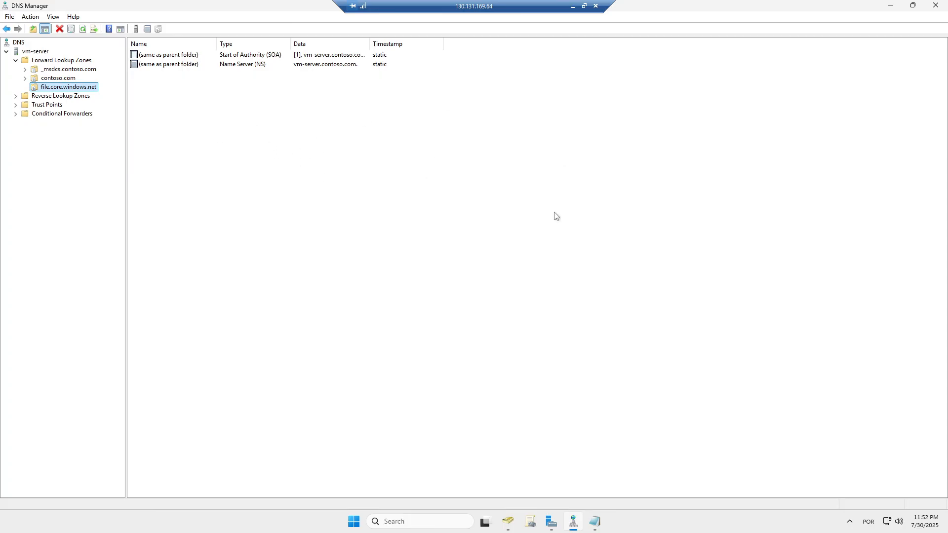
right_click(322, 154)
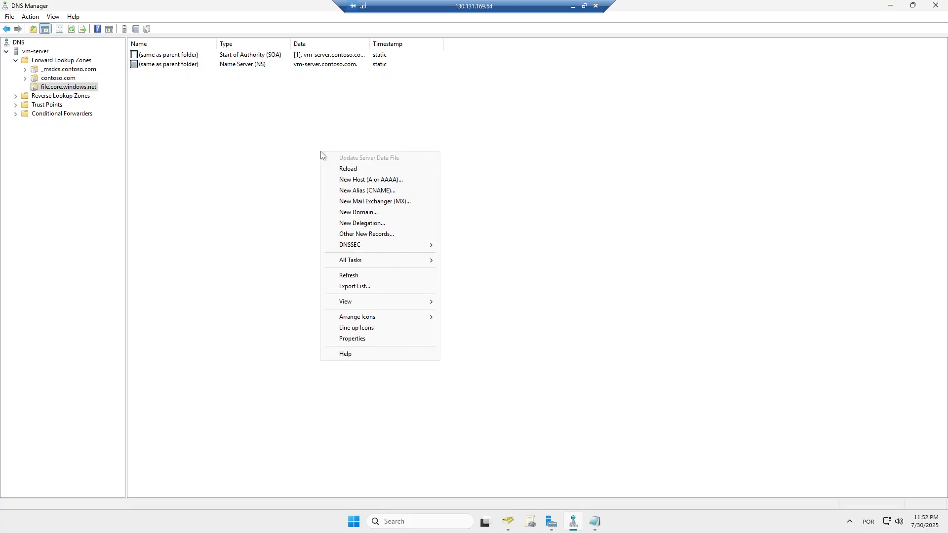
- Start a New Host record and paste the name stoavdfslogix25 copied from Notepad
left_click(386, 182)
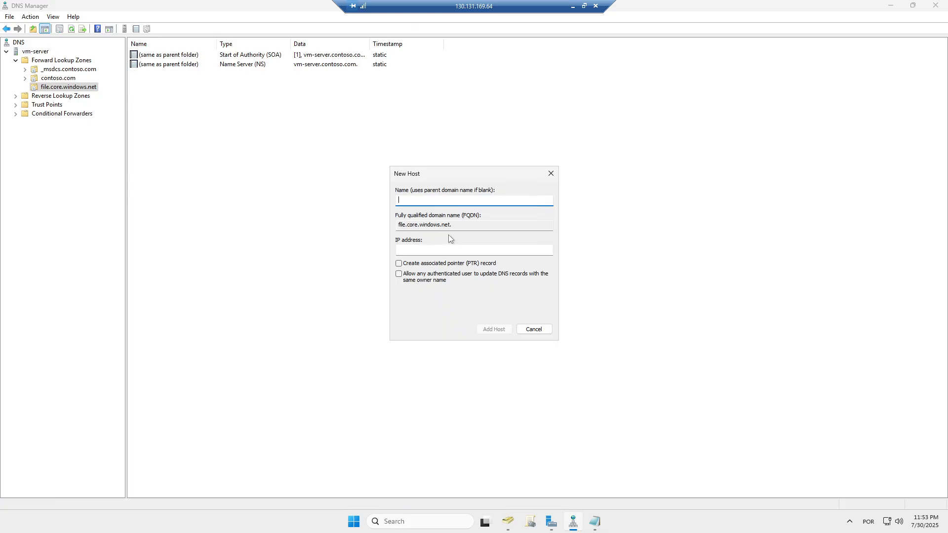
left_click(595, 524)
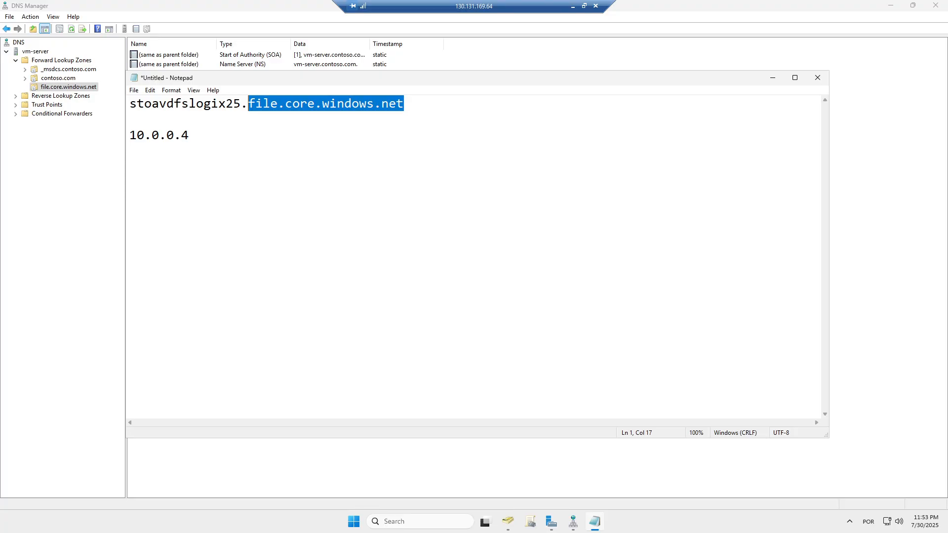
key("Left")
key("Left")
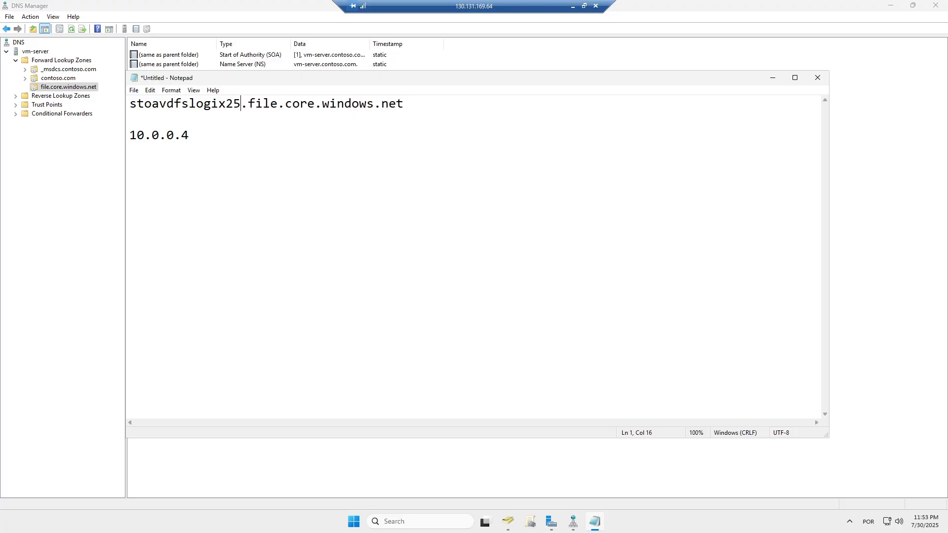
key("shift+Left")
key("shift+Left")
key("shift+Left")
key("shift+Left")
key("shift+Left")
key("shift+Left")
key("shift+Left")
key("shift+Left")
key("shift+Left")
key("shift+Left")
key("shift+Left")
key("shift+Left")
key("shift+Left")
key("shift+Left")
key("shift+Left")
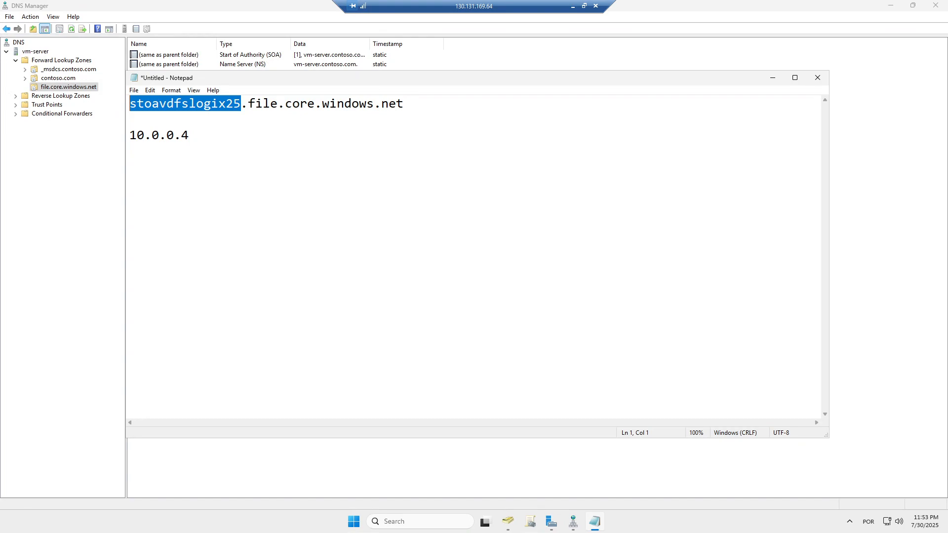
right_click(178, 105)
left_click(202, 139)
left_click(773, 78)
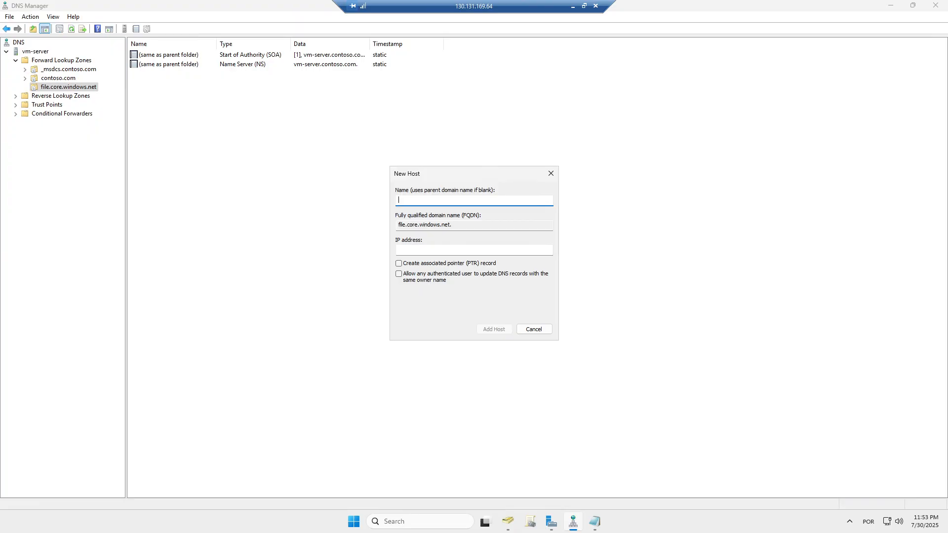
key("ctrl+v")
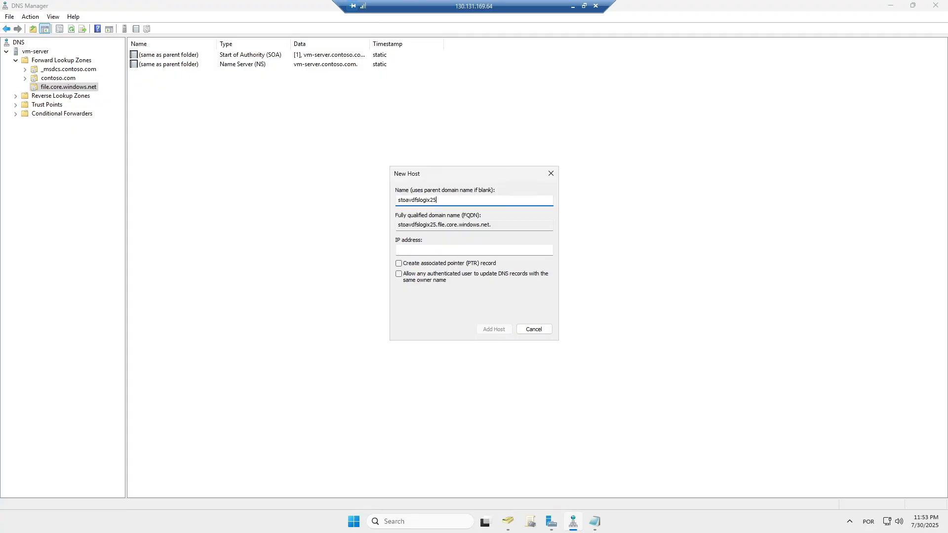
- Paste the IP address 10.0.0.4 from Notepad, add the host, and acknowledge the confirmation
left_click(403, 251)
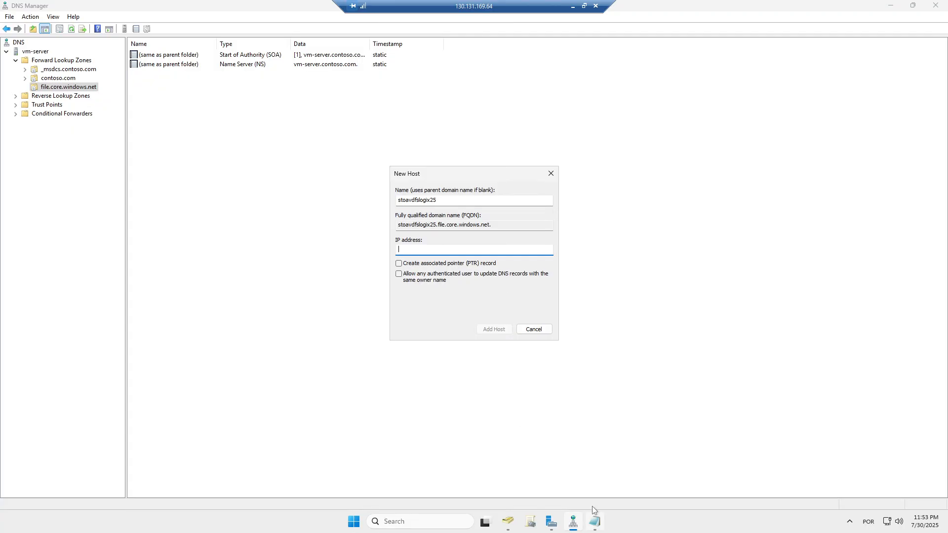
mouse_move(595, 521)
left_click(569, 473)
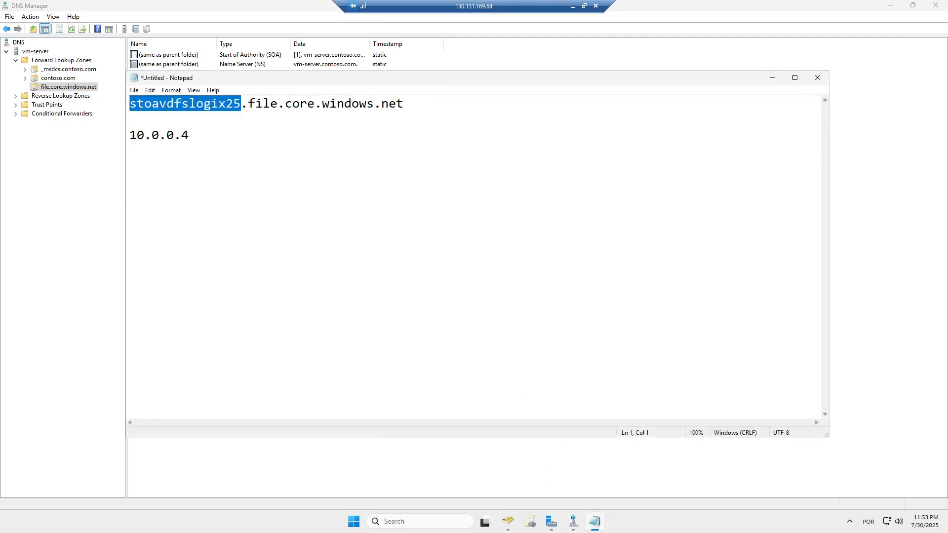
left_click_drag(190, 135, 122, 134)
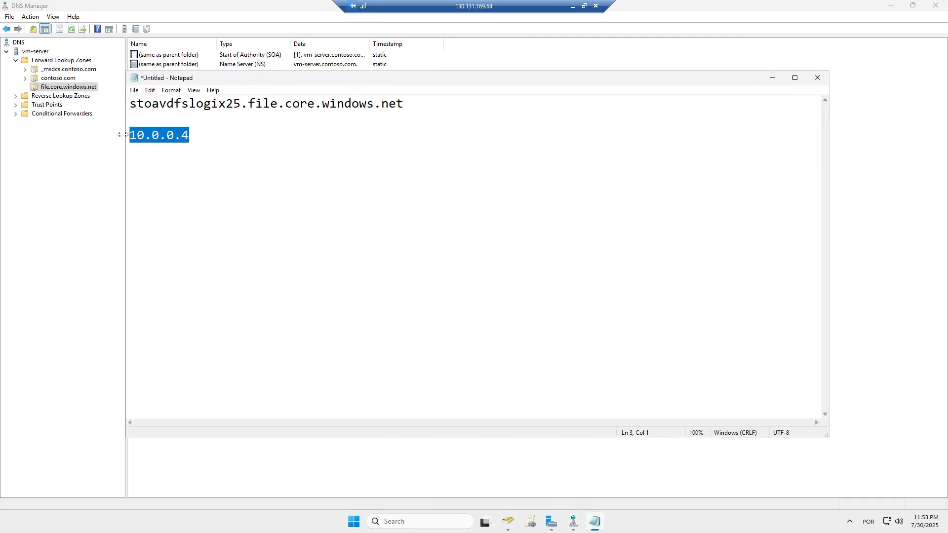
left_click(773, 78)
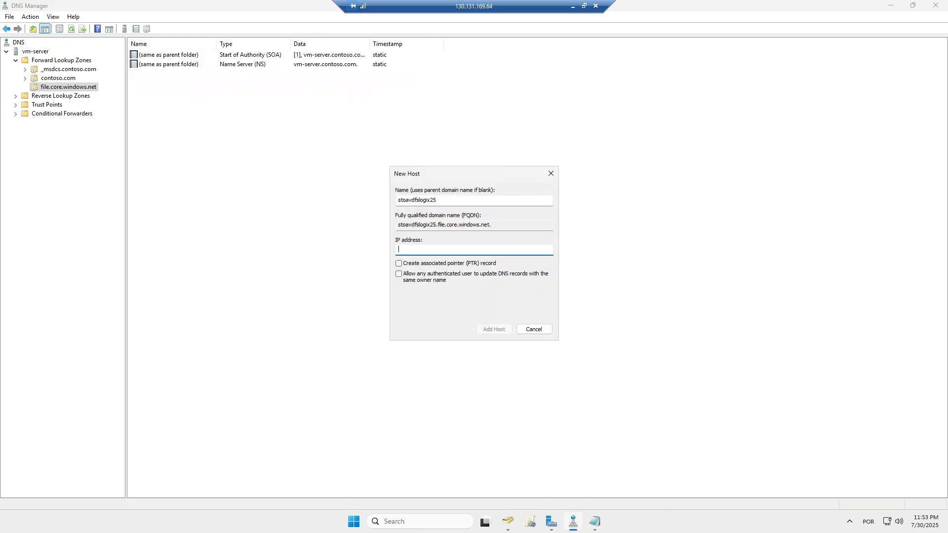
key("ctrl+v")
left_click(494, 330)
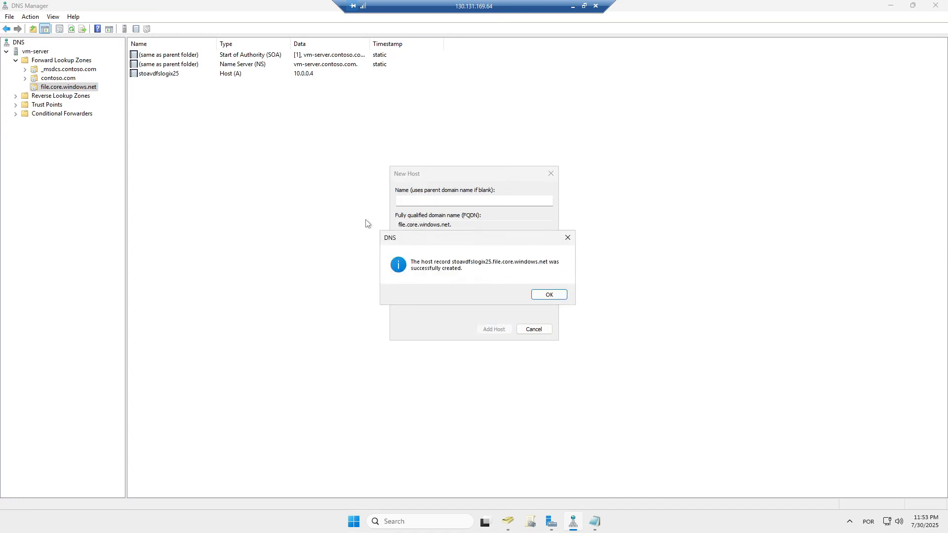
left_click(541, 296)
- Close the New Host form with Done, then close the DNS Manager window
left_click(540, 329)
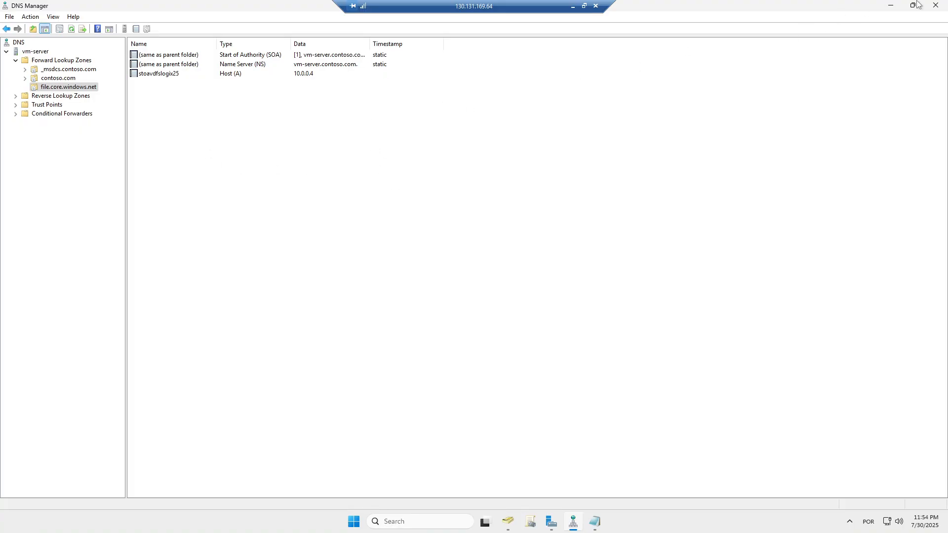
left_click(937, 6)
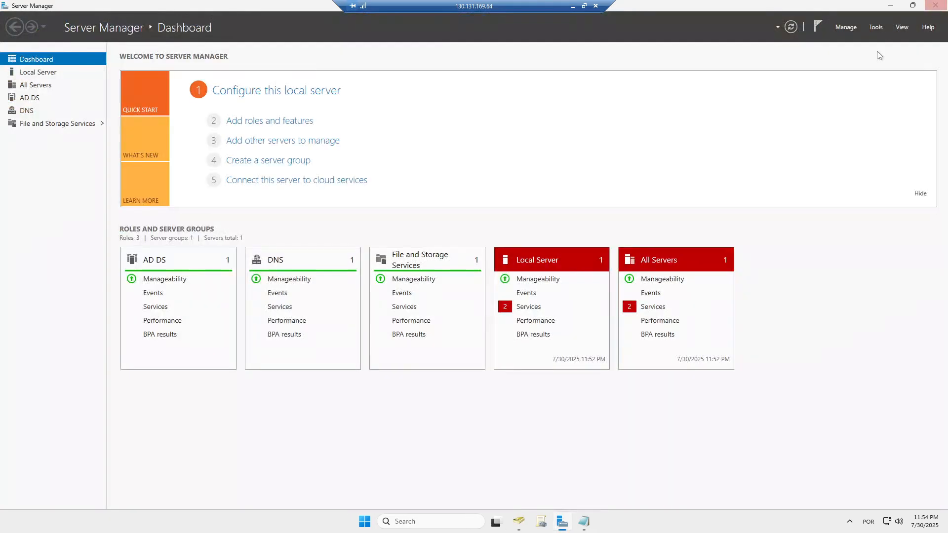
- Bring Active Directory Users and Computers forward from the taskbar
left_click(520, 521)
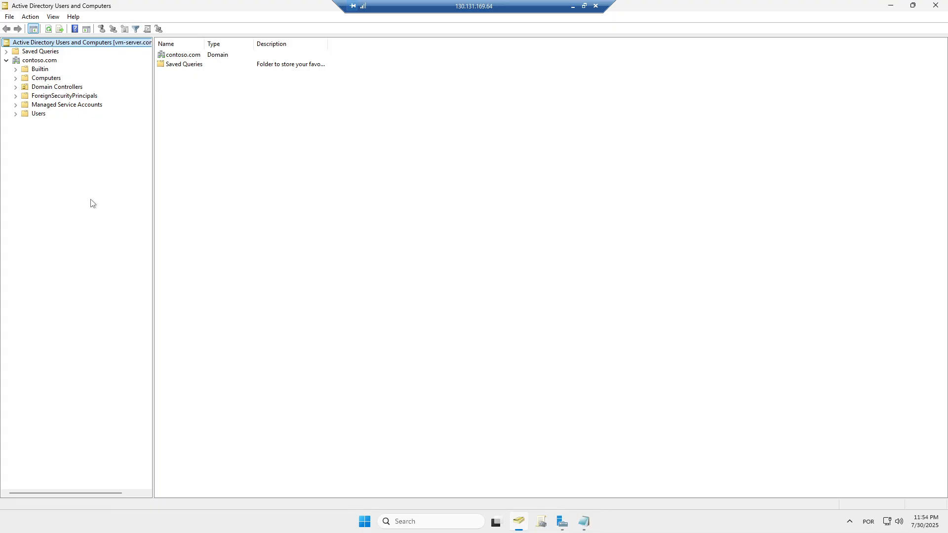
- Show the contoso.com Users container and select the admin.local account
left_click(39, 114)
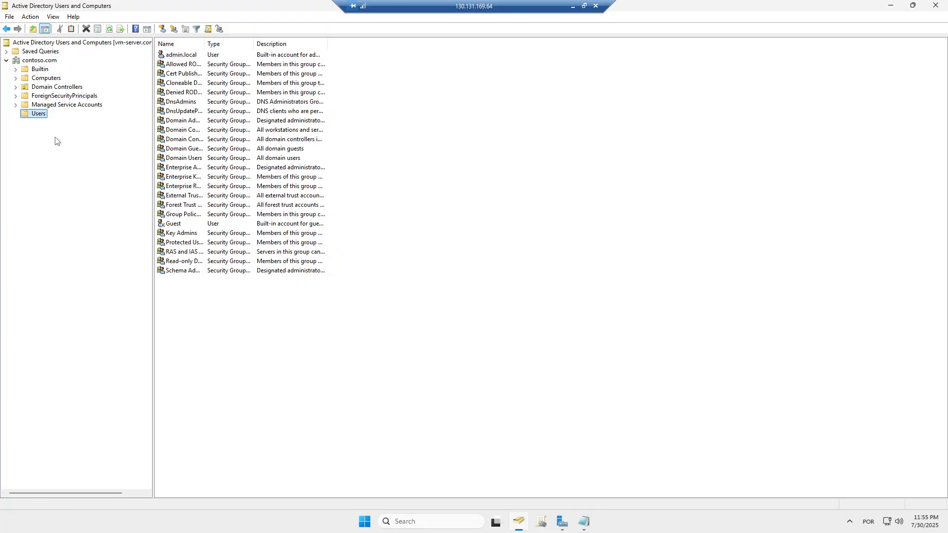
left_click(181, 55)
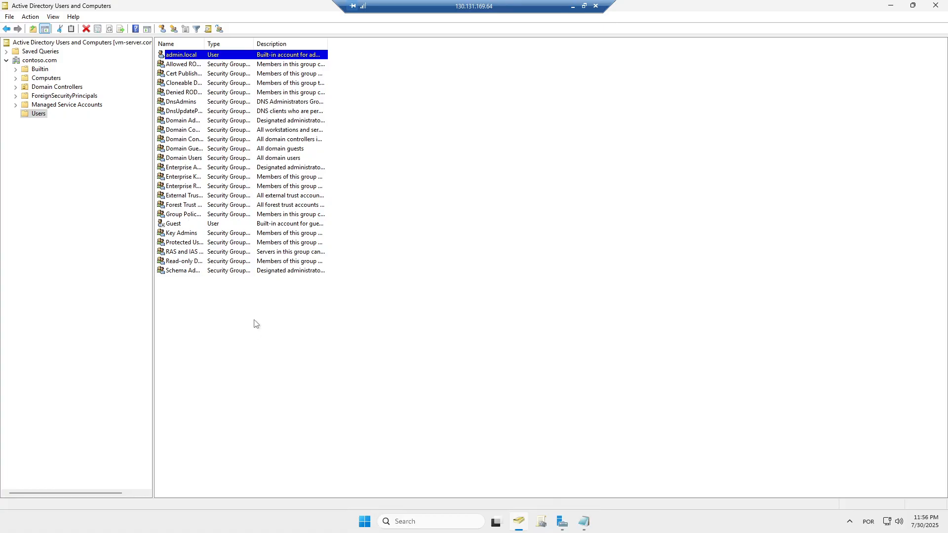
- Select the Users node, then switch to the contoso.com domain's top-level containers
left_click(37, 114)
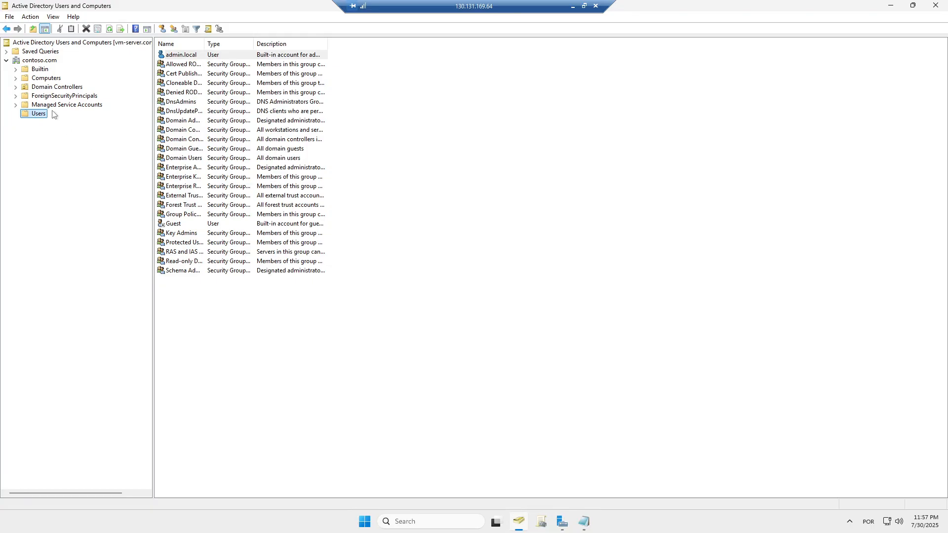
left_click(40, 61)
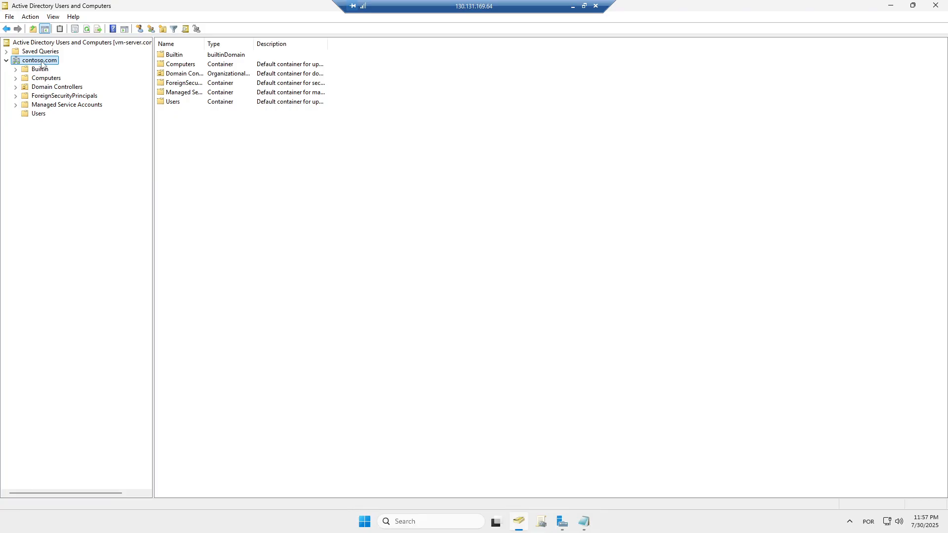
- Create the 'AVD Computers' OU under contoso.com, then return to the domain's contents
right_click(42, 63)
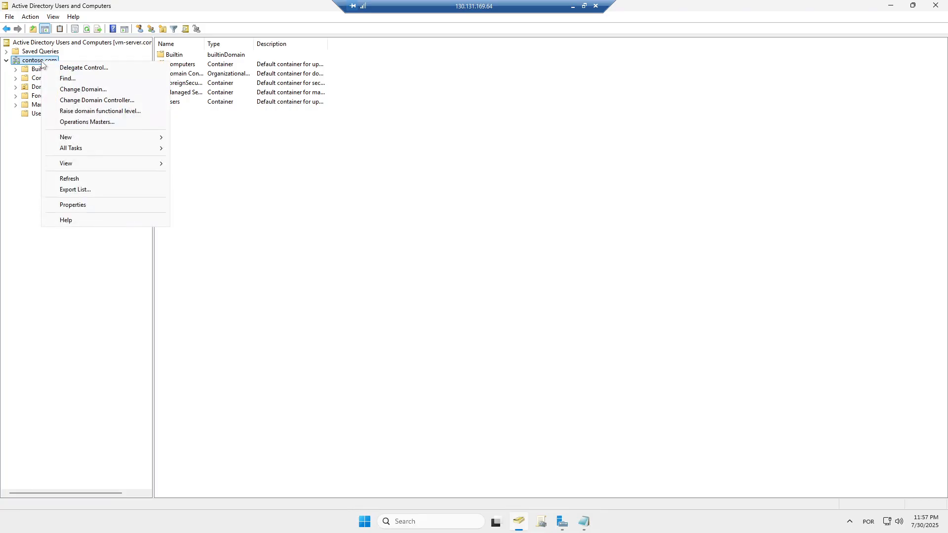
mouse_move(116, 140)
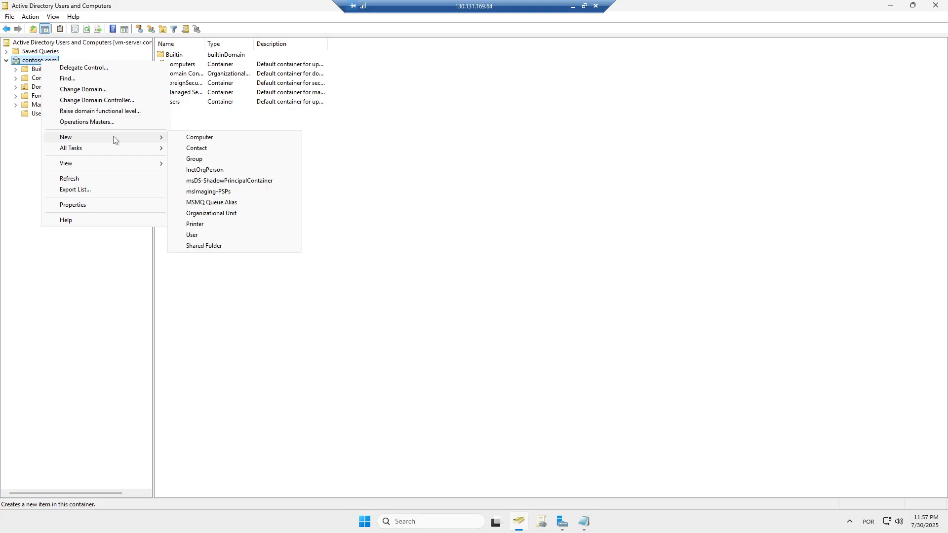
left_click(221, 219)
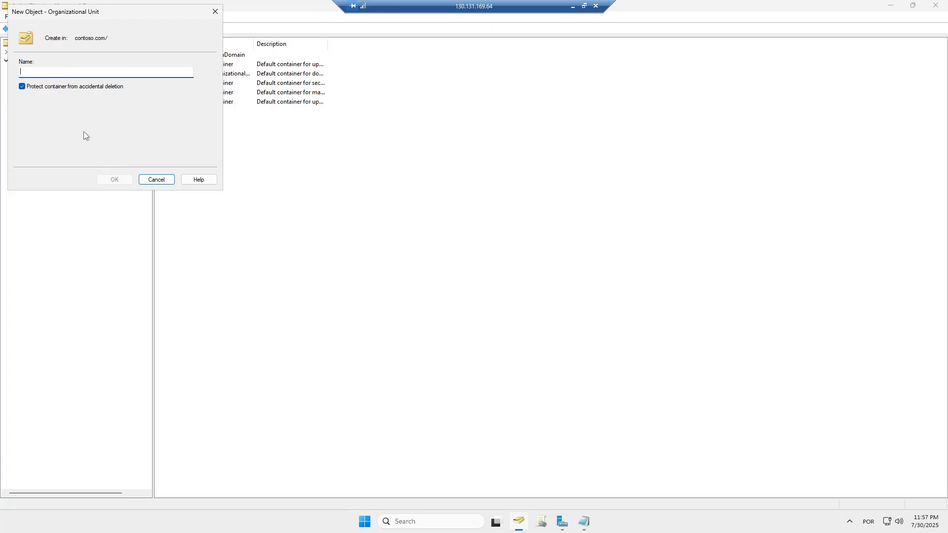
type("AVD Computers")
left_click(110, 180)
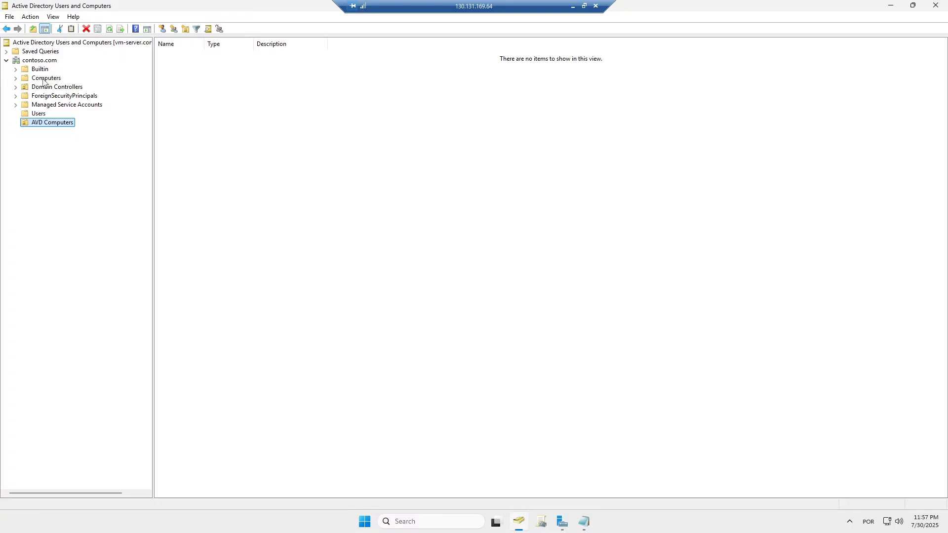
left_click(44, 79)
left_click(39, 61)
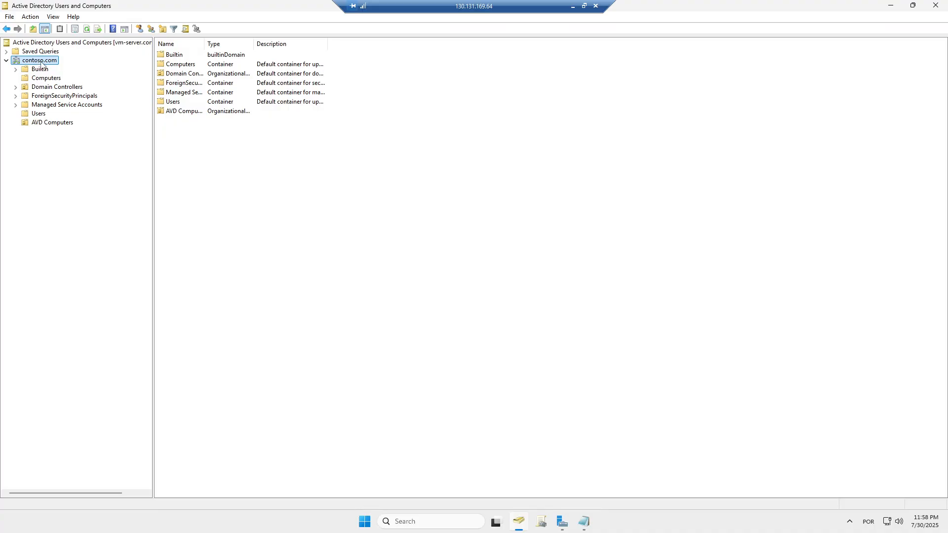
- Create the 'Groups' OU under contoso.com and open it in the console tree
right_click(41, 64)
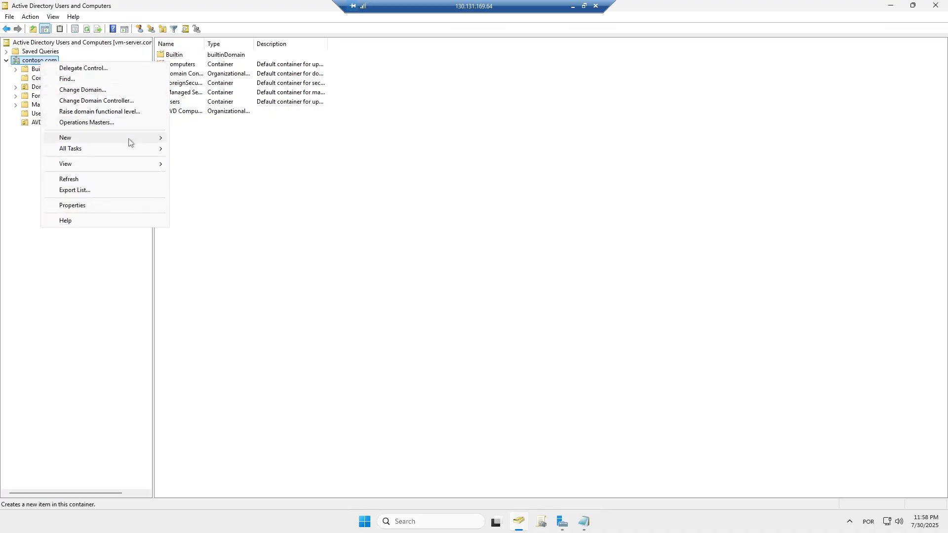
mouse_move(127, 139)
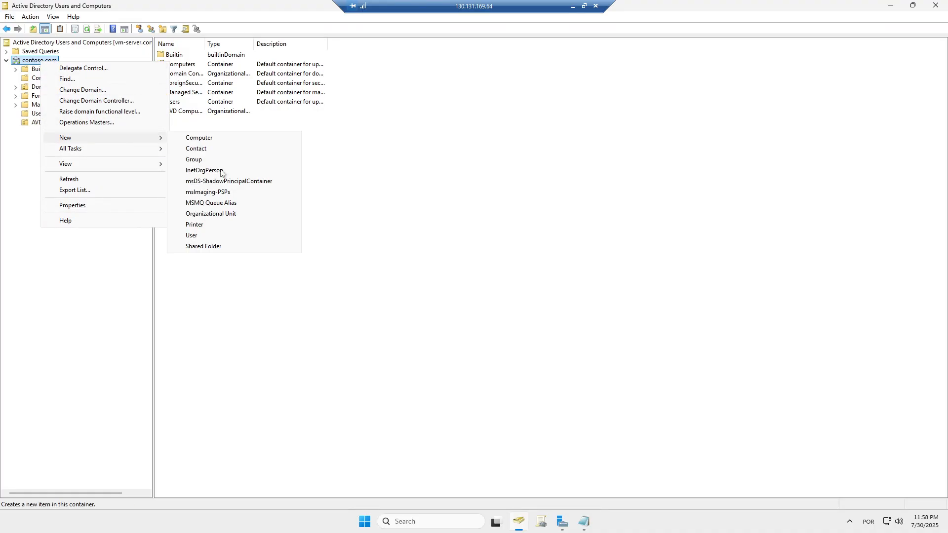
left_click(220, 218)
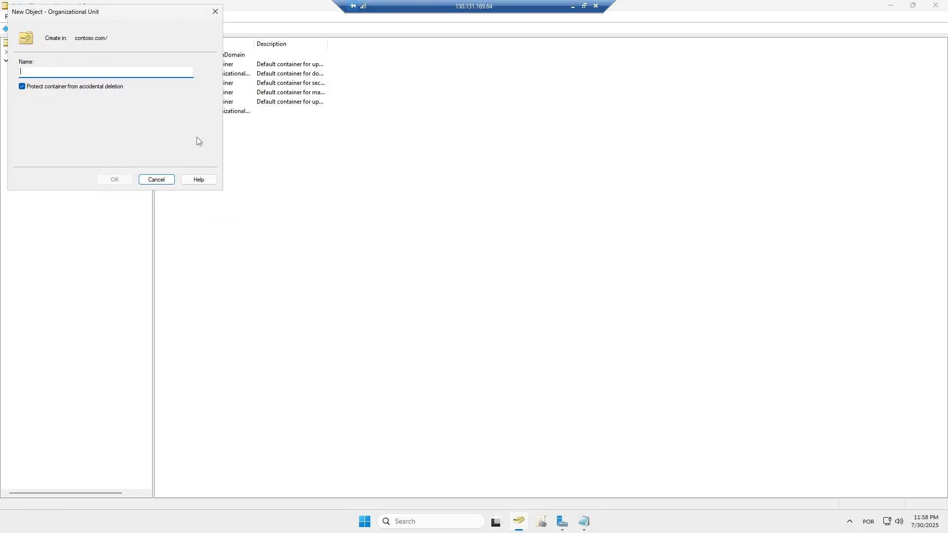
type("Groups")
left_click(115, 180)
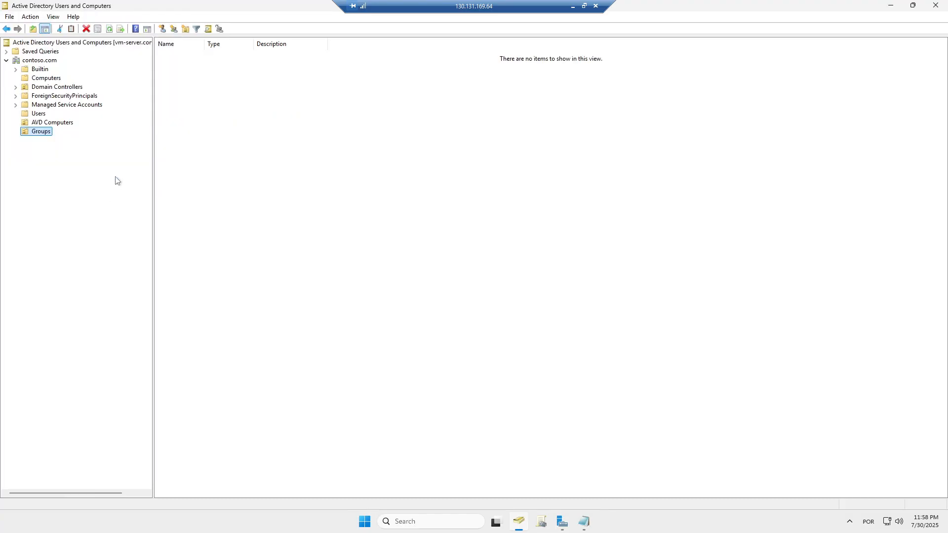
left_click(39, 115)
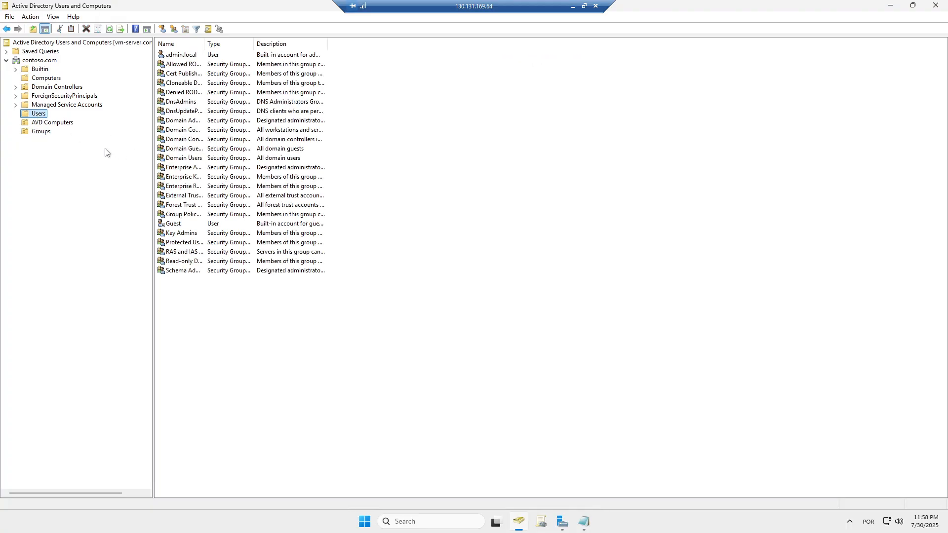
left_click(45, 132)
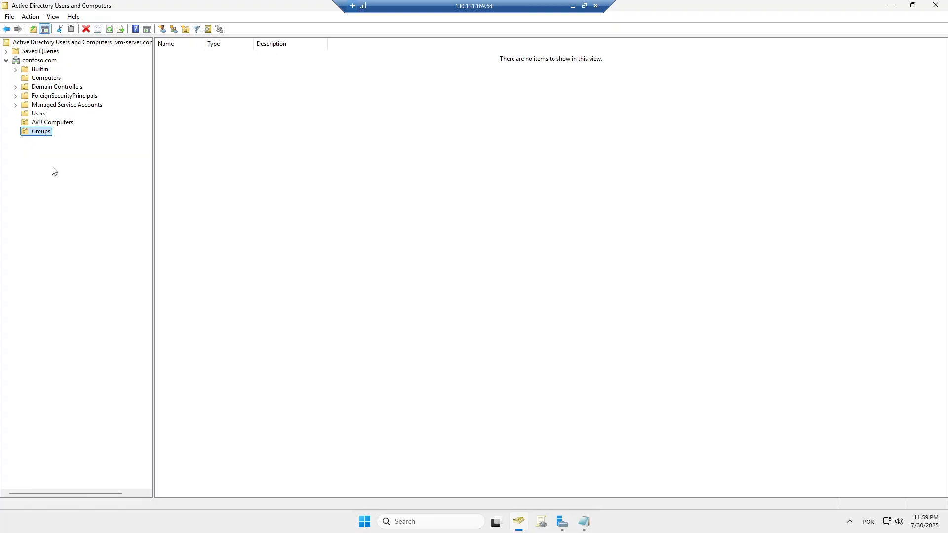
- Create the 'Storage Account' OU under contoso.com and reselect the domain
left_click(39, 61)
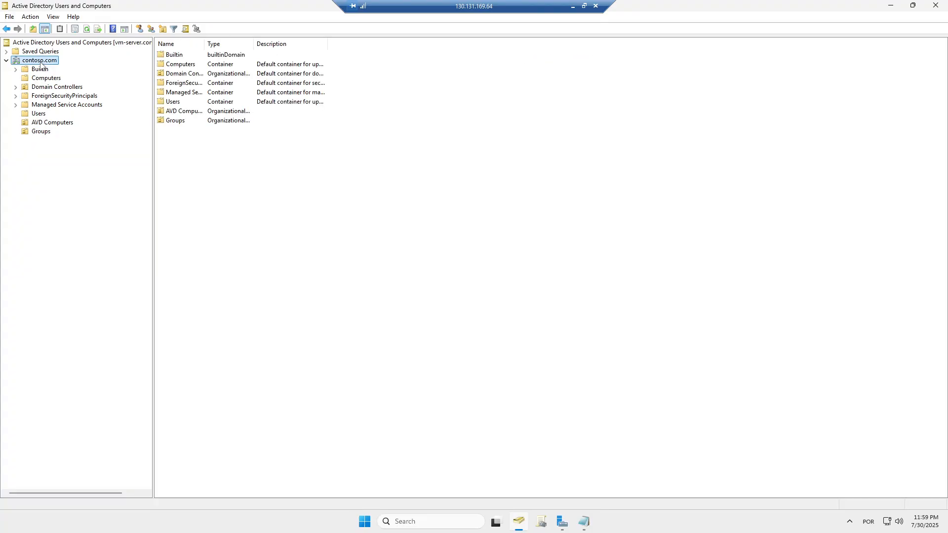
right_click(40, 63)
mouse_move(146, 143)
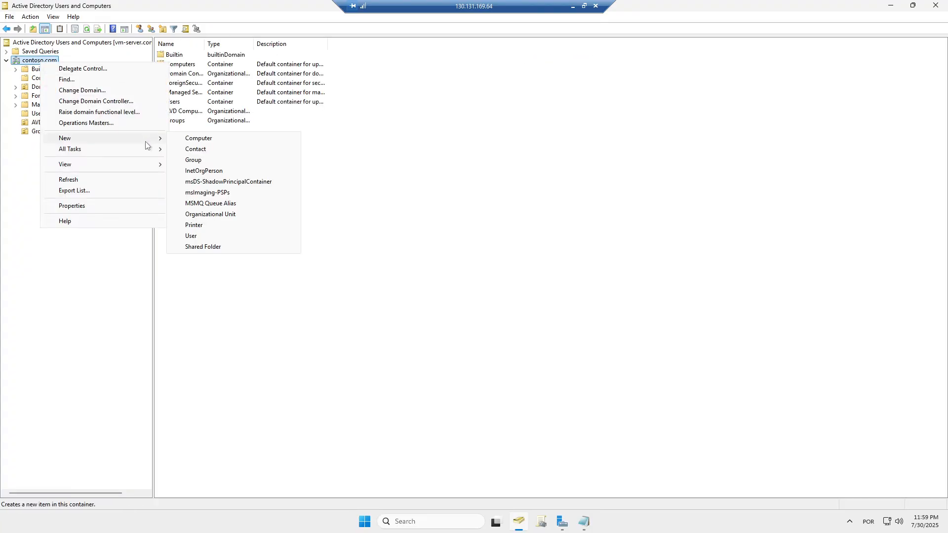
left_click(229, 215)
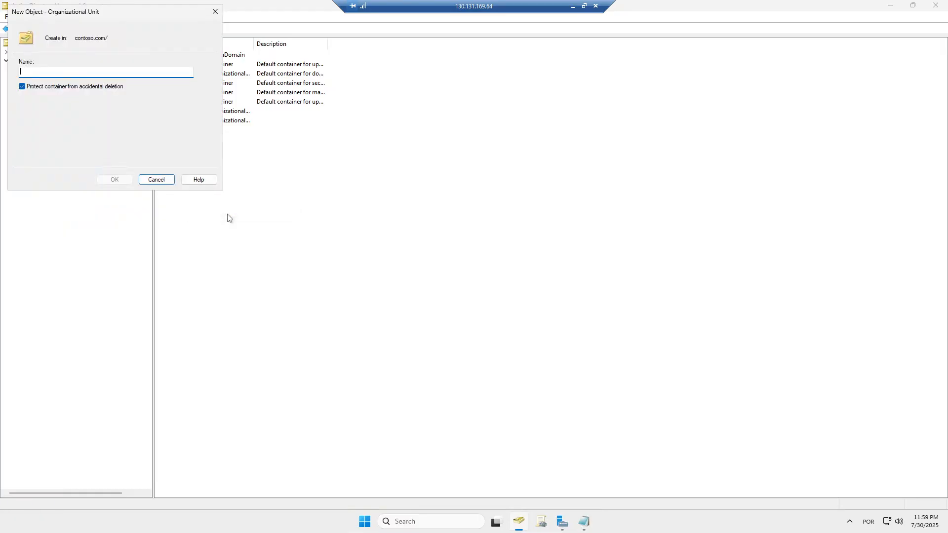
type("Storage Account")
left_click(119, 180)
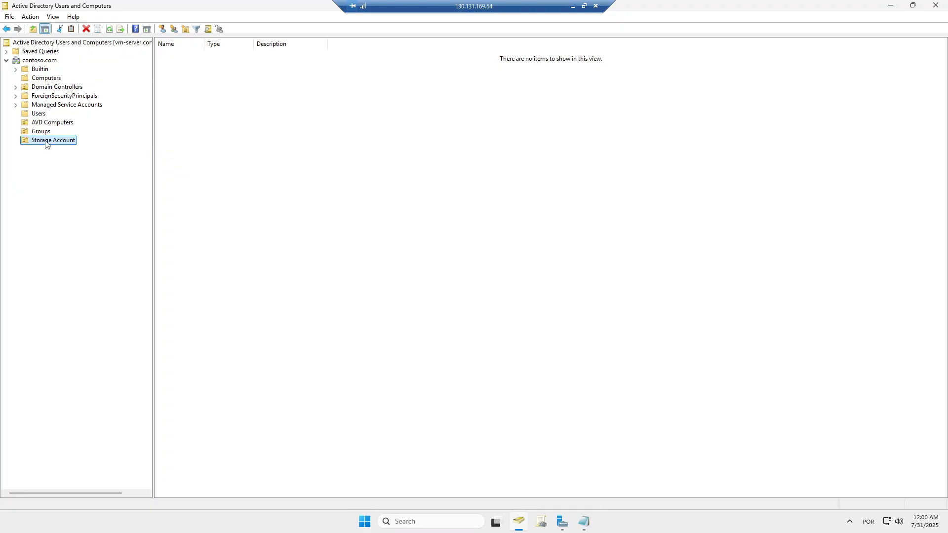
left_click(41, 62)
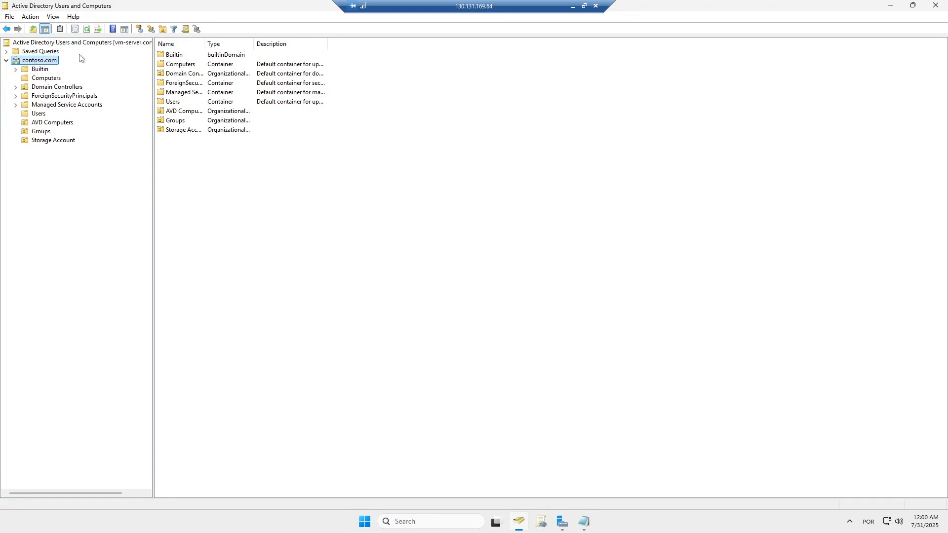
- Refresh contoso.com, then check the AVD Computers, Groups and Storage Account OUs in turn
left_click(86, 30)
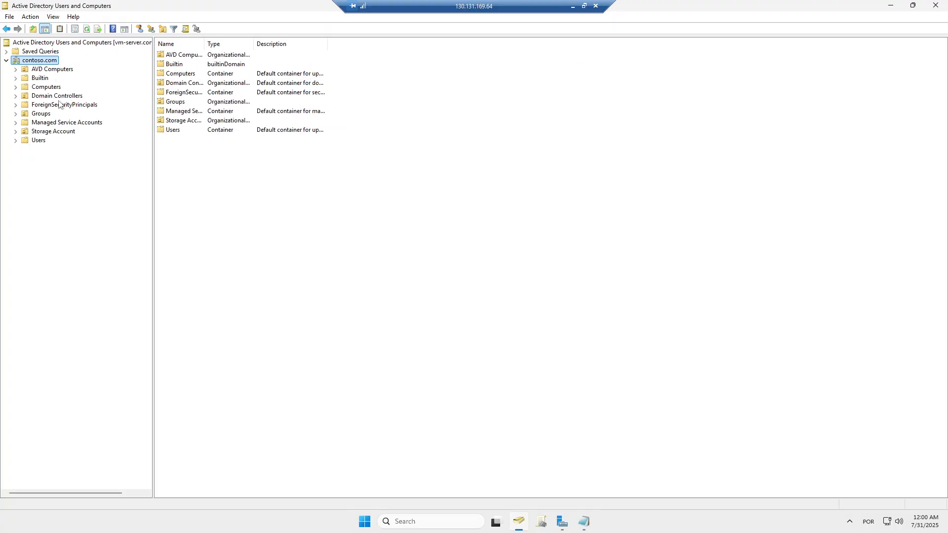
left_click(54, 69)
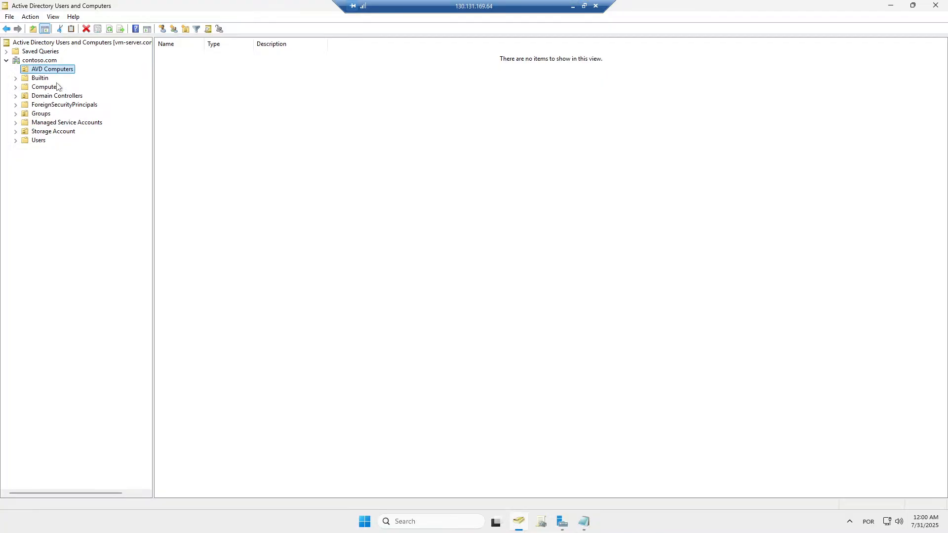
left_click(42, 116)
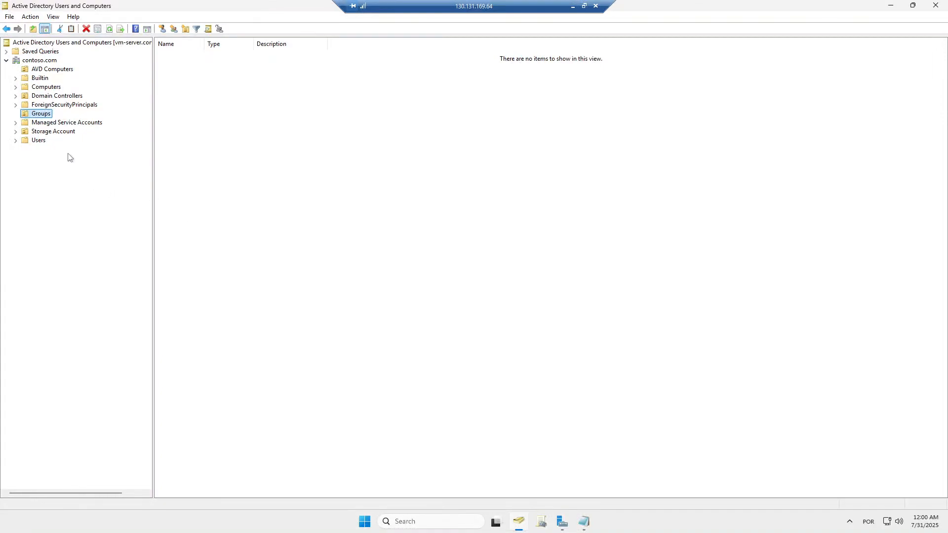
left_click(52, 132)
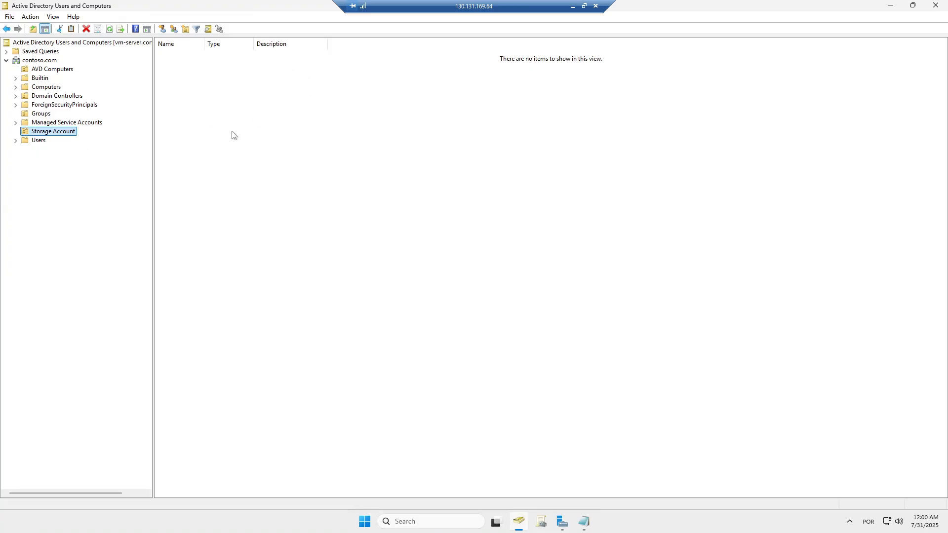
- Display the contoso.com Users container with its built-in accounts and default security groups
left_click(39, 142)
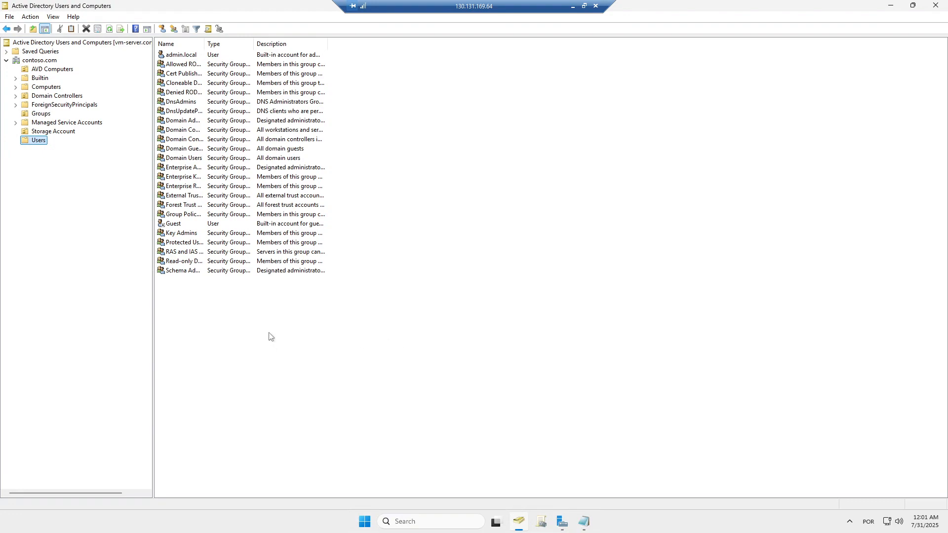
right_click(272, 313)
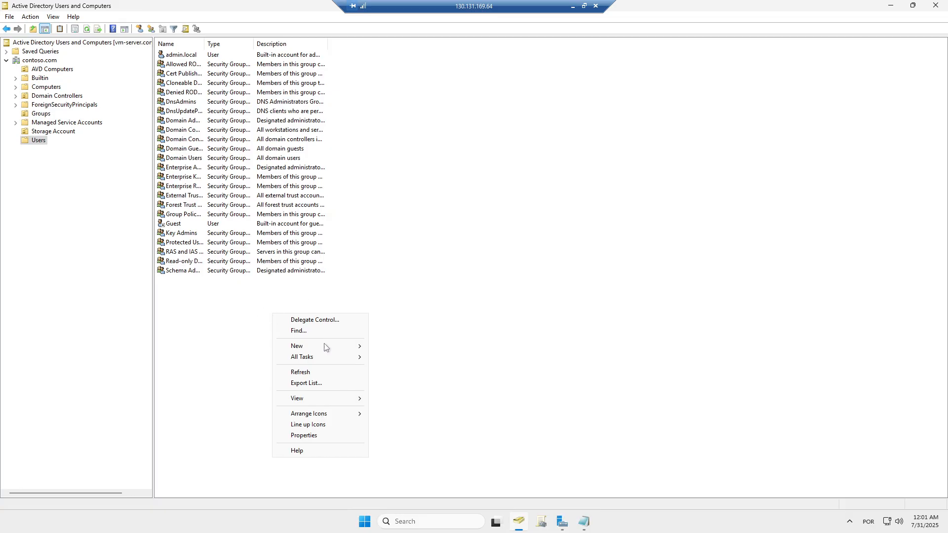
mouse_move(342, 347)
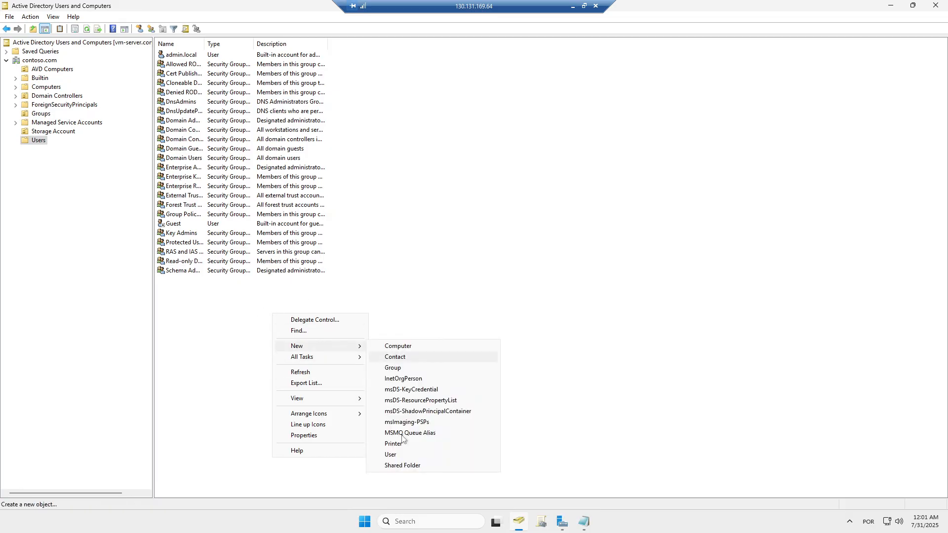
left_click(227, 380)
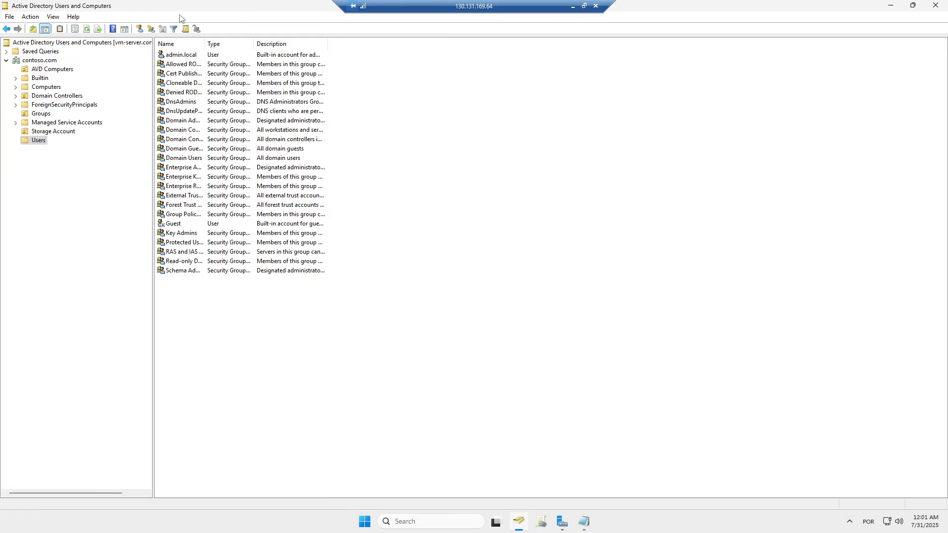
- Start a new user in Users: first name Usuário, last name 01, logon name user.01
left_click(140, 29)
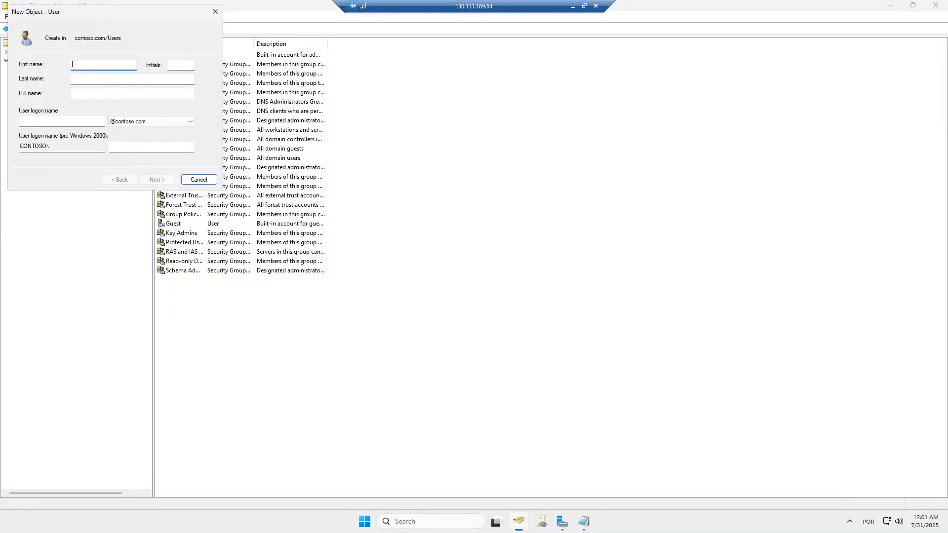
left_click_drag(117, 16, 476, 141)
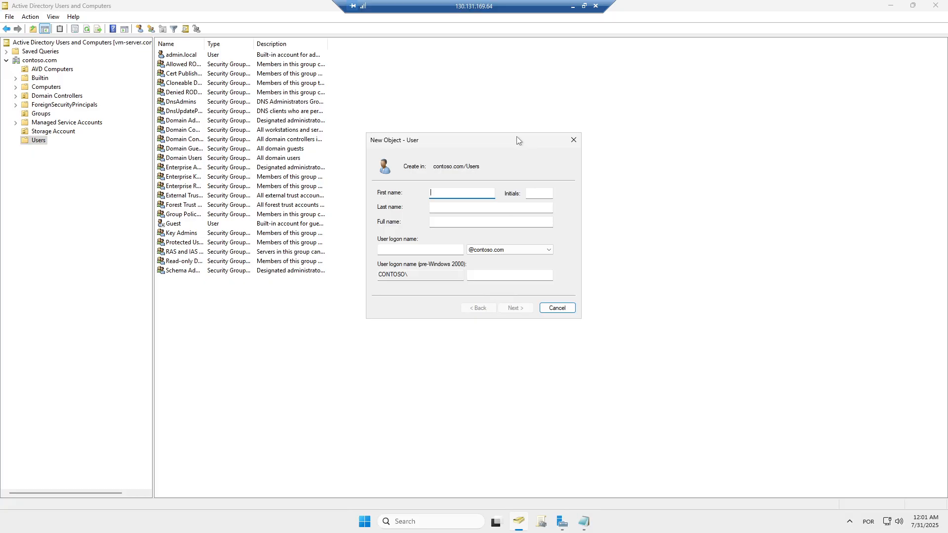
type("Usuári")
key("Tab")
key("Tab")
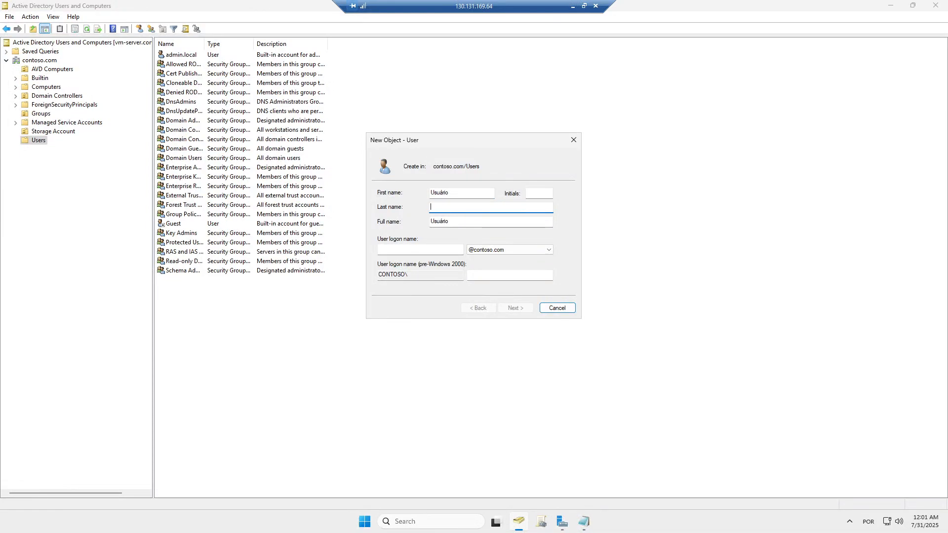
type("01")
left_click(396, 250)
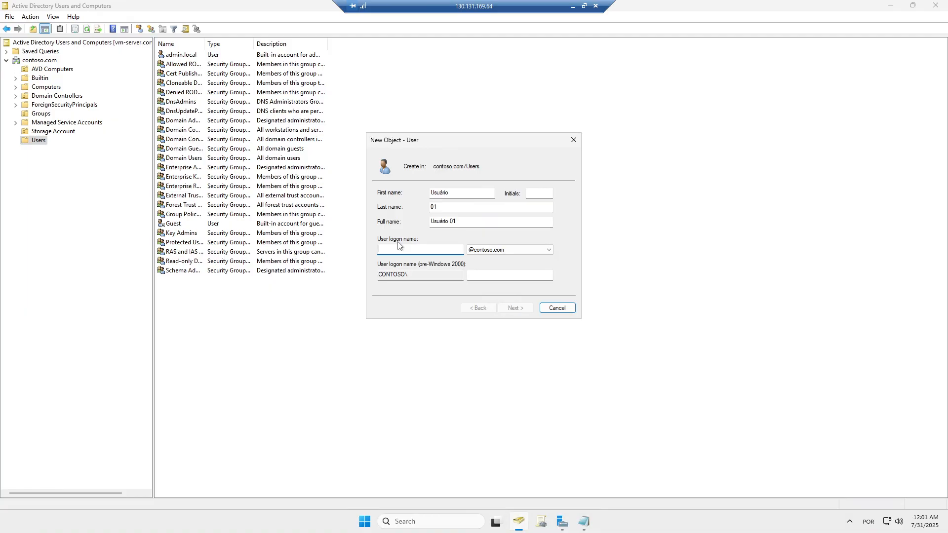
type("usuario")
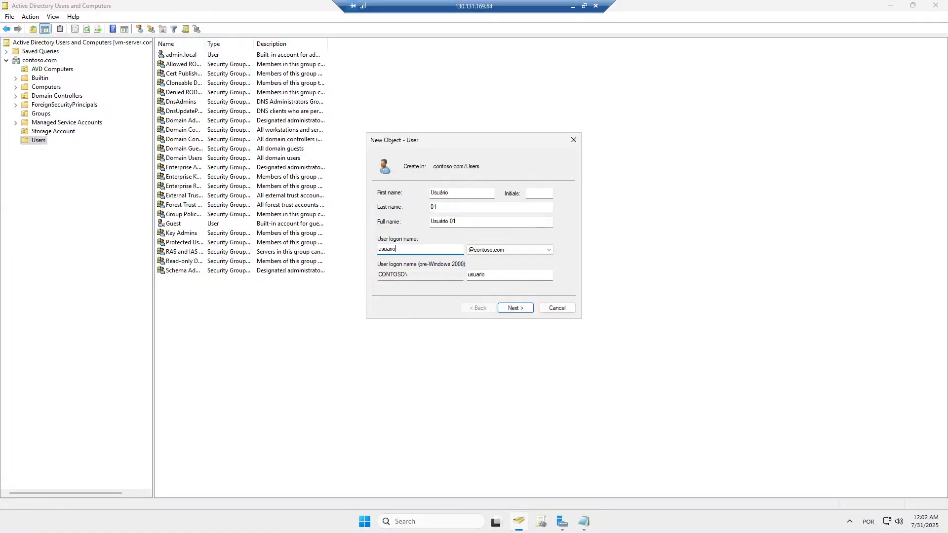
type(".01")
key("ctrl+a")
type("user.01")
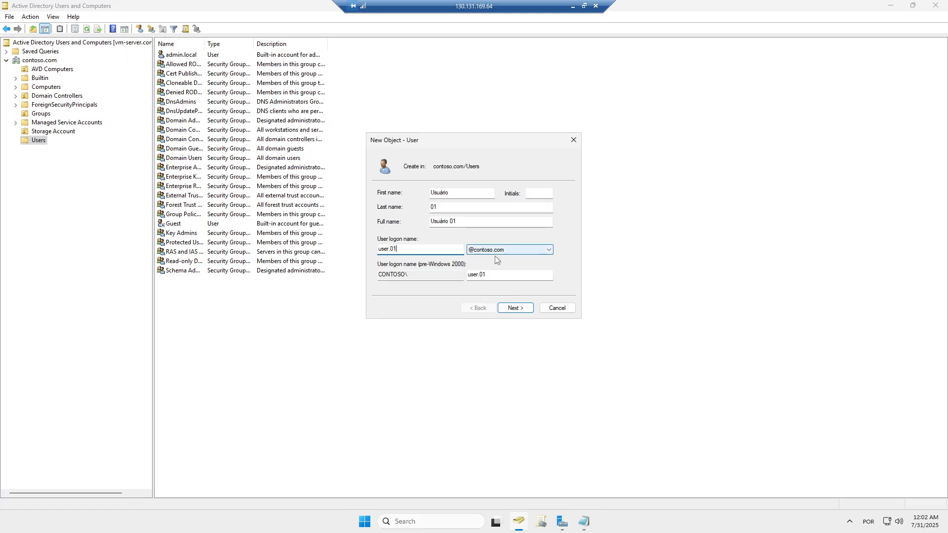
- Enter a password and confirmation, clear the must-change option, and set Password never expires
left_click(515, 308)
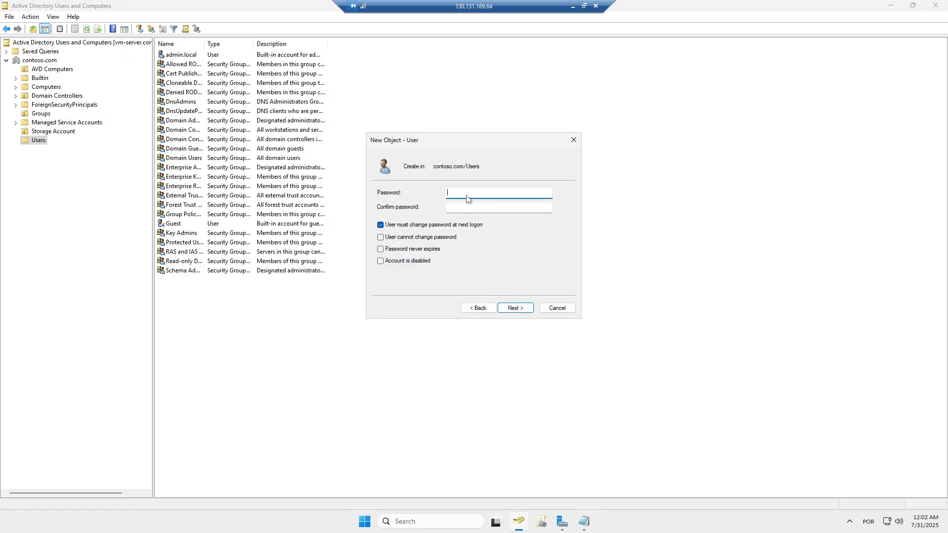
type("•••••••••••••")
key("Tab")
type("••••••••••••••")
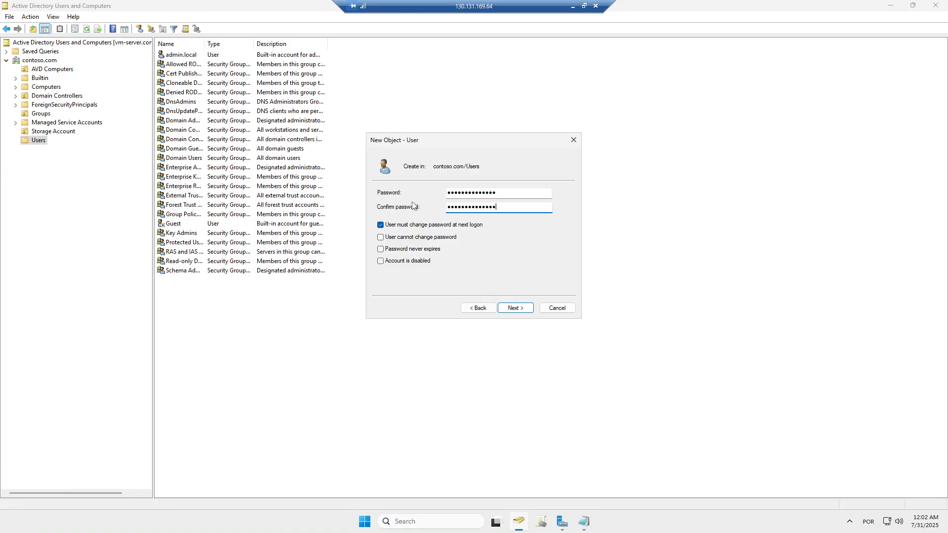
left_click(408, 228)
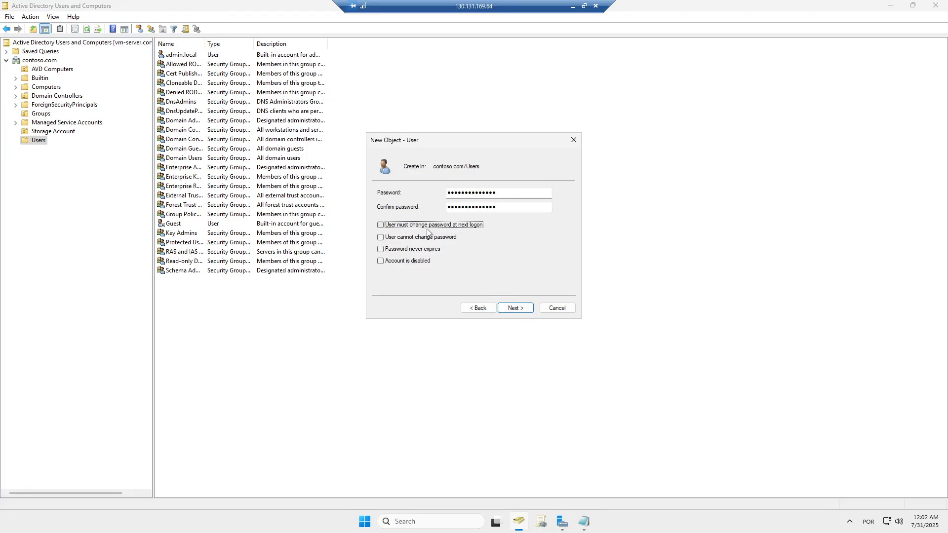
left_click(387, 251)
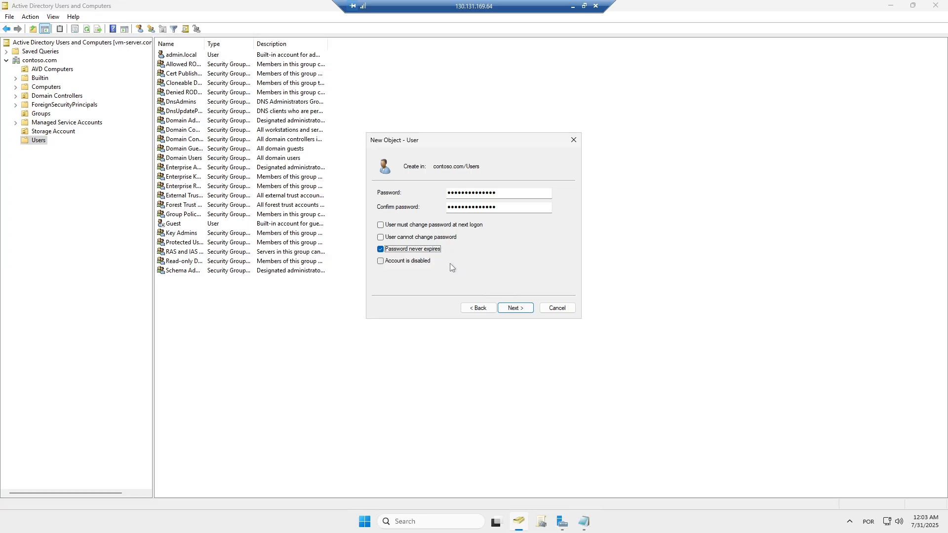
left_click(512, 309)
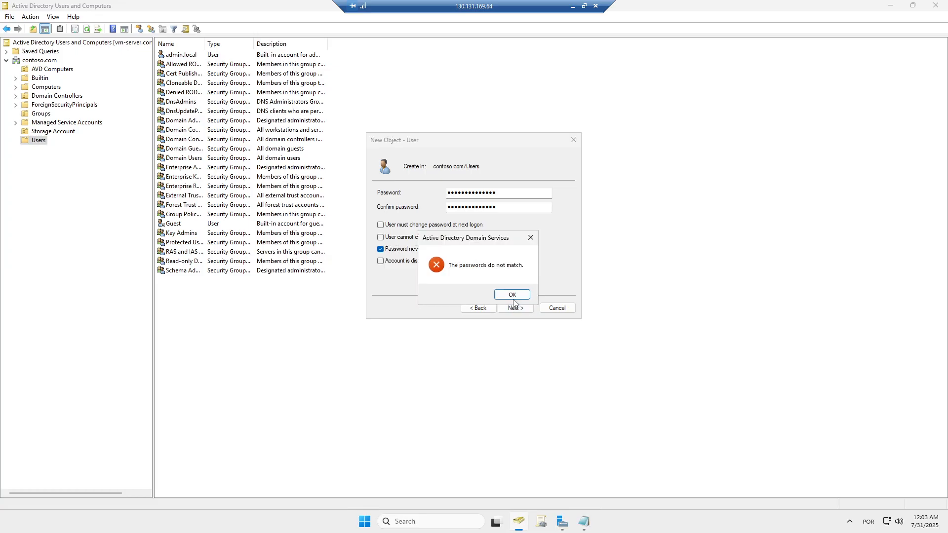
- After the mismatch error, re-enter matching passwords and finish creating Usuário 01
left_click(514, 297)
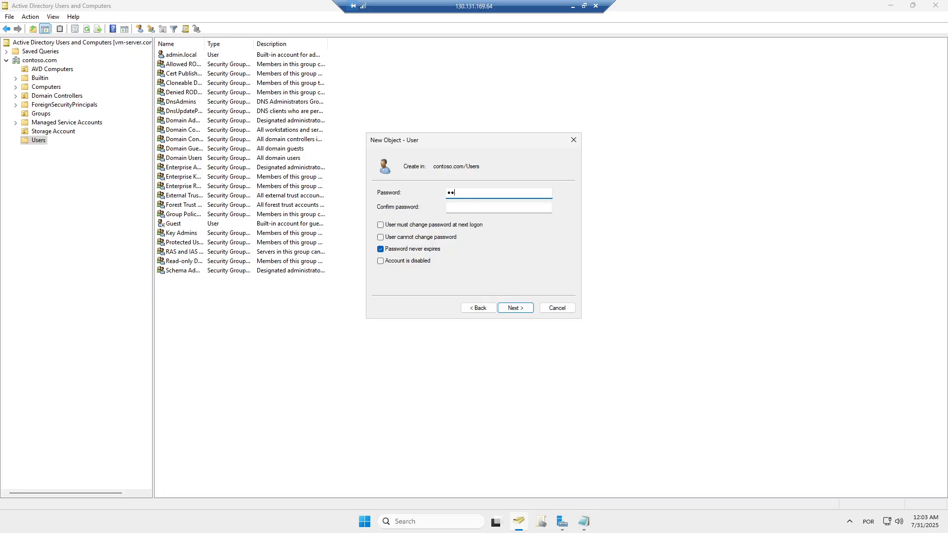
type("assword123")
key("Tab")
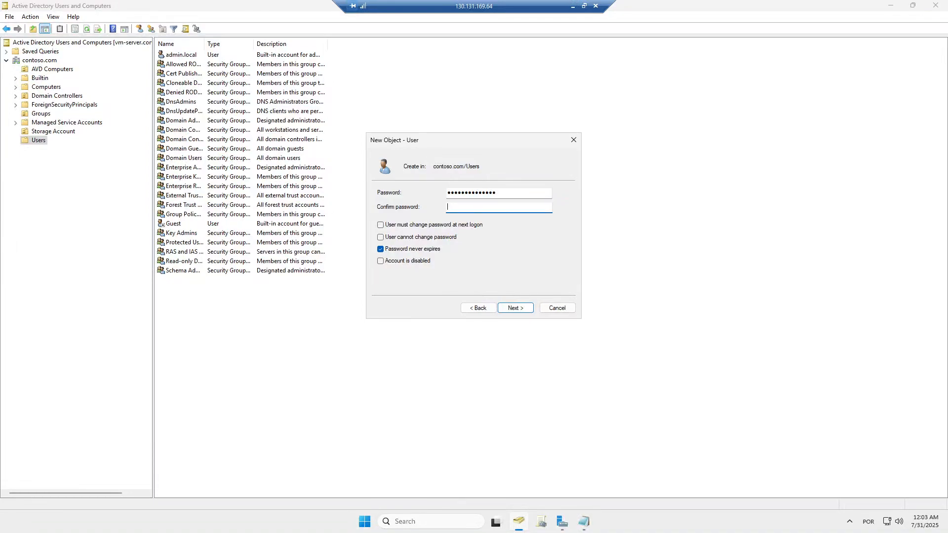
type("••••••••••••")
left_click(517, 309)
left_click(516, 309)
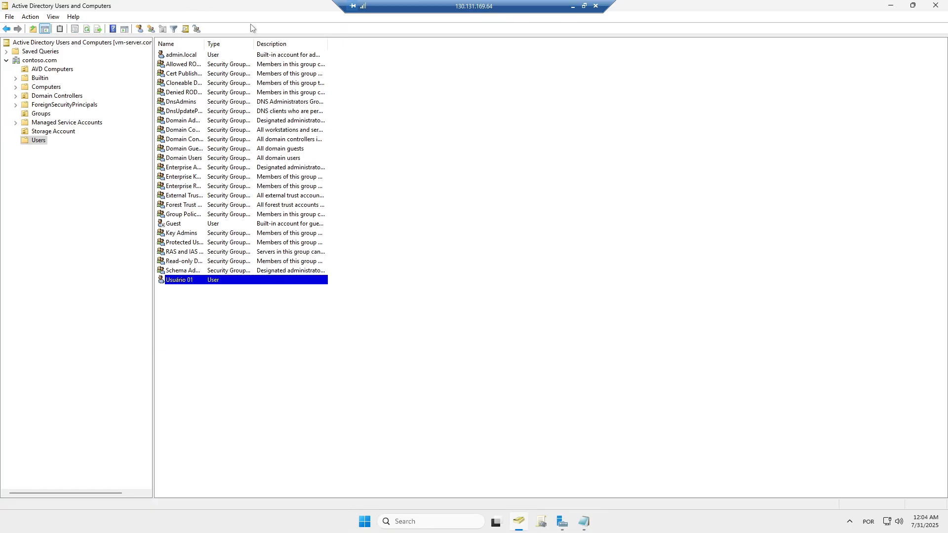
- Start another new user with first name Usuário, last name 02 and logon name user
left_click(139, 29)
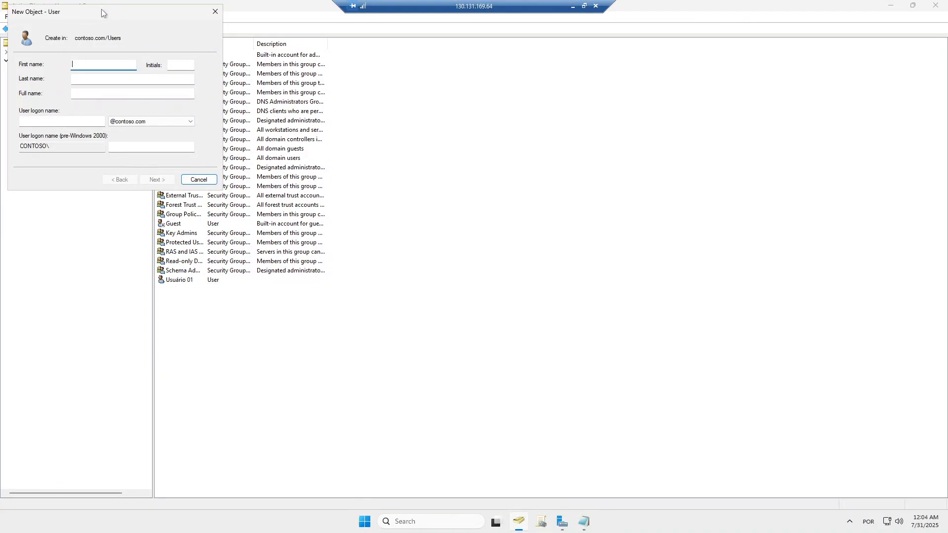
left_click_drag(102, 9, 485, 157)
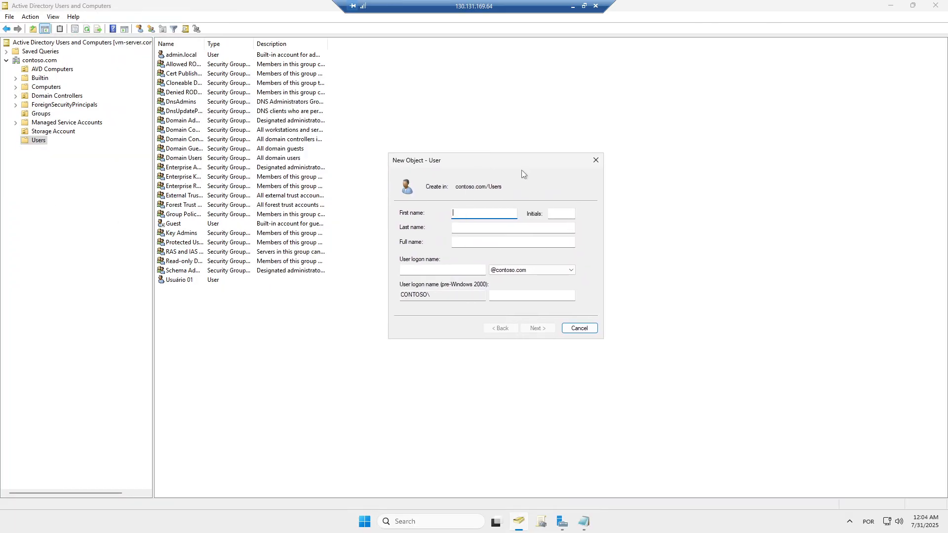
type("Usuário")
key("Tab")
key("Tab")
type("02")
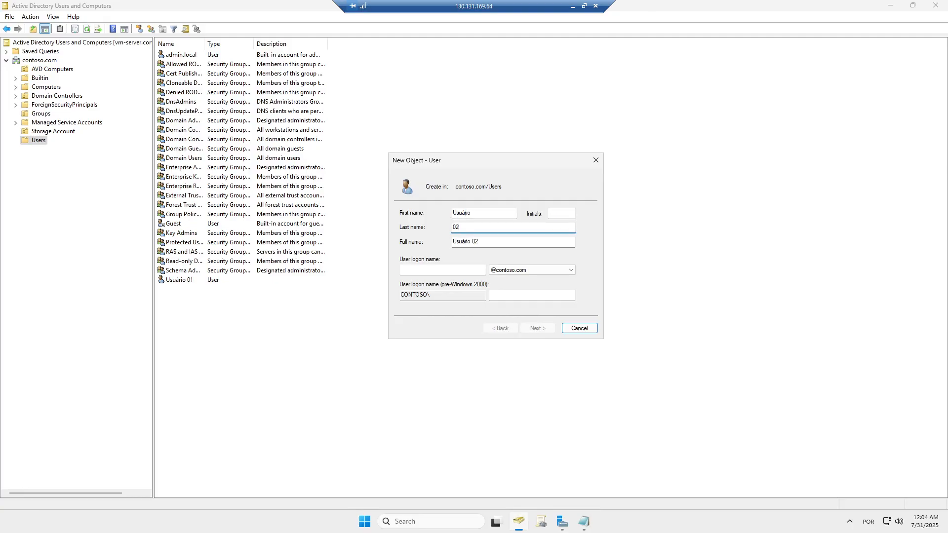
left_click(419, 270)
type("user.02")
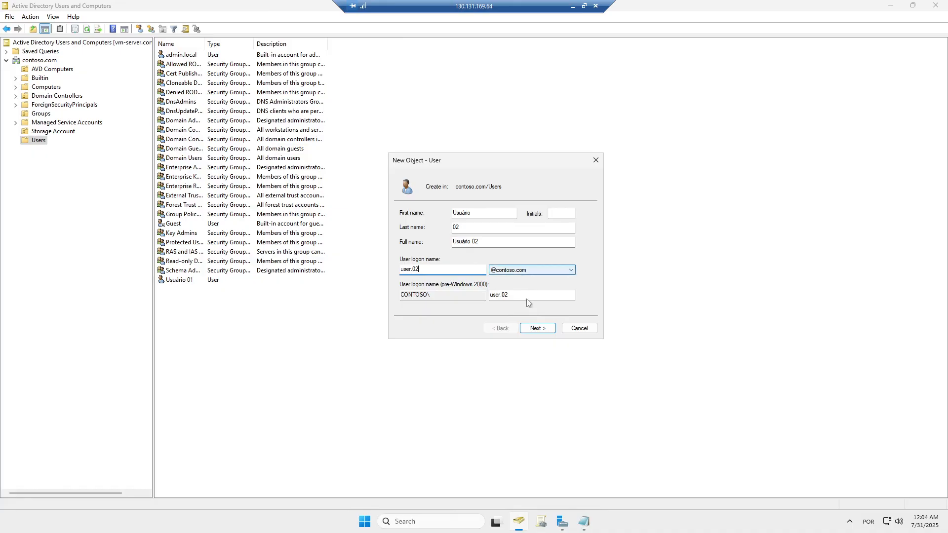
- Set its password with no change at next logon, never expiring, and create Usuário 02
left_click(537, 328)
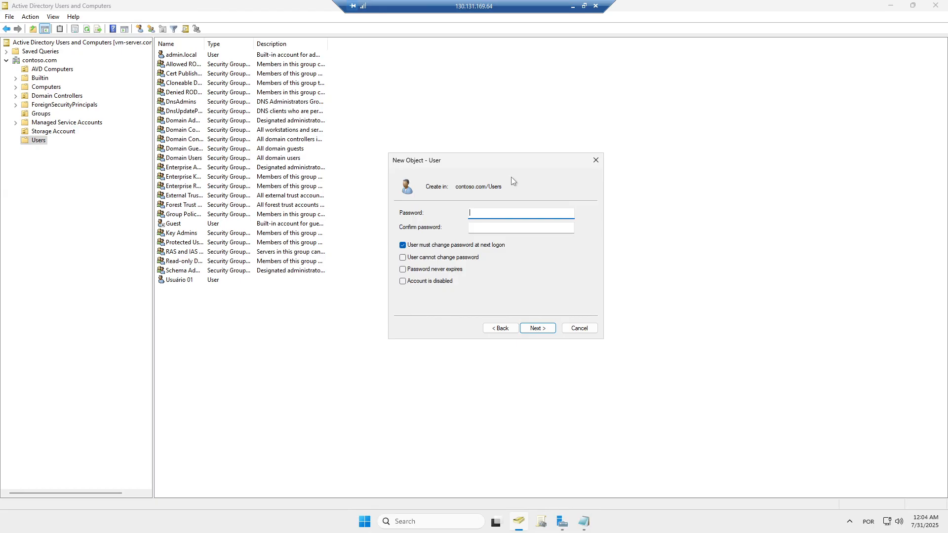
type("••••••••••••••")
key("Tab")
type("•••••••••")
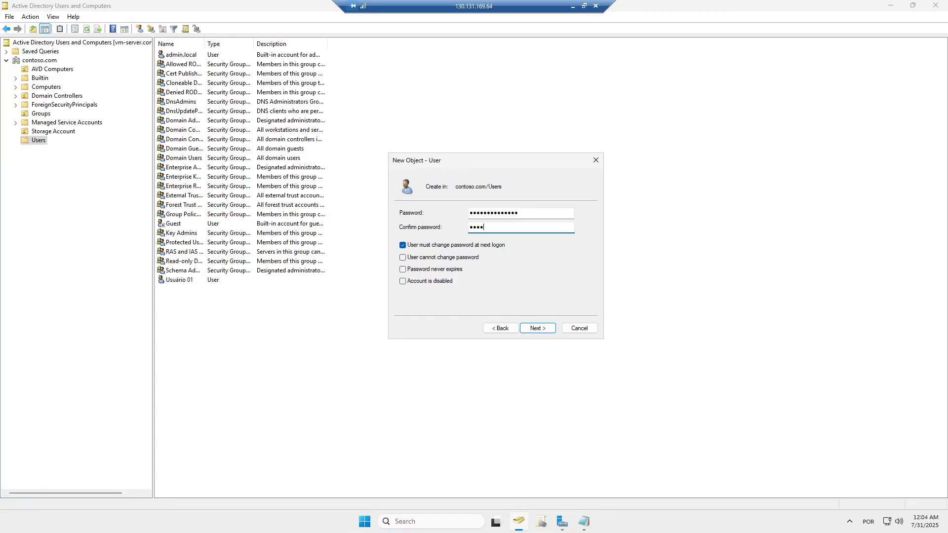
type("•••••")
left_click(428, 250)
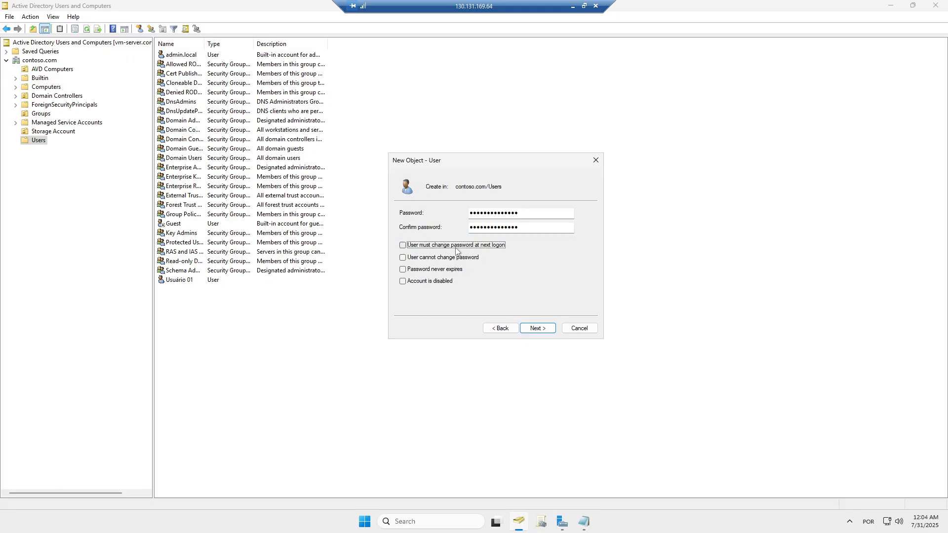
left_click(408, 271)
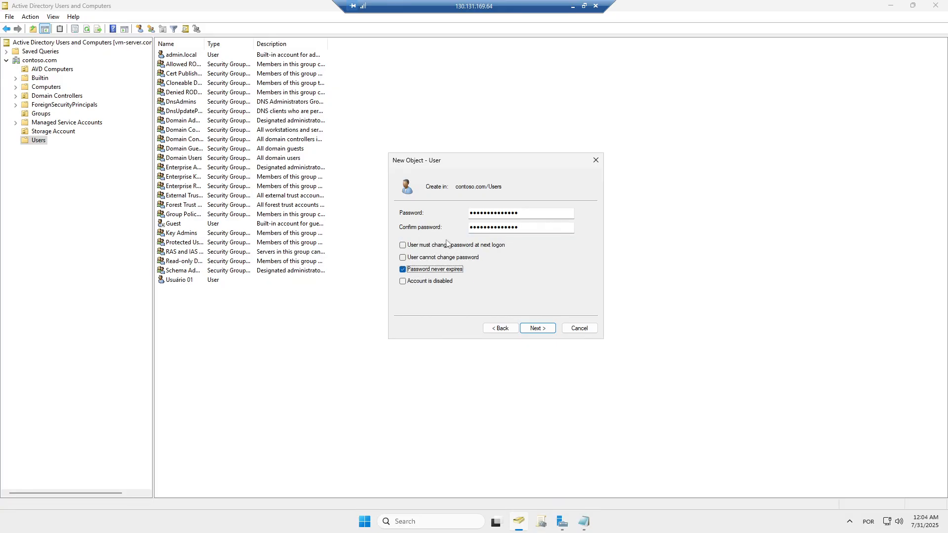
left_click(536, 329)
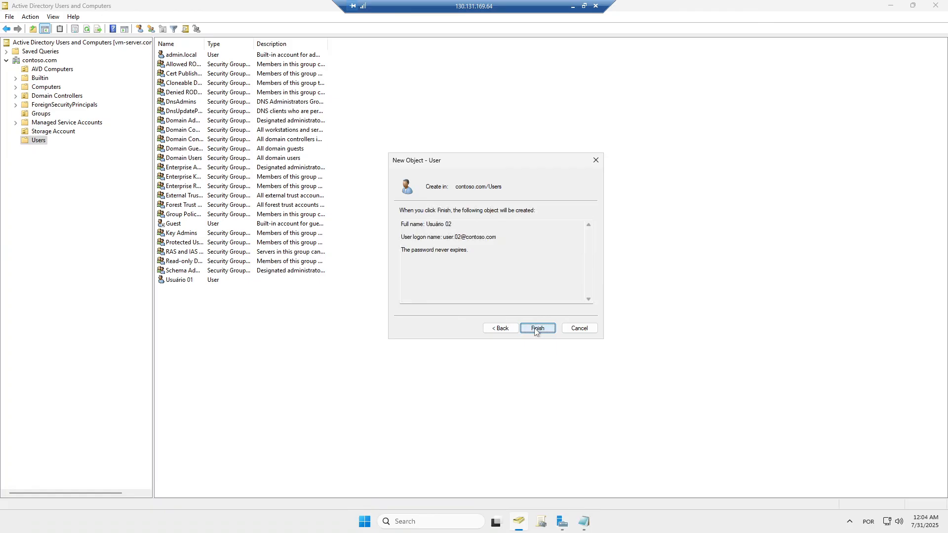
left_click(537, 328)
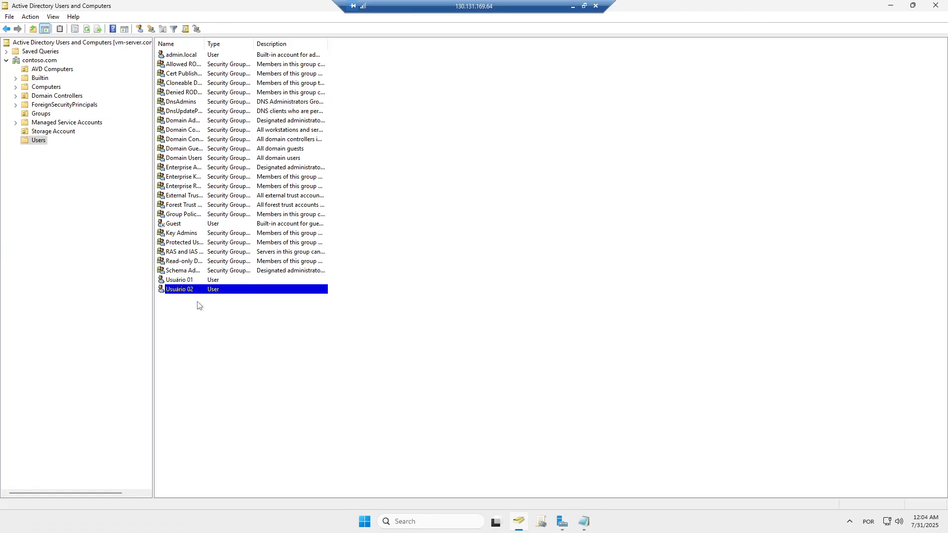
- Select the Usuário 01 account, then start a new User object in the Users container
left_click(179, 281)
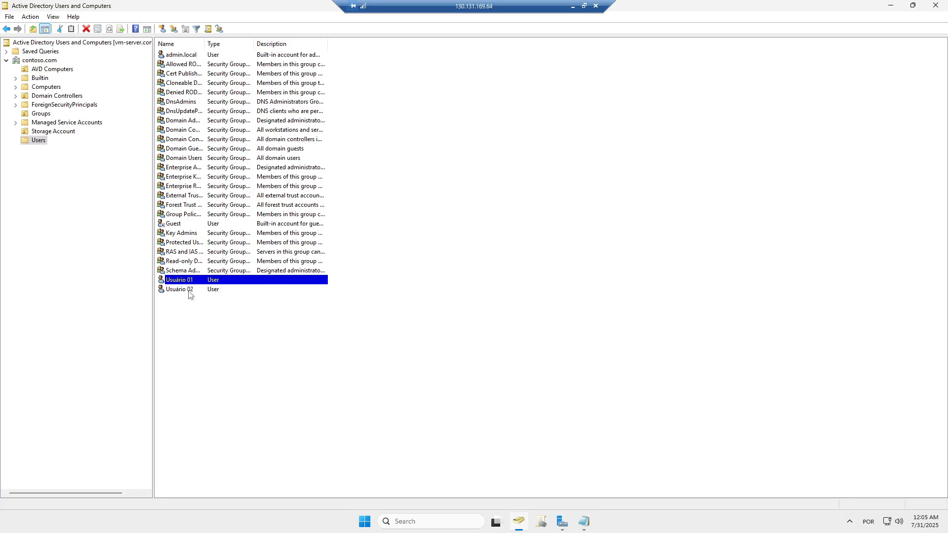
left_click(195, 315)
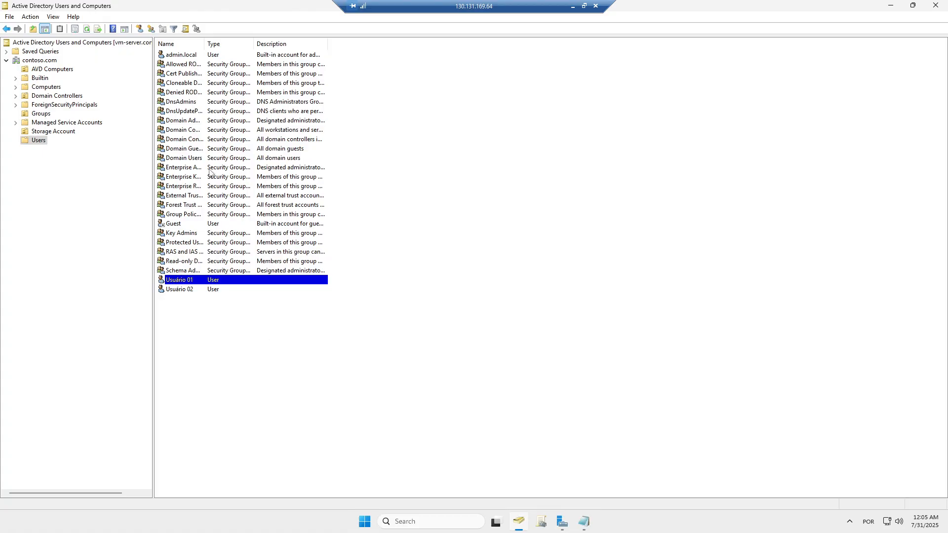
right_click(409, 342)
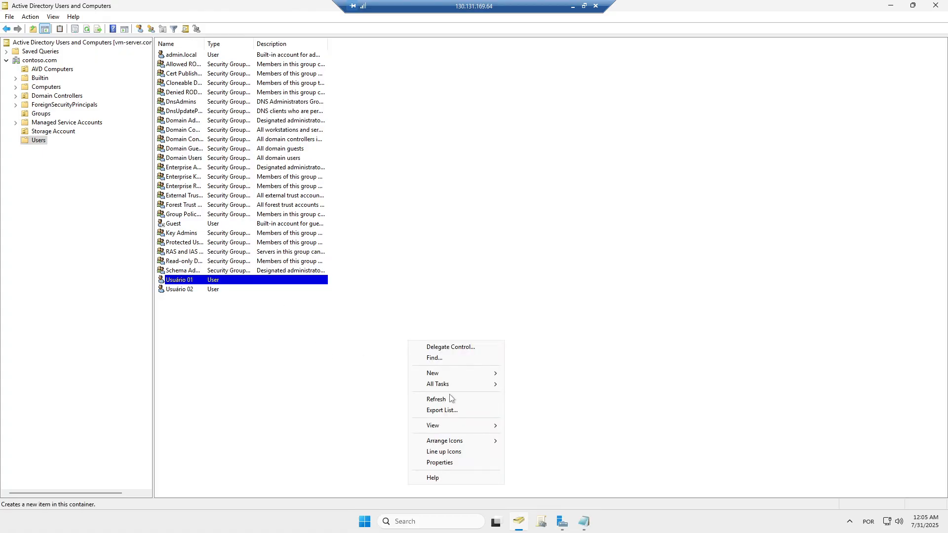
mouse_move(448, 373)
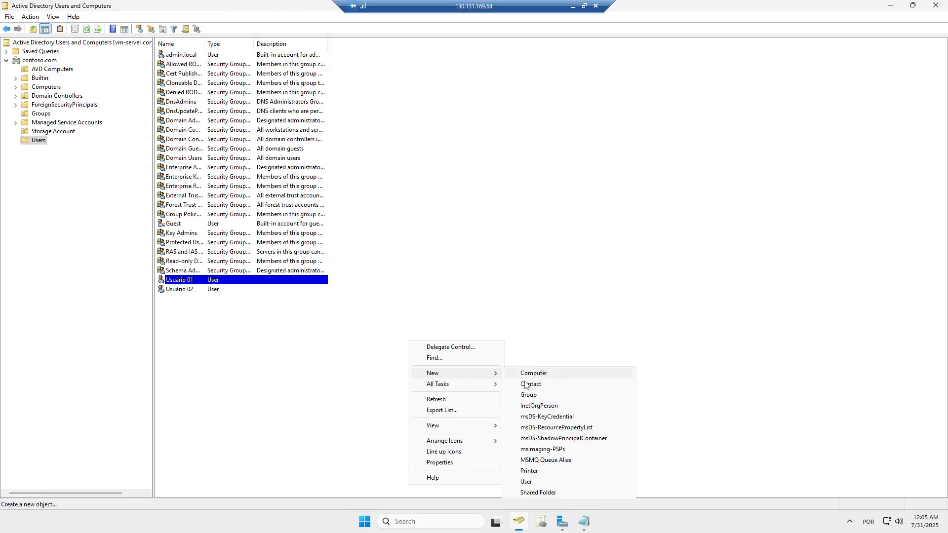
left_click(532, 485)
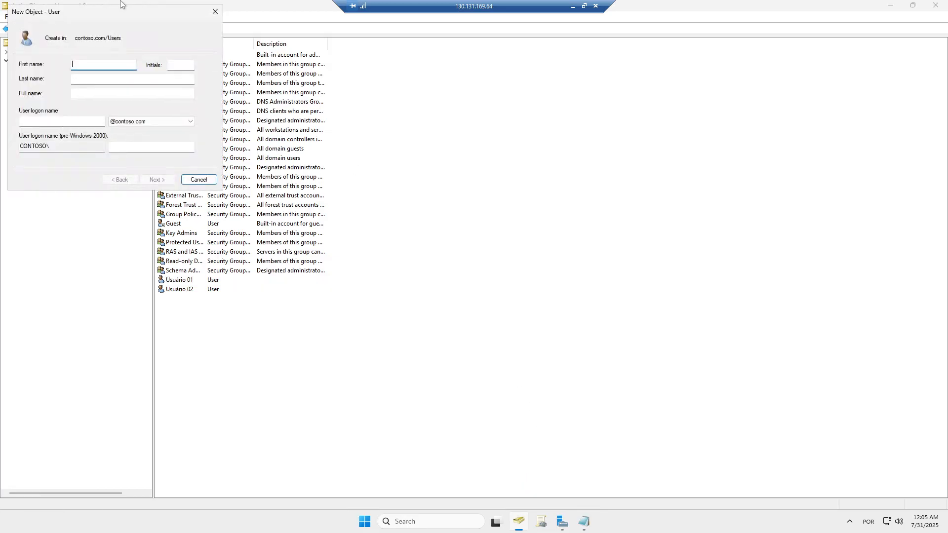
left_click_drag(111, 13, 465, 159)
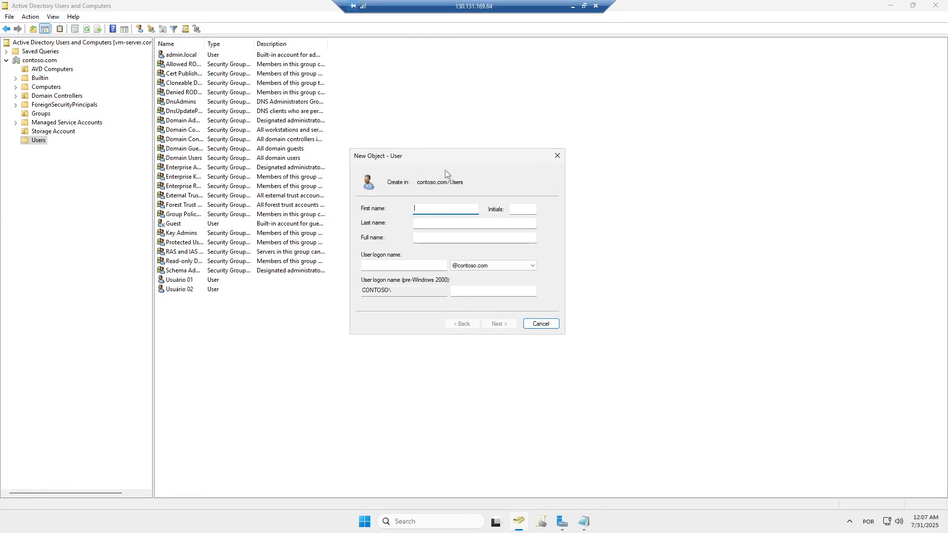
- Enter first name AVD, last name Admin and logon name avd.admin for the new user
type("AVD")
key("Tab")
key("Tab")
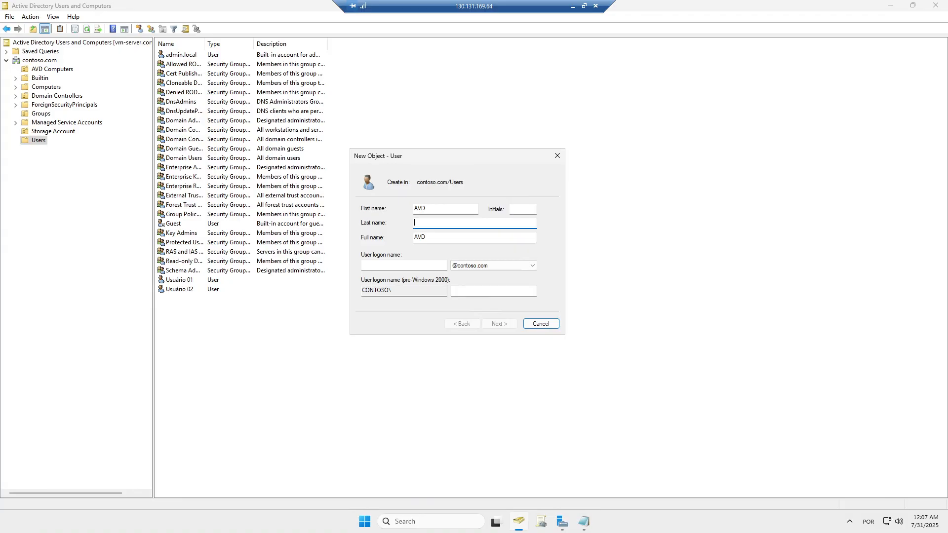
type("Admin")
key("Tab")
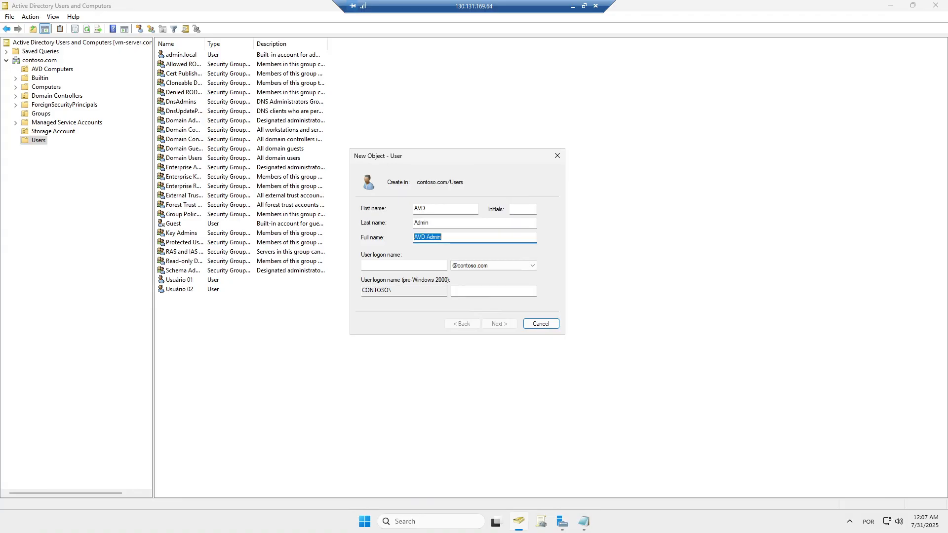
key("Tab")
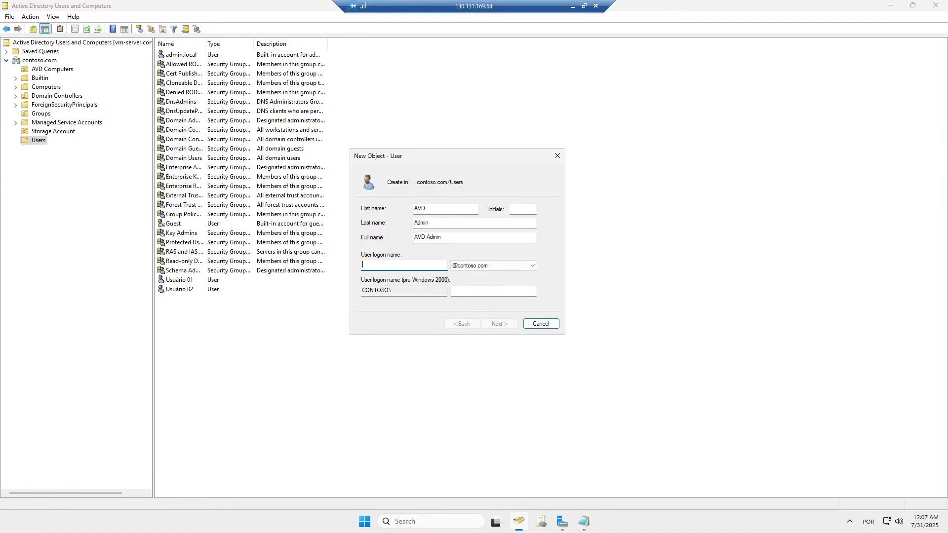
type("avd.admin")
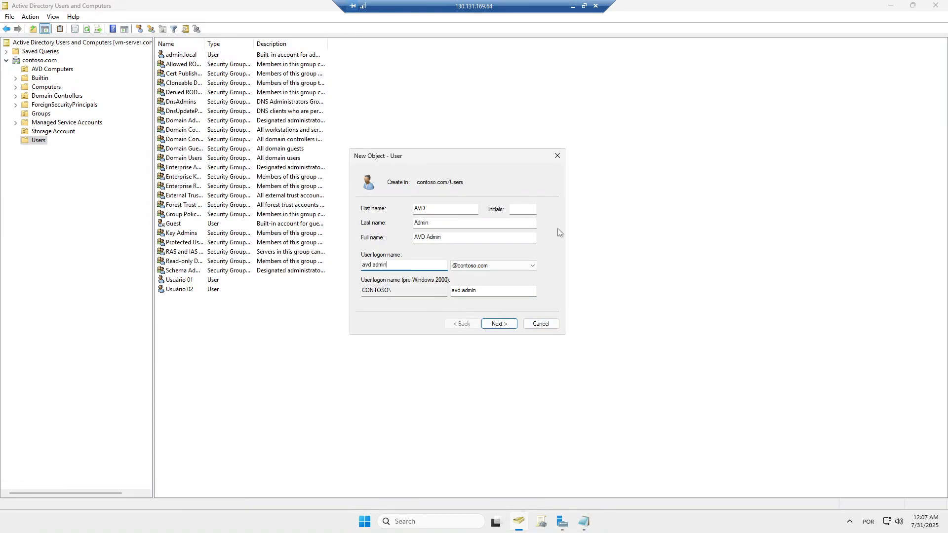
- Give AVD Admin a never-expiring password with no change required at next logon, then create it
left_click(499, 324)
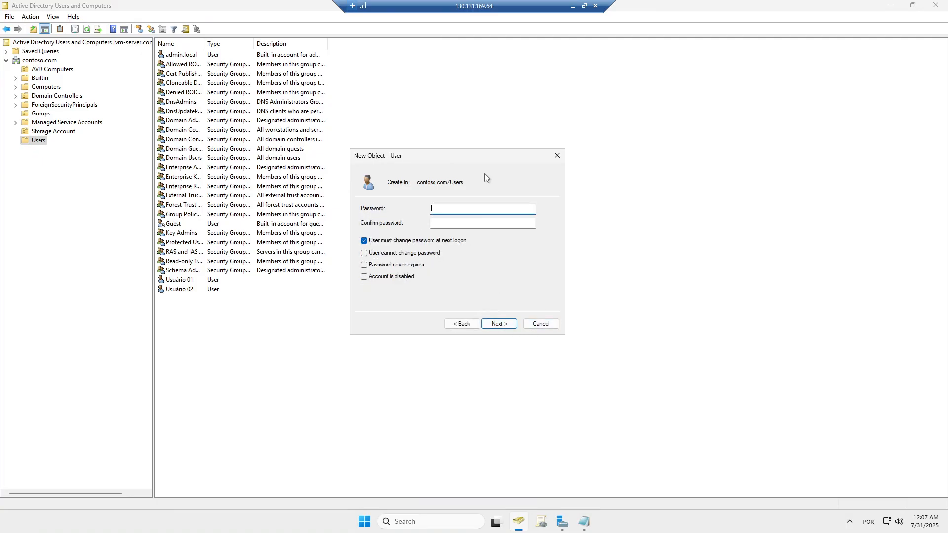
type("**************")
key("Tab")
type("**************")
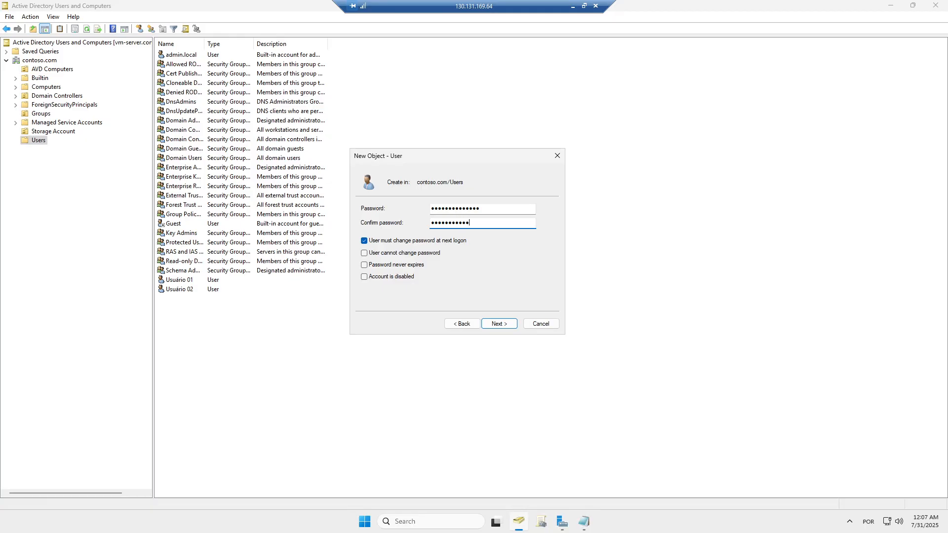
left_click(384, 241)
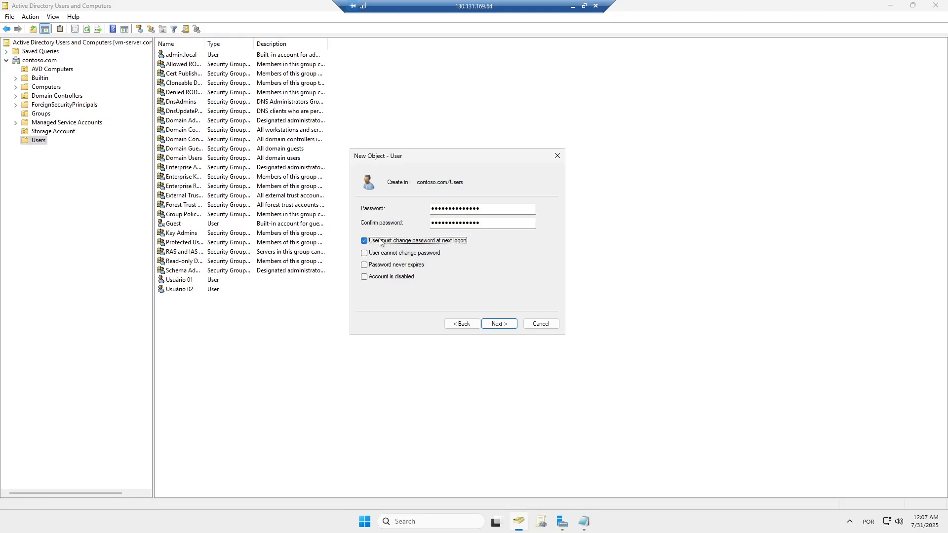
left_click(384, 266)
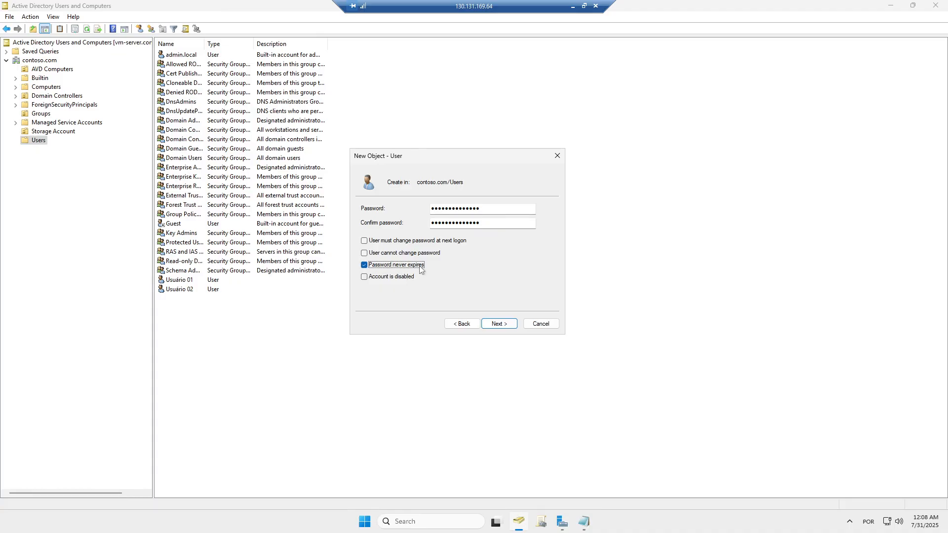
left_click(501, 325)
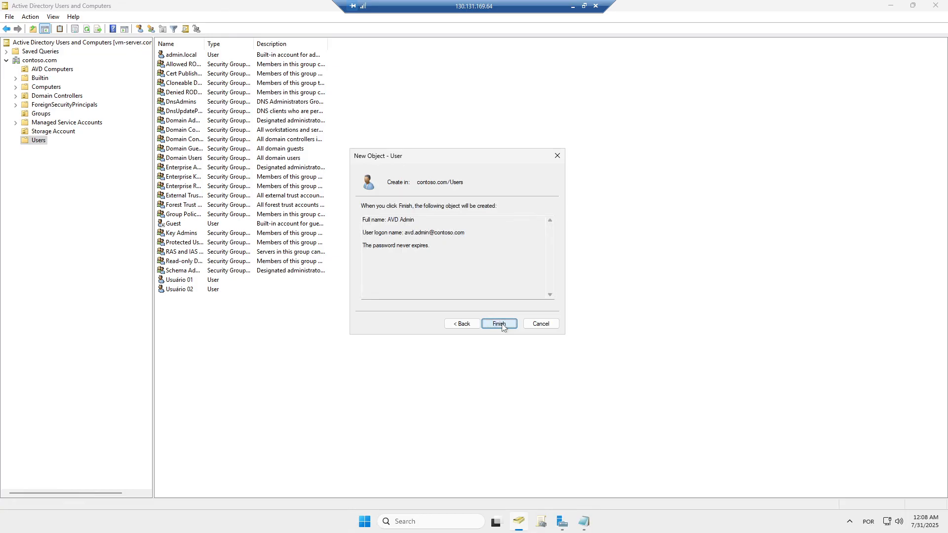
left_click(500, 324)
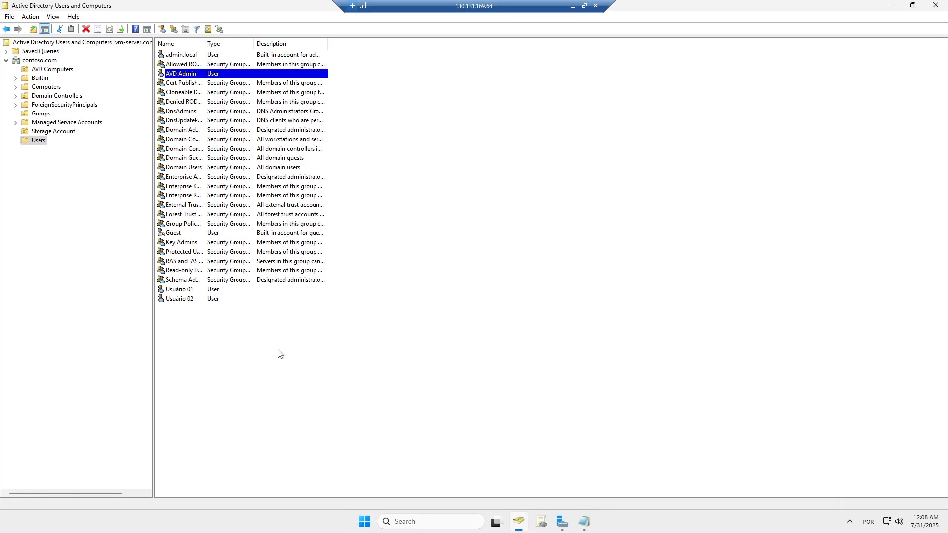
- Check AVD Admin's Member Of list shows only Domain Users, then display the empty Groups OU
double_click(183, 75)
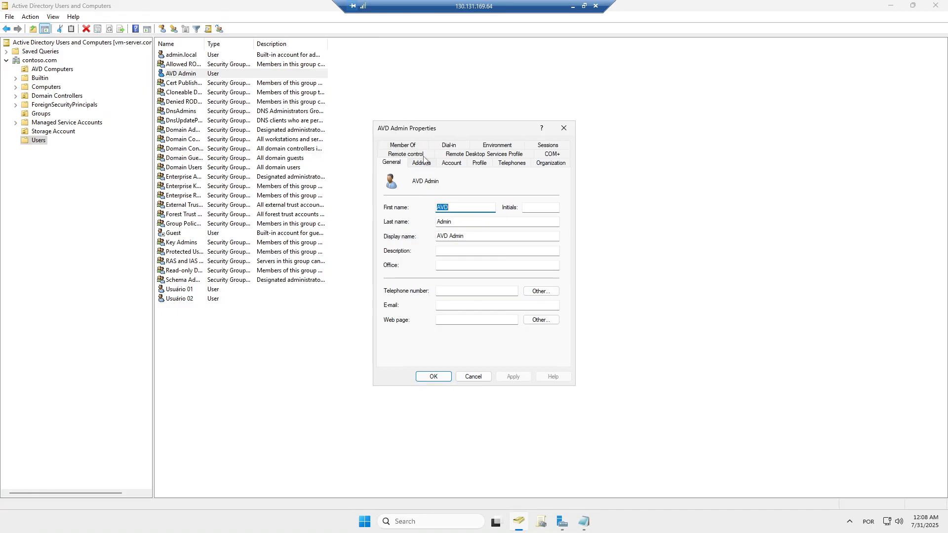
left_click(411, 146)
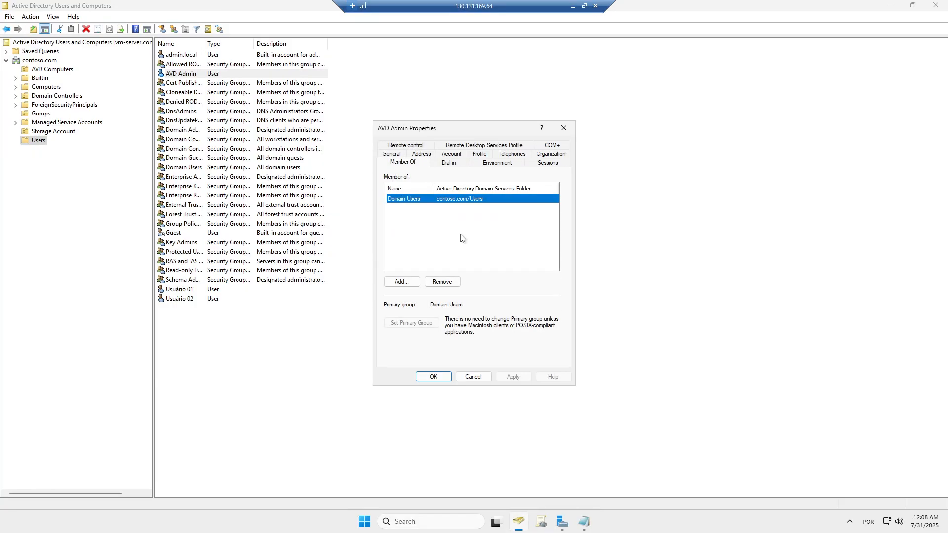
left_click(474, 377)
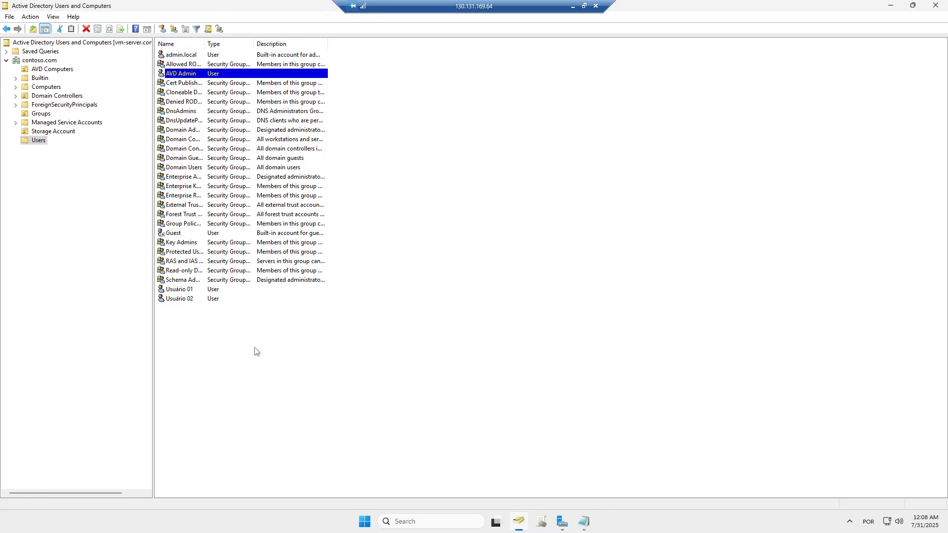
left_click(41, 115)
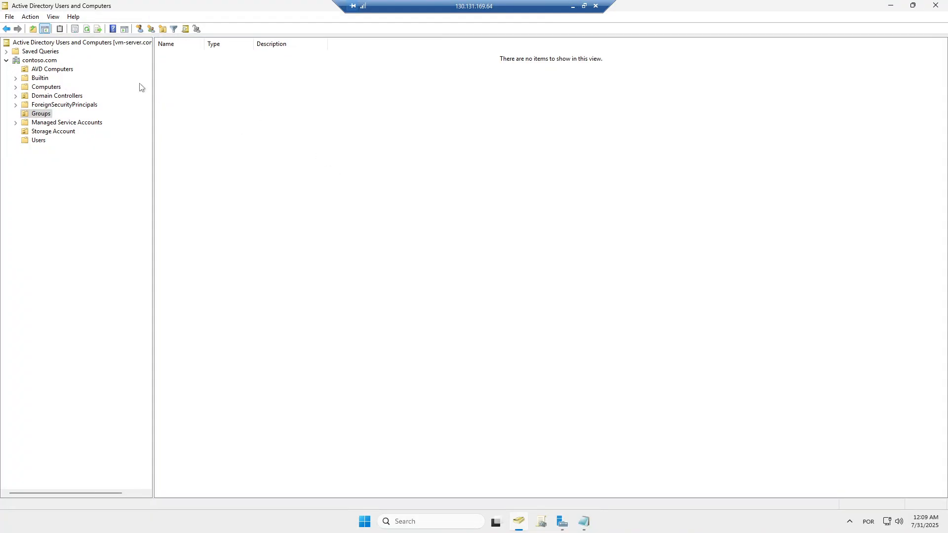
- Start a new group in Groups named GR-AVD-ADMINS, keeping Global scope and Security type
left_click(151, 29)
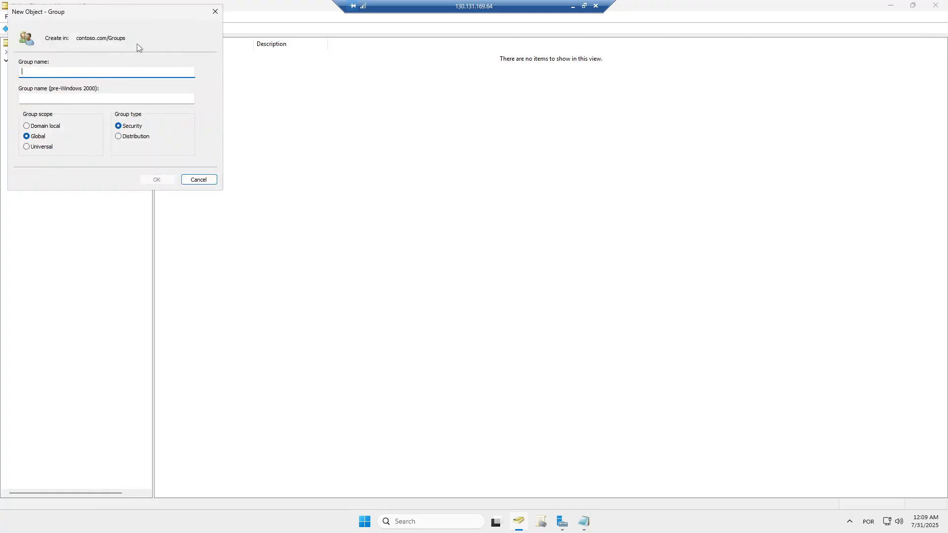
left_click_drag(102, 13, 461, 115)
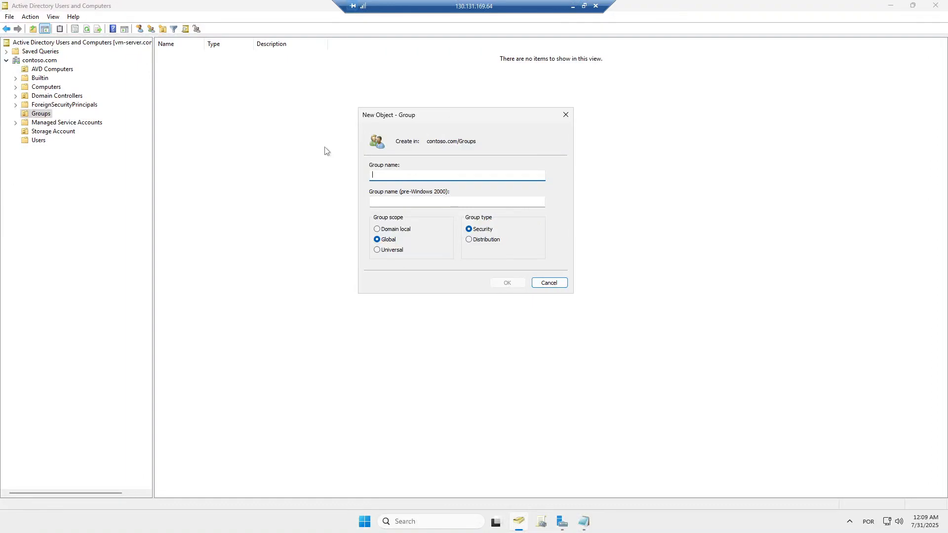
type("GR")
type("-AVD-ADMINS")
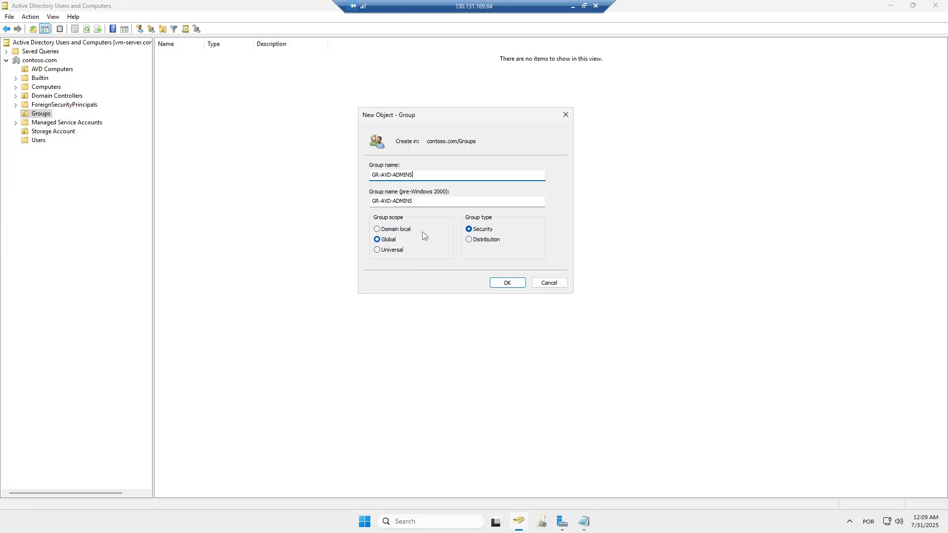
- Create GR-AVD-ADMINS, then add a second Global Security group named GR-AVD-USERS in Groups
left_click(508, 284)
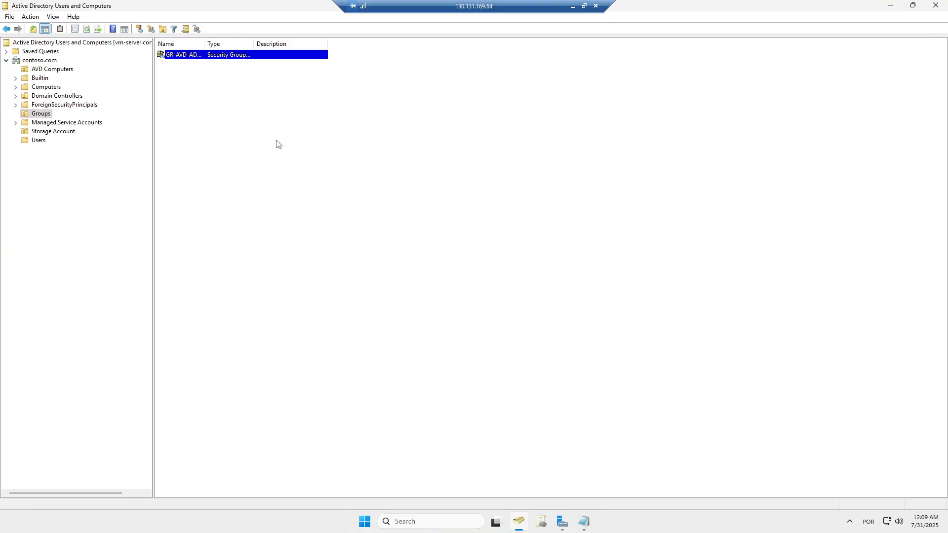
right_click(401, 158)
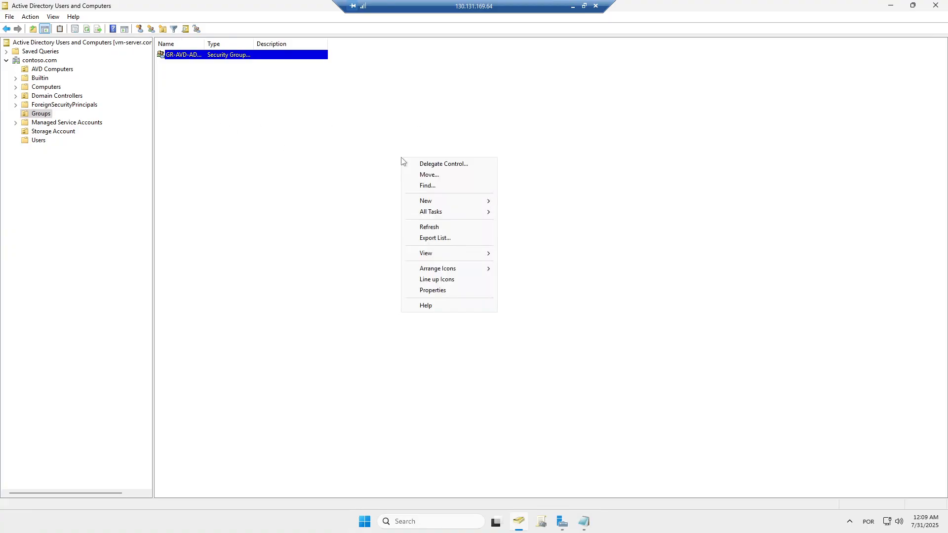
mouse_move(445, 200)
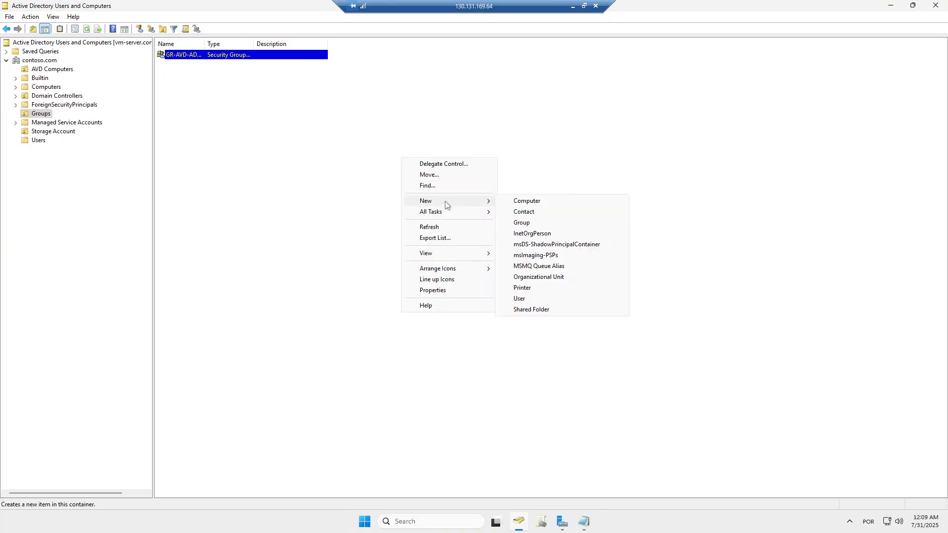
left_click(523, 225)
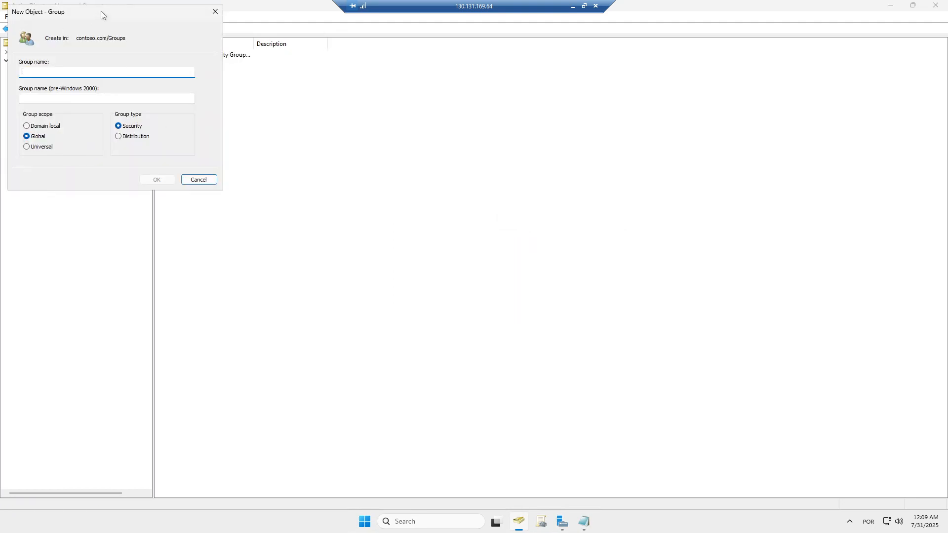
left_click_drag(101, 12, 458, 147)
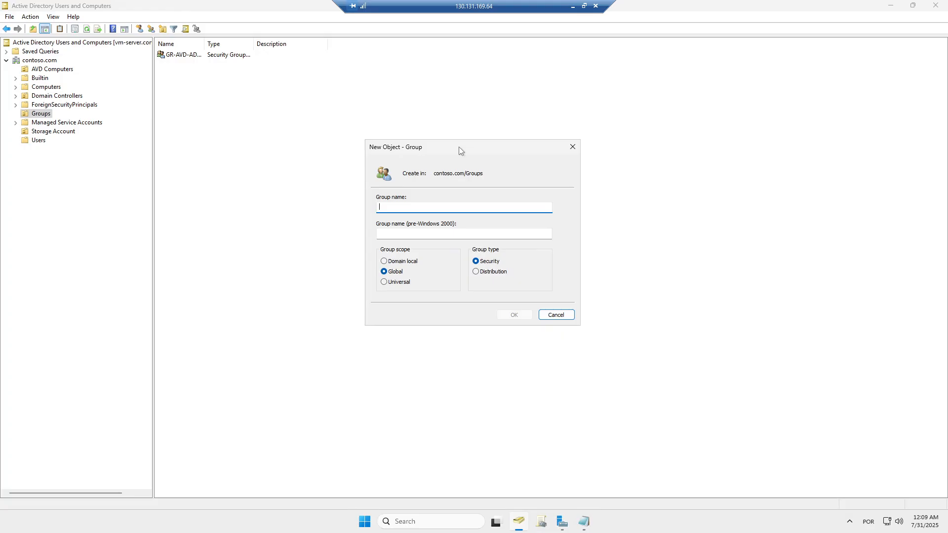
type("GR-AVD-USERS")
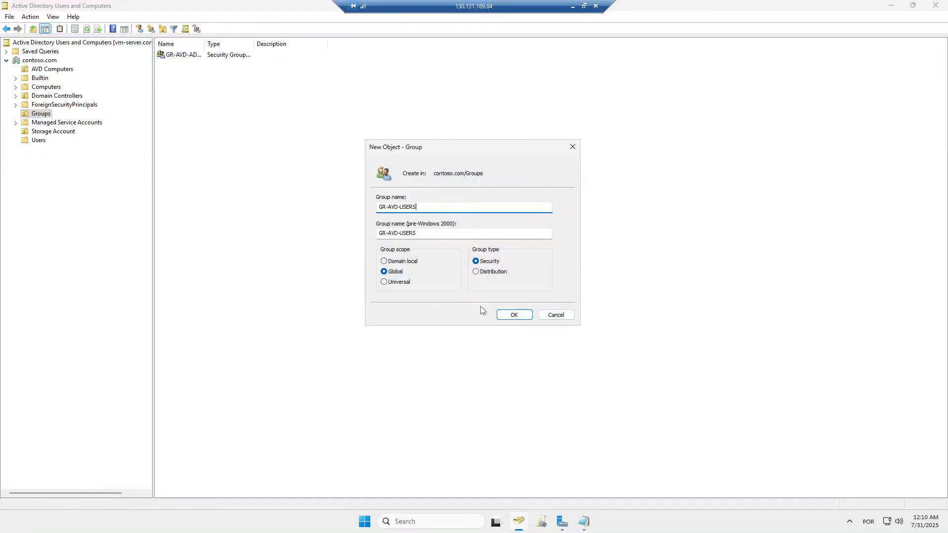
left_click(514, 316)
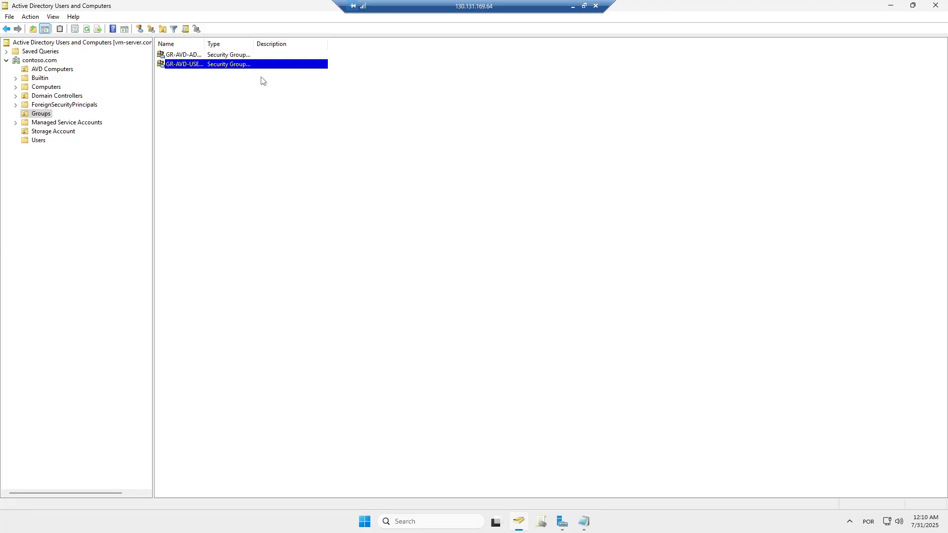
- Add Usuário 01 (user.01) to the GR-AVD-USERS group's members
left_click_drag(205, 44, 247, 44)
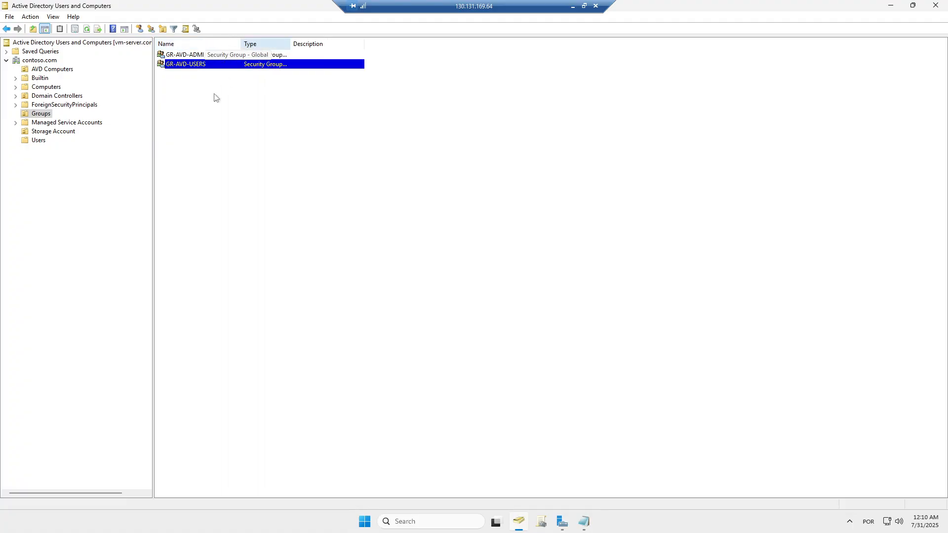
right_click(185, 70)
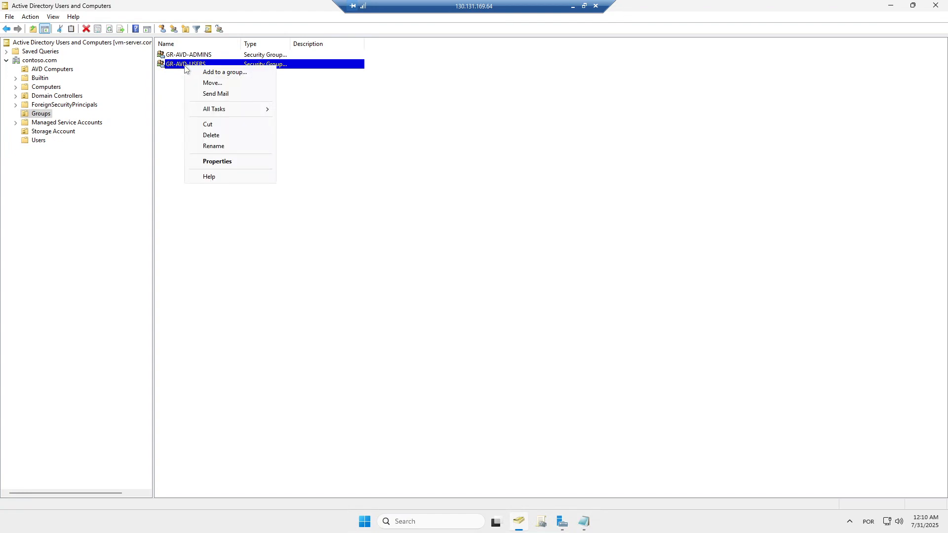
left_click(220, 162)
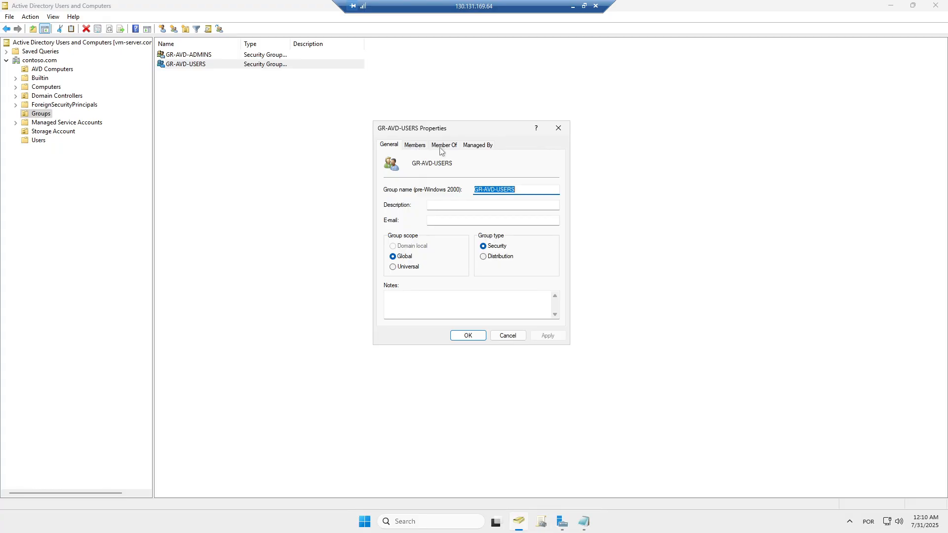
left_click(415, 146)
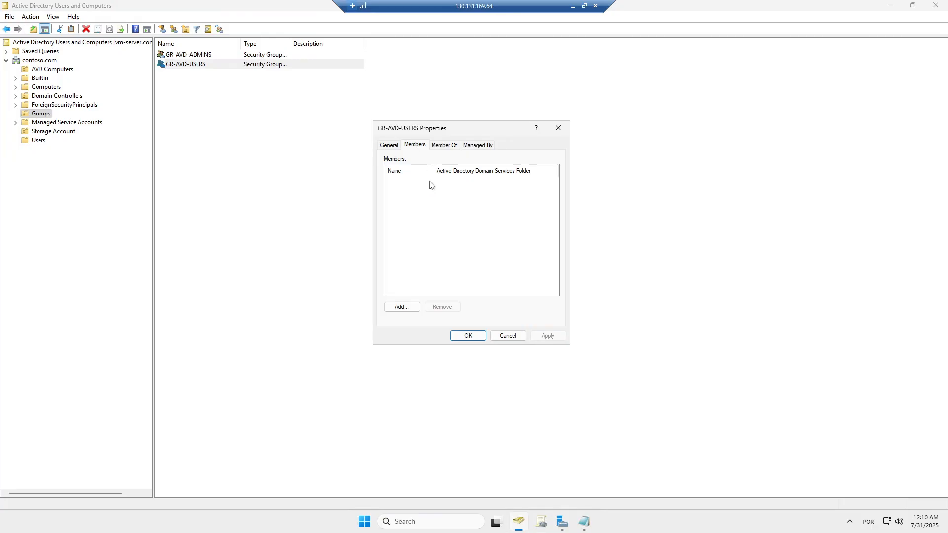
left_click(398, 307)
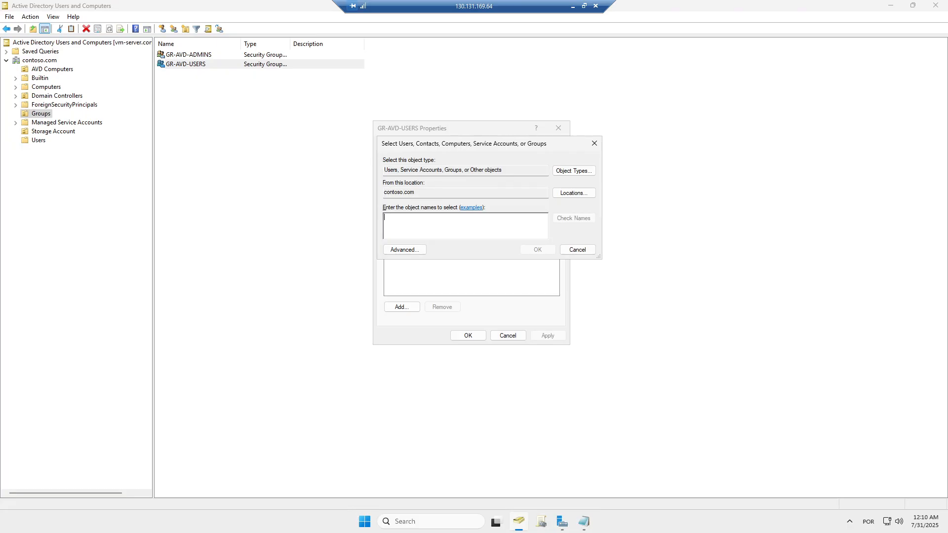
type("user.01")
left_click(572, 219)
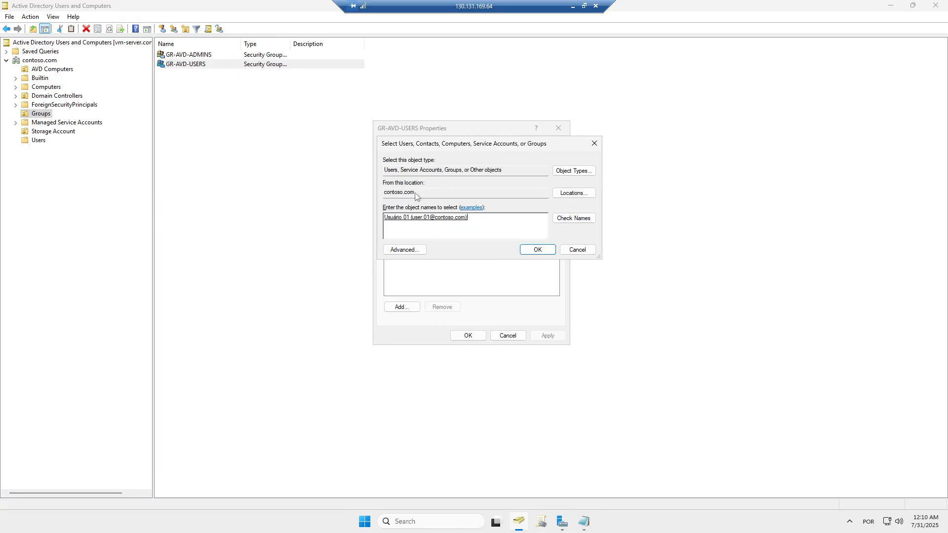
left_click_drag(417, 193, 383, 192)
left_click(537, 250)
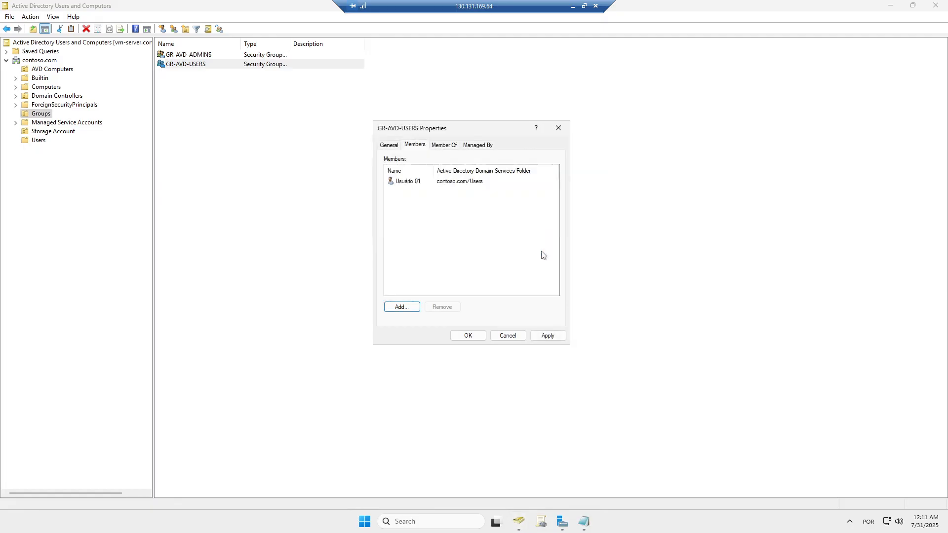
- Add Usuário 02 (user.02) as well, then apply and close the group properties
left_click(402, 307)
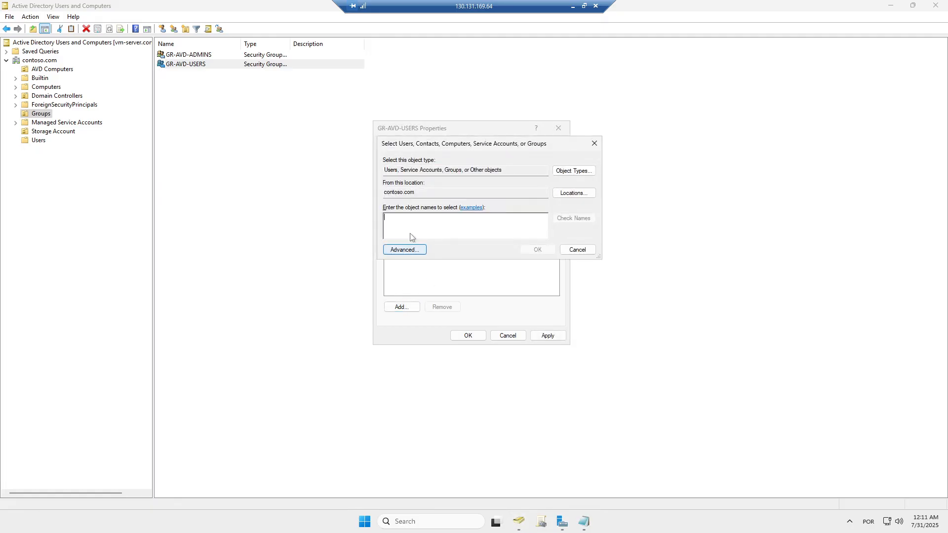
type("user")
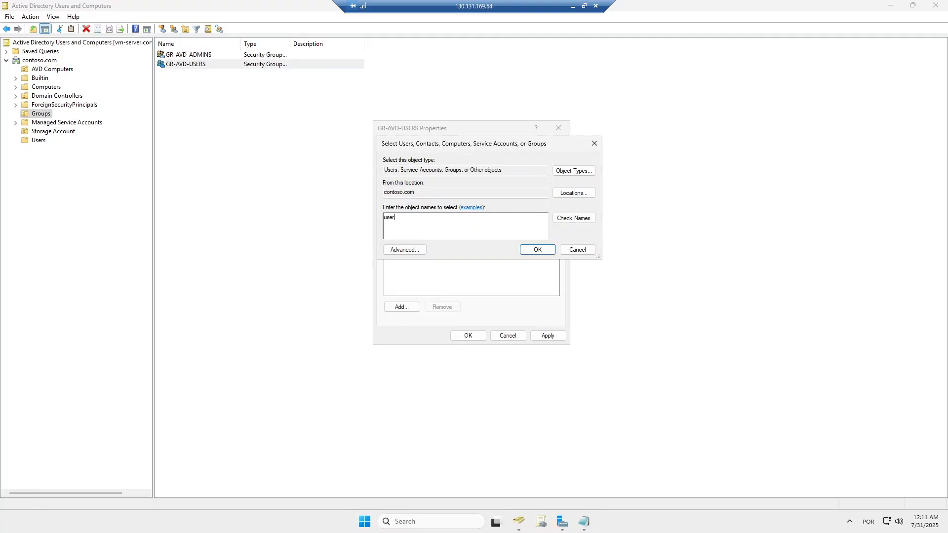
type(".02")
left_click(572, 221)
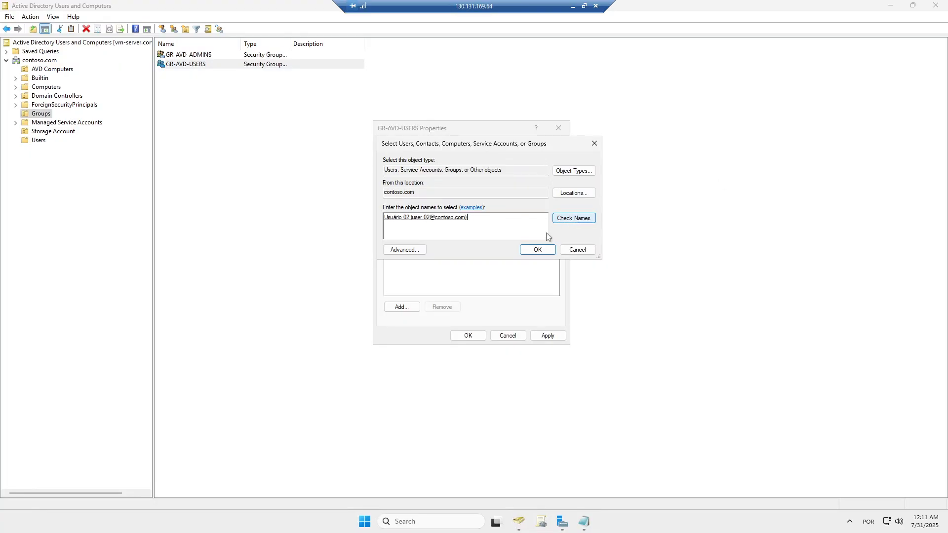
left_click(542, 250)
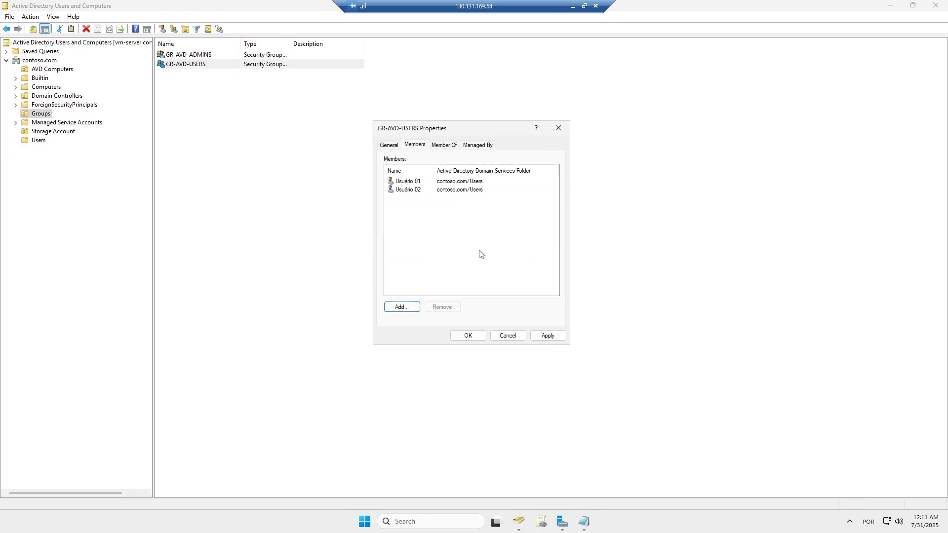
left_click(547, 334)
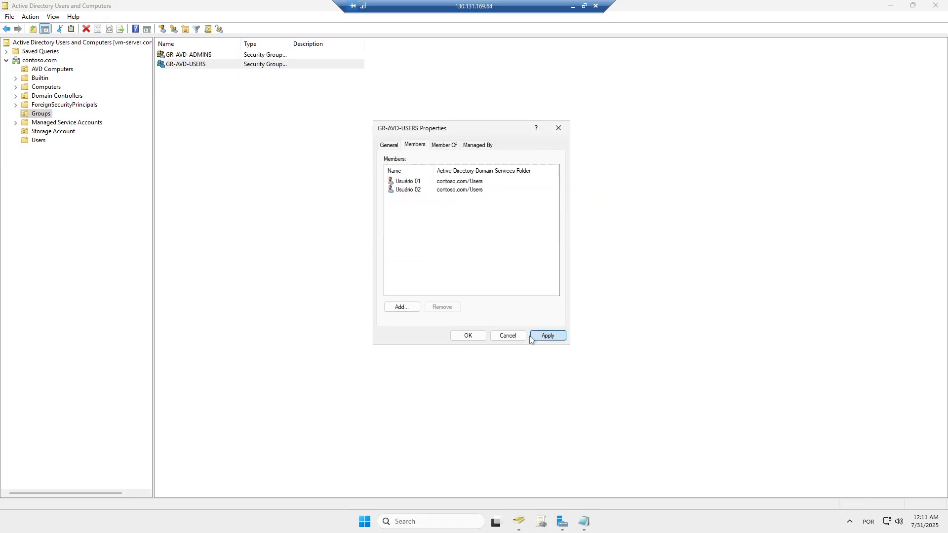
left_click(469, 336)
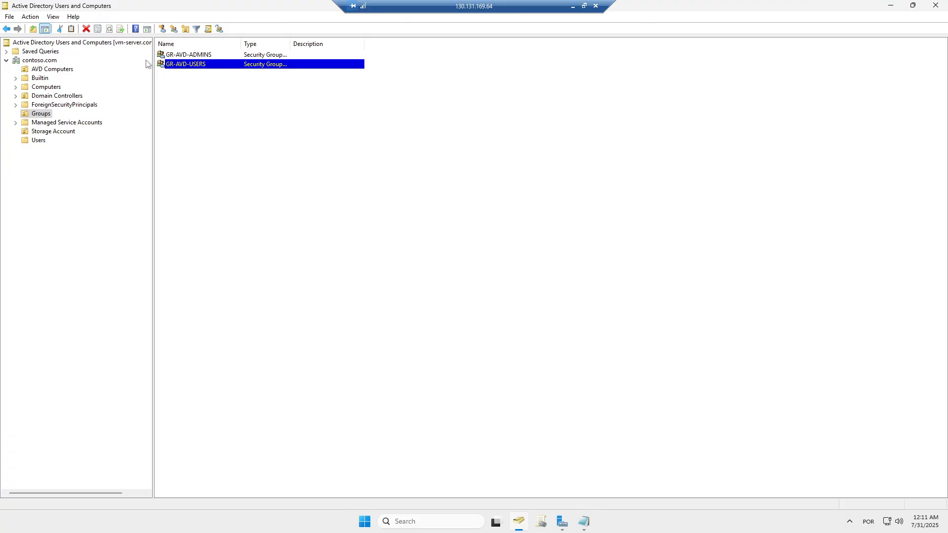
- Add the avd.admin account (AVD Admin) as a GR-AVD-ADMINS member and apply
left_click(187, 56)
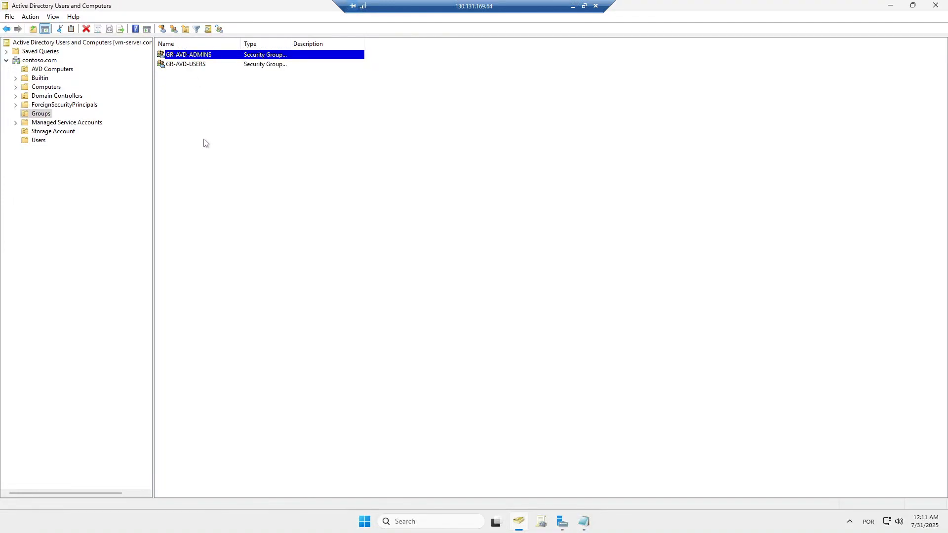
double_click(185, 58)
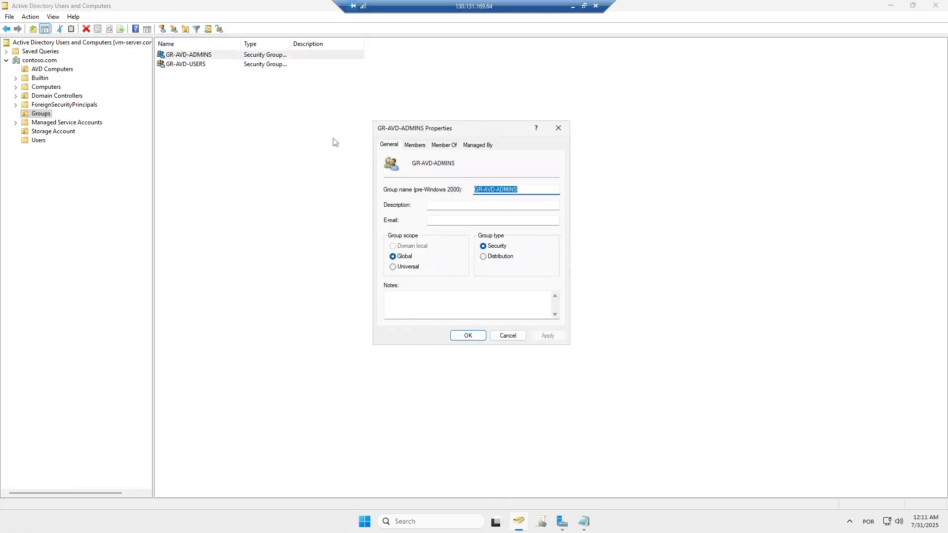
left_click(417, 146)
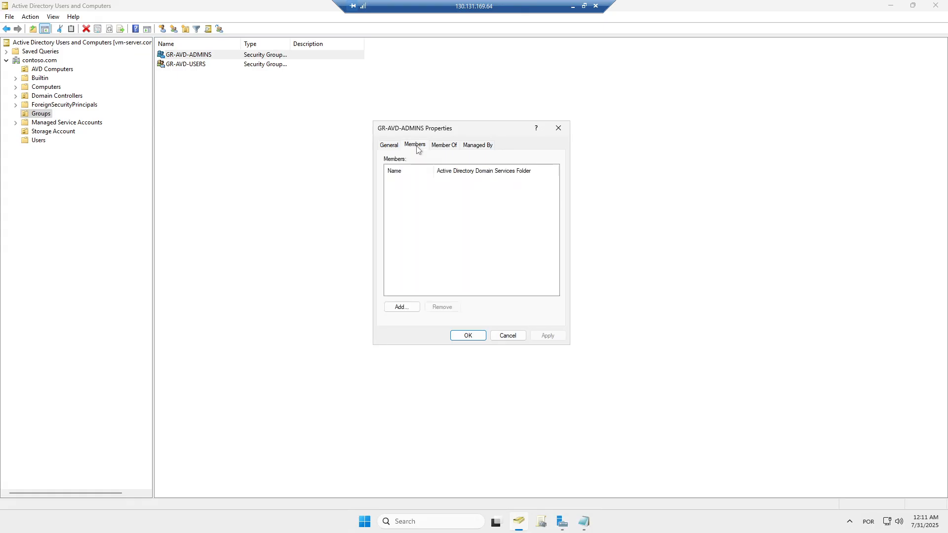
left_click(402, 307)
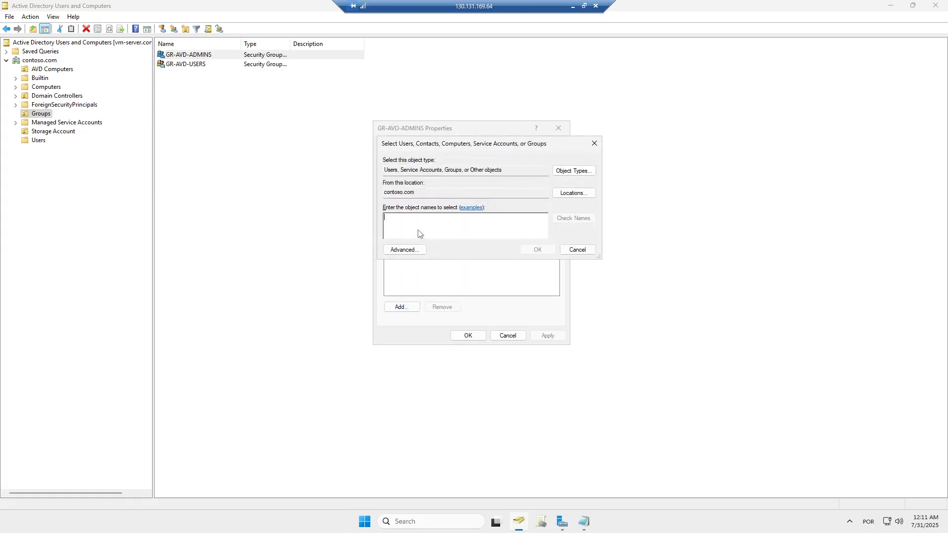
type("avd.admin")
left_click(573, 220)
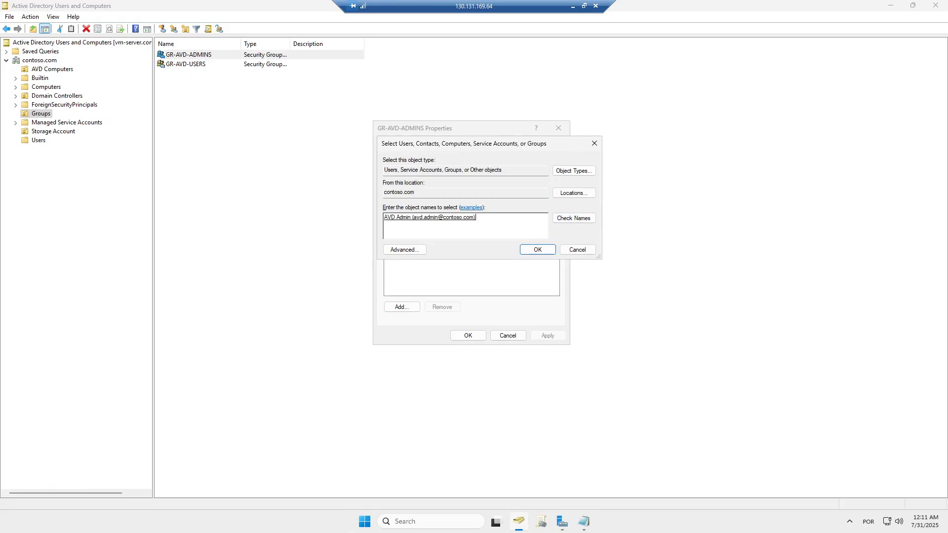
left_click(530, 252)
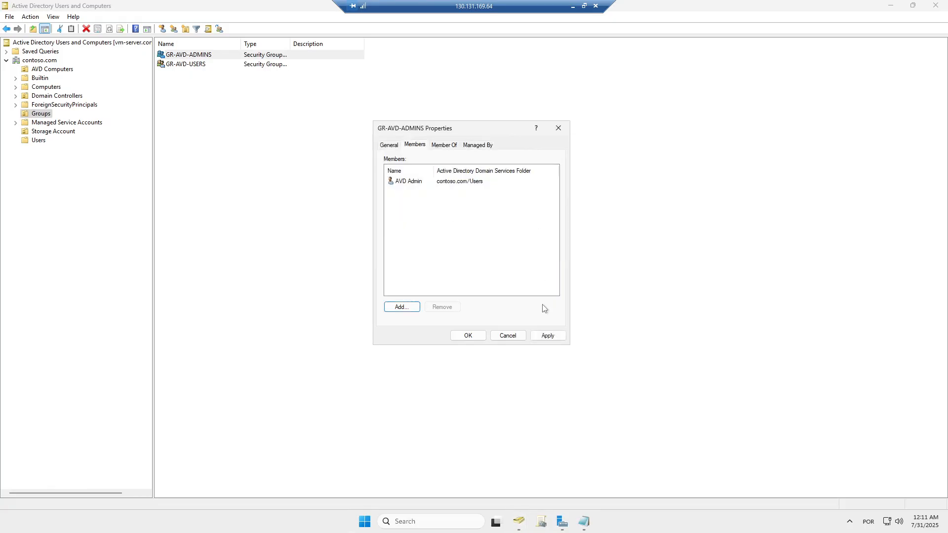
left_click(546, 336)
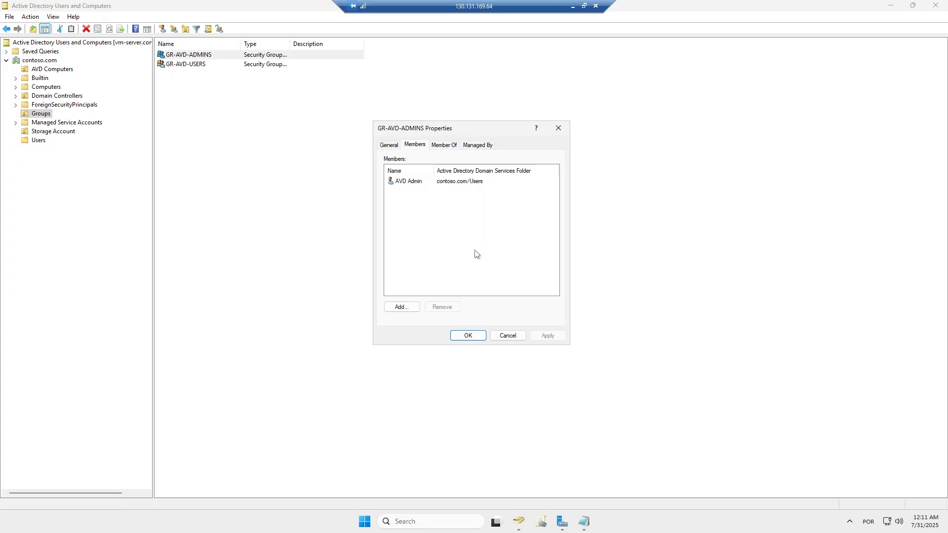
left_click(410, 182)
left_click(427, 215)
- Add GR-AVD-ADMINS to the Domain Admins group on Member Of and apply
left_click(445, 146)
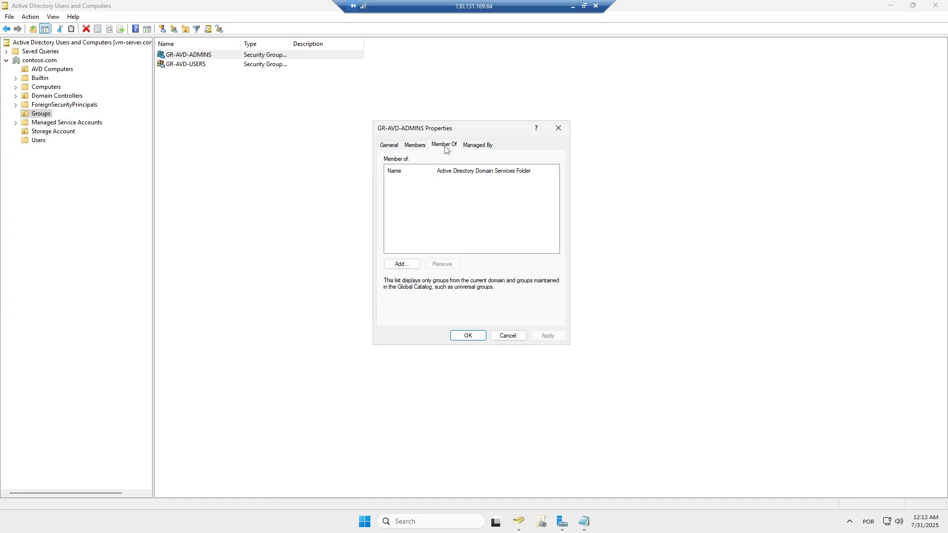
left_click(407, 266)
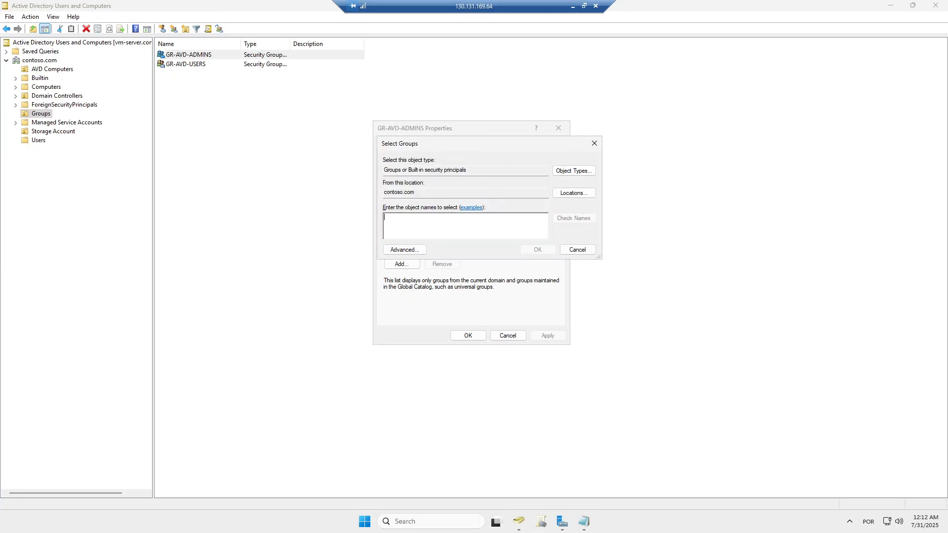
type("domain admins")
left_click(577, 221)
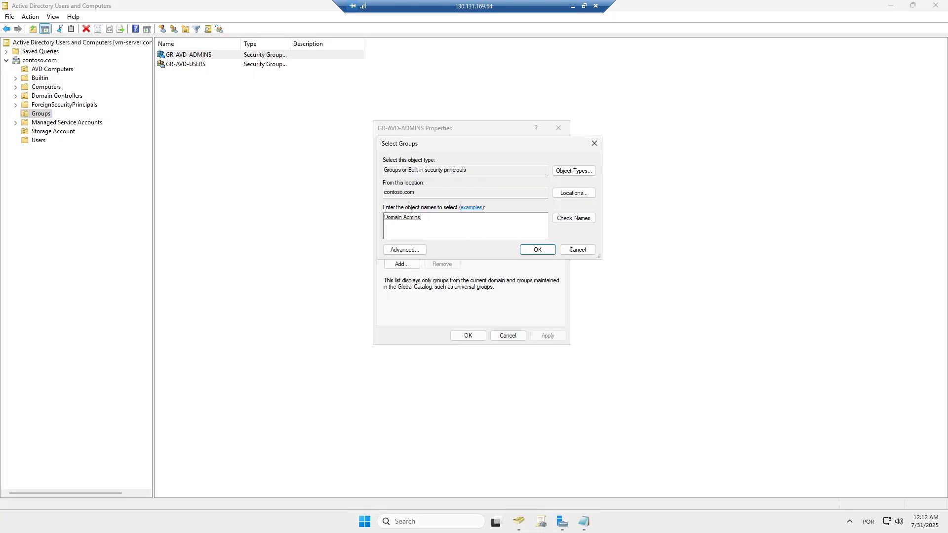
left_click(535, 251)
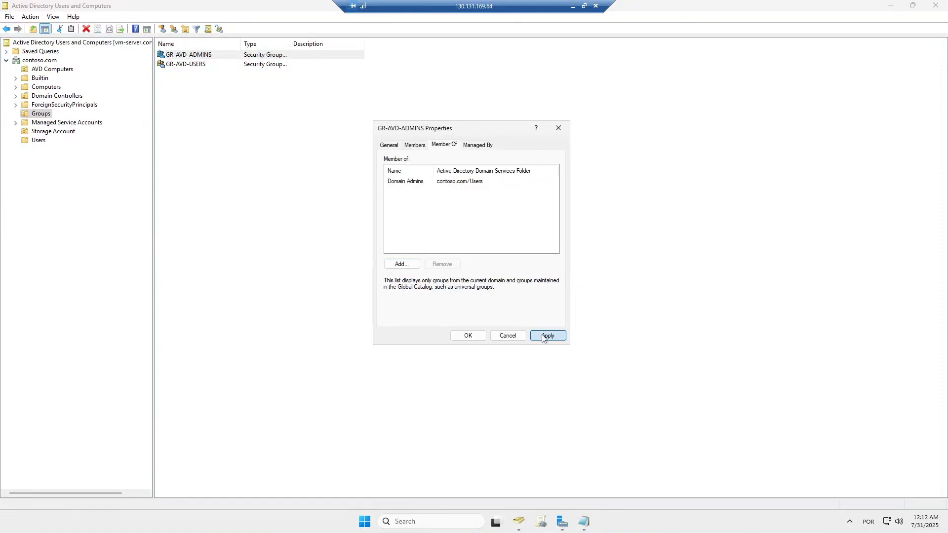
left_click(543, 336)
- Recheck the Members and Member Of lists, then close GR-AVD-ADMINS Properties
left_click(414, 148)
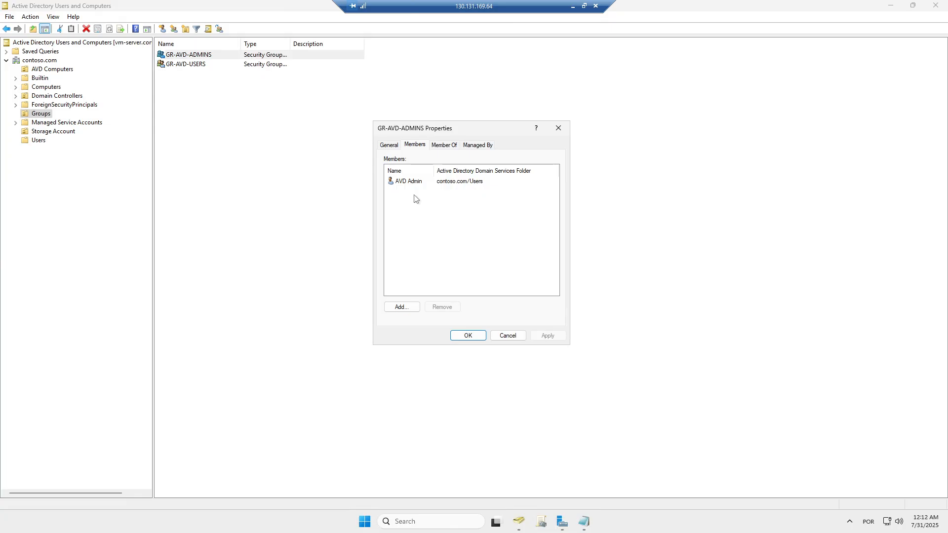
left_click(443, 146)
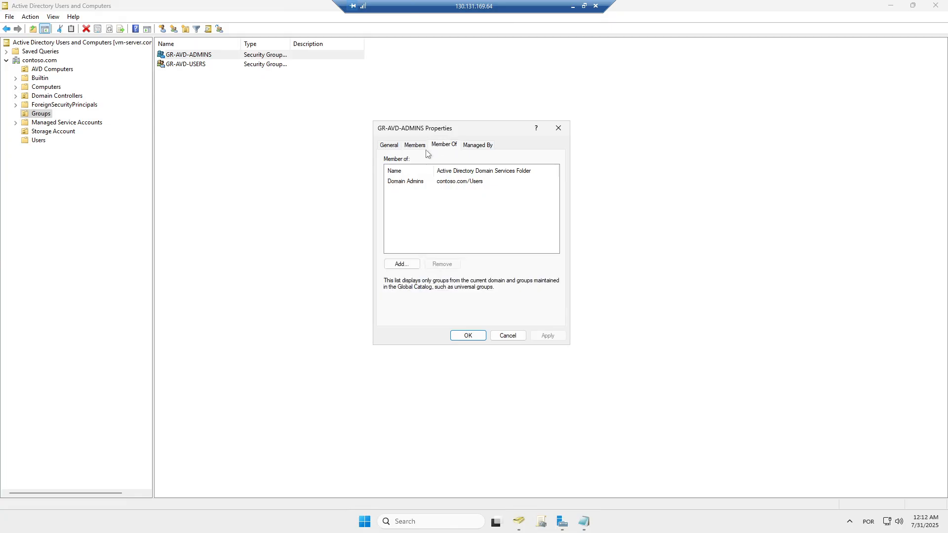
left_click(414, 145)
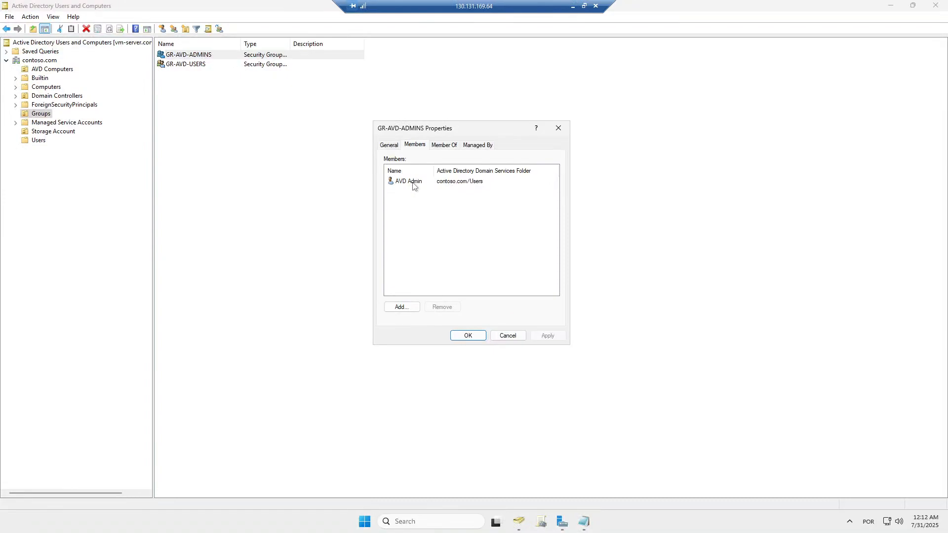
left_click(467, 336)
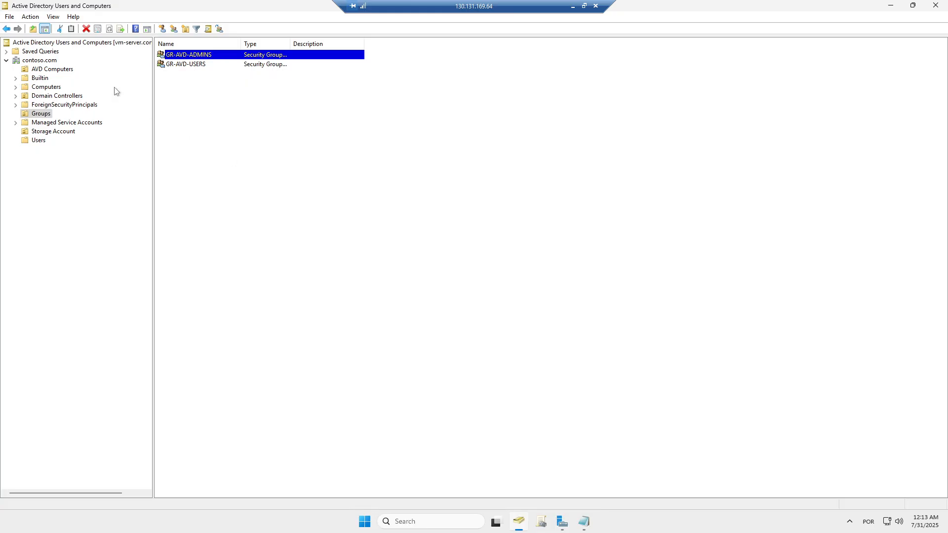
- Browse the AVD Computers OU, then the empty Storage Account folder
left_click(55, 70)
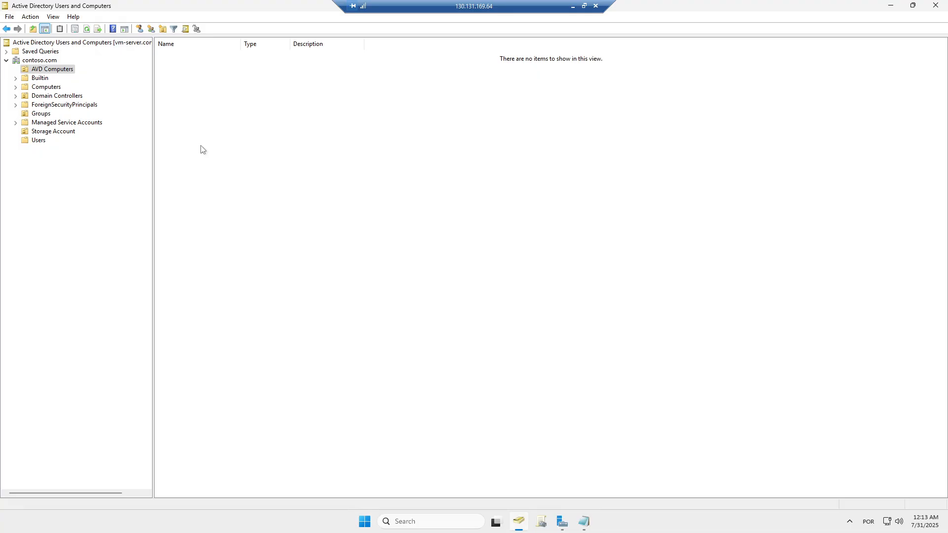
left_click(54, 133)
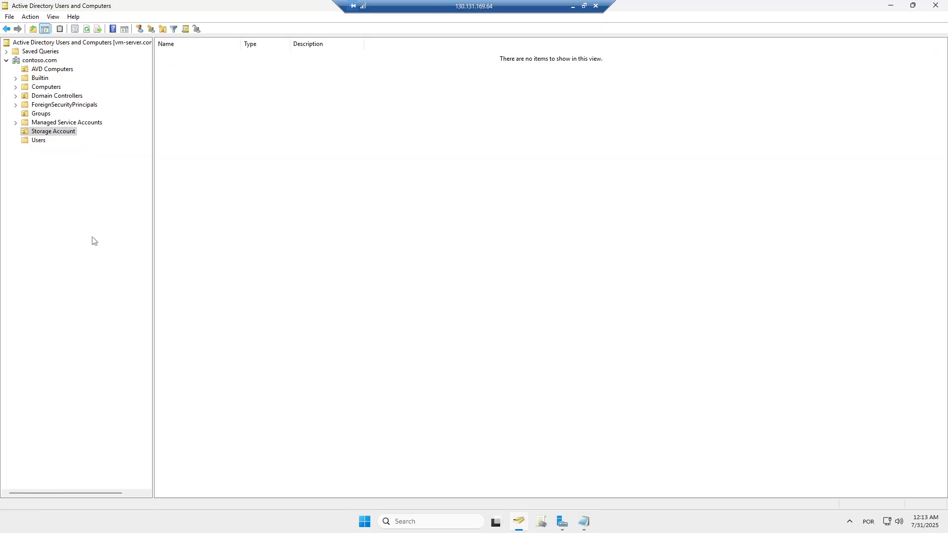
- Show the contoso.com Users container and select the AVD Admin account
left_click(39, 142)
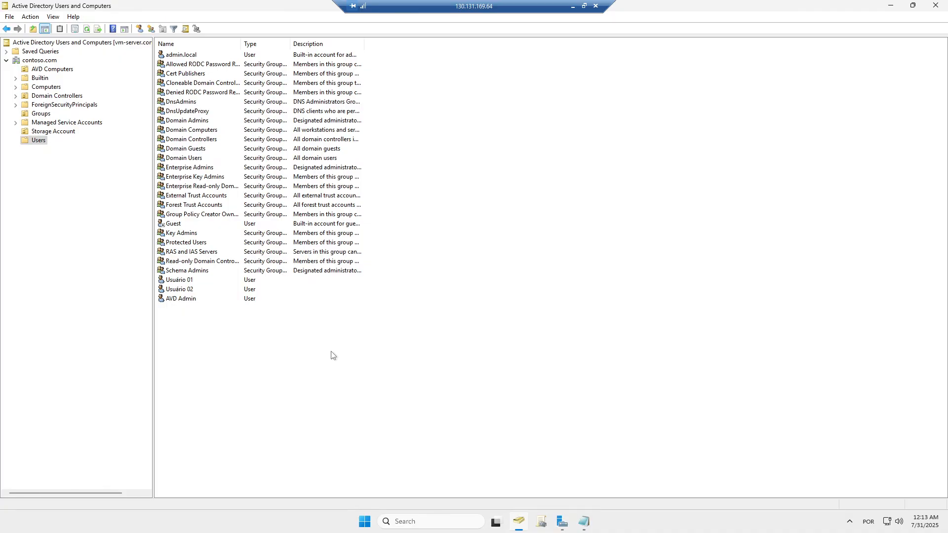
left_click(179, 300)
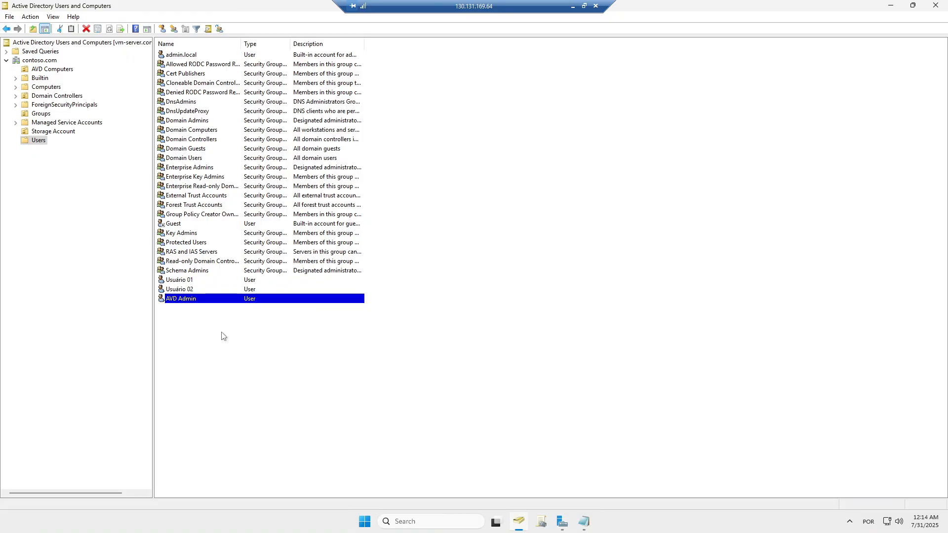
- Start a new user with first name AD, last name SYNC, and logon name ad.sync
left_click(163, 29)
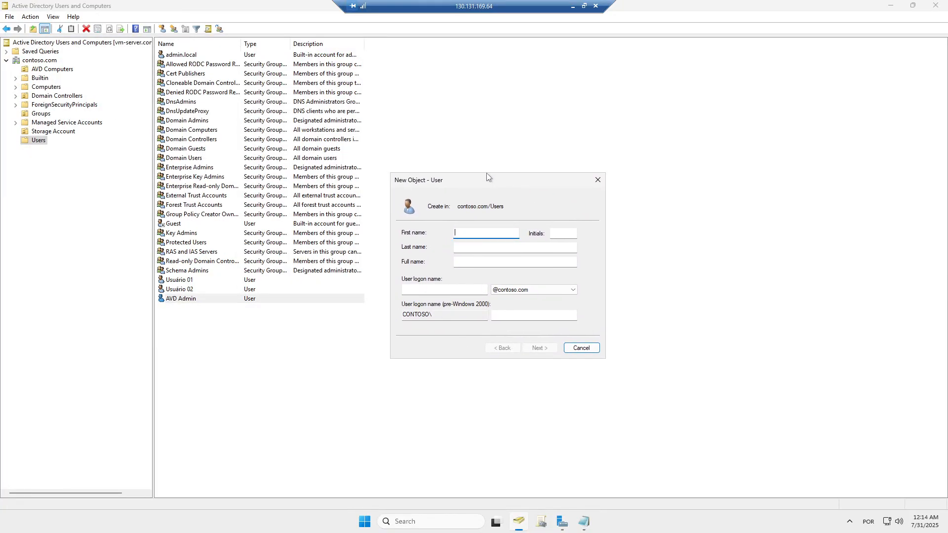
type("AD")
key("Tab")
key("Tab")
type("SYNC")
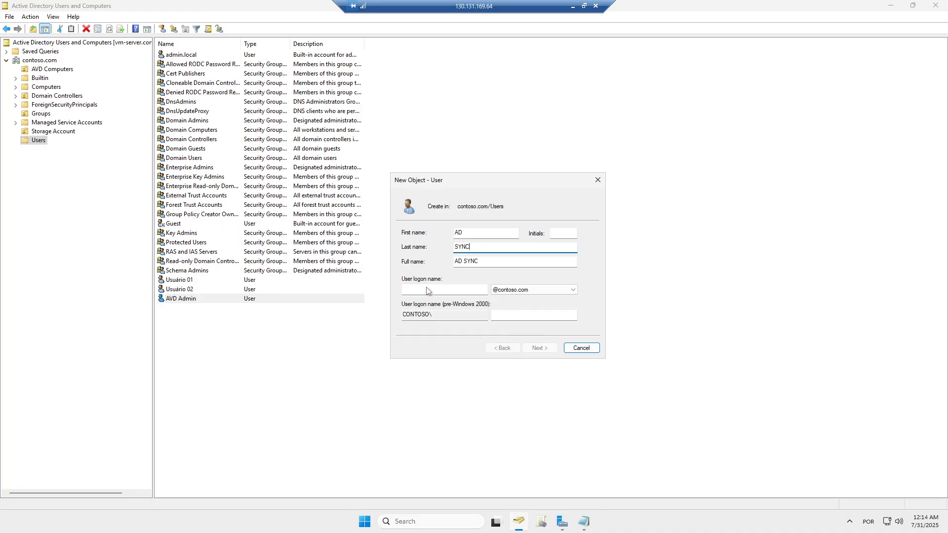
left_click(403, 289)
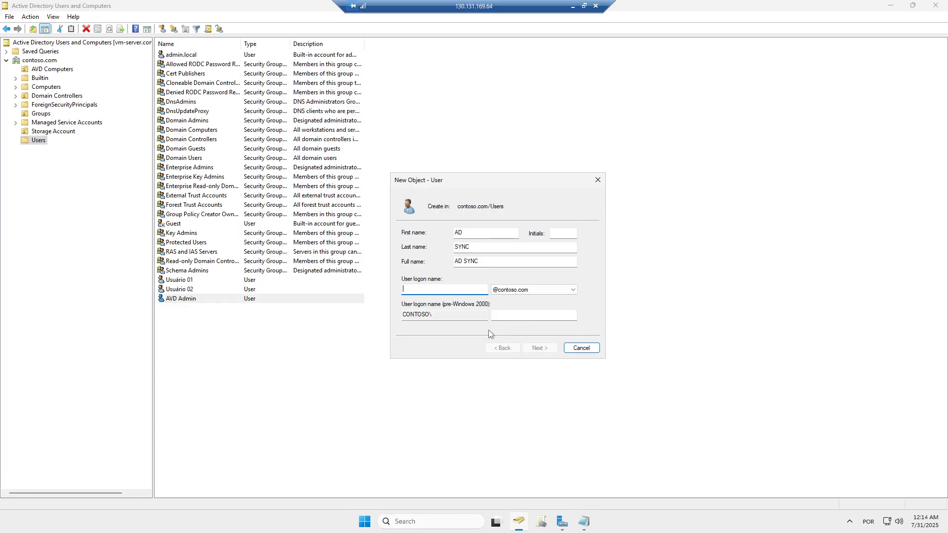
type("ad.sync")
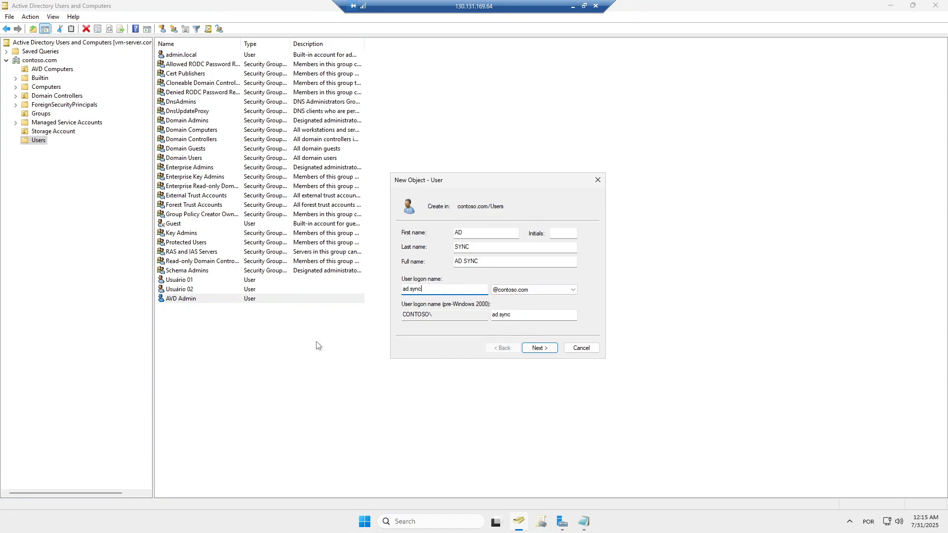
- Give AD SYNC a password that never expires, without a forced change, and finish
left_click(540, 350)
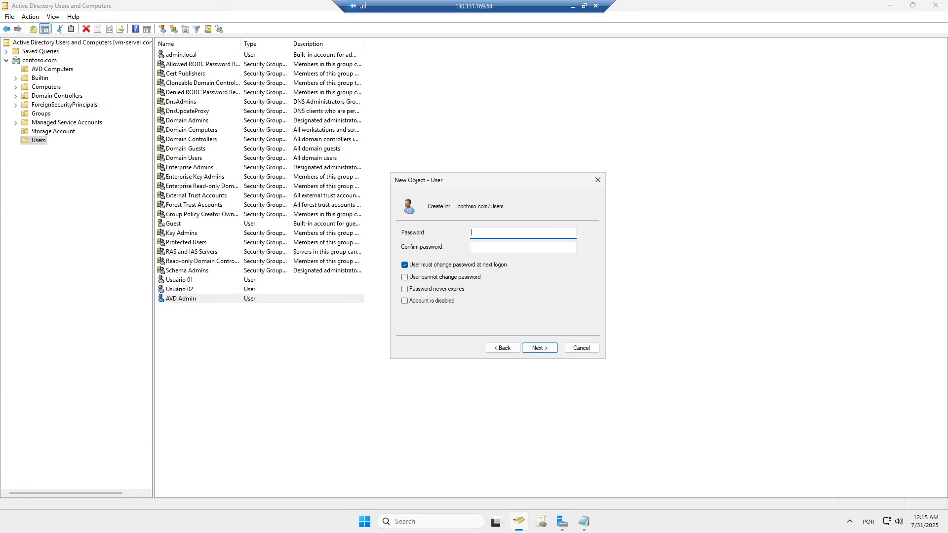
type("••••••••••••••")
key("Tab")
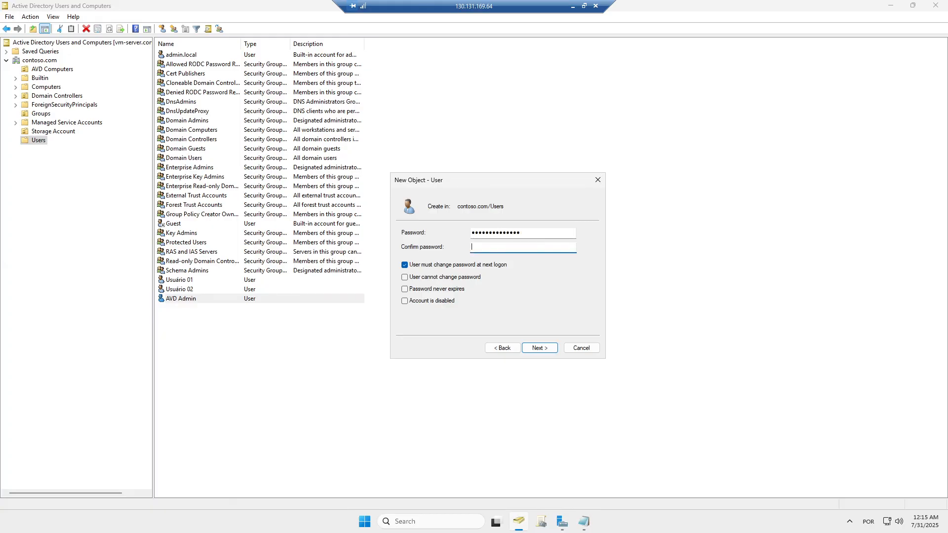
type("••••••••••••••")
left_click(412, 265)
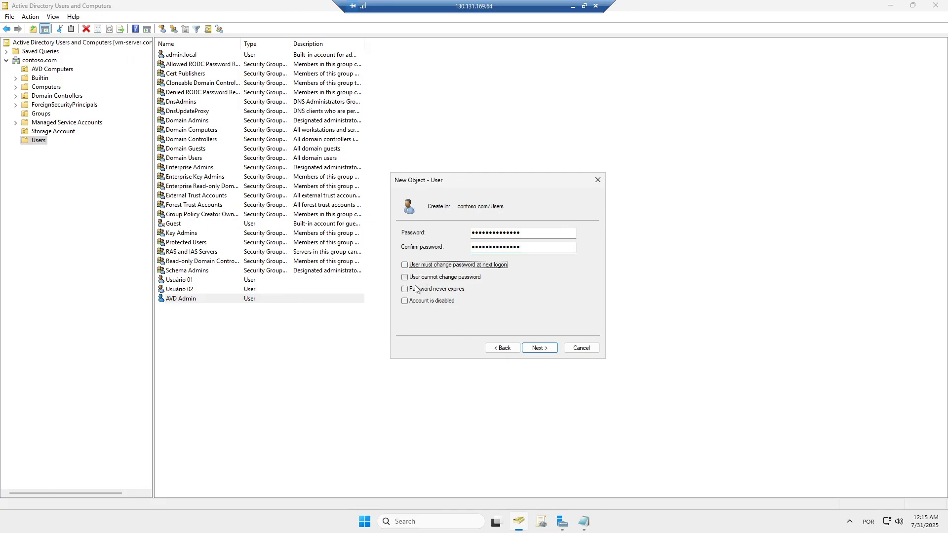
left_click(416, 289)
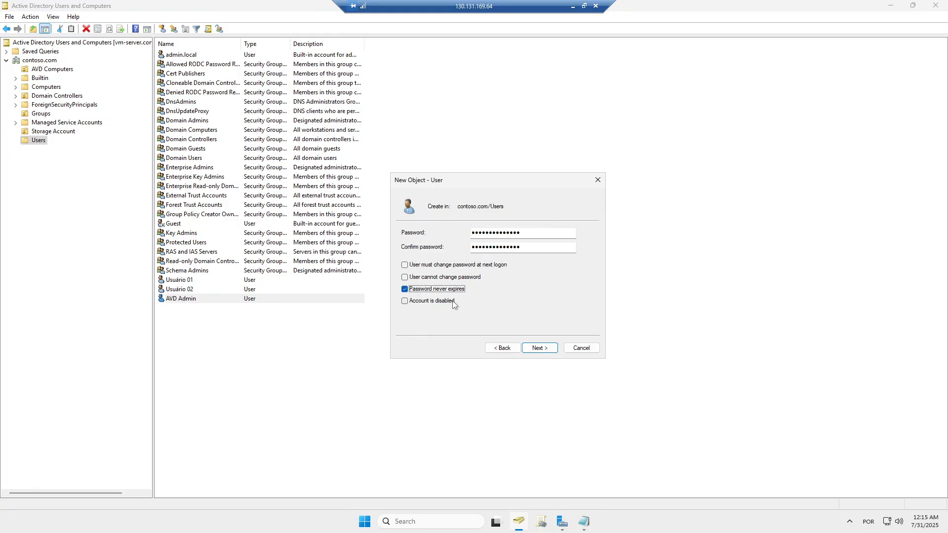
left_click(543, 349)
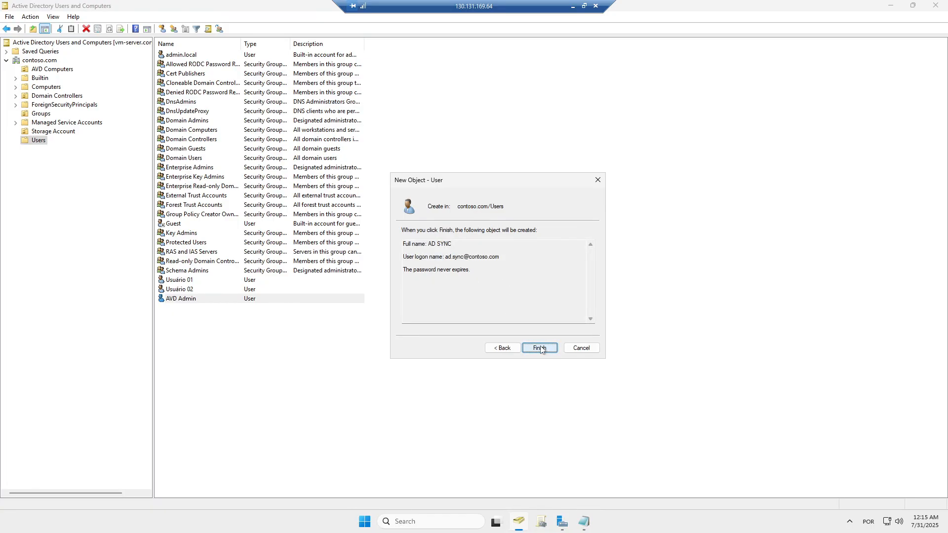
left_click(536, 349)
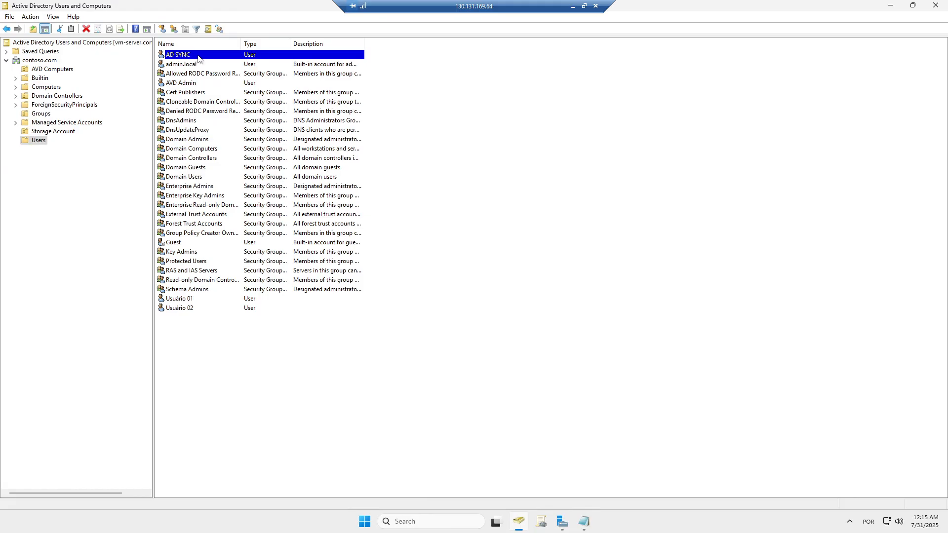
- Open AD SYNC's Properties to the Member Of tab
double_click(198, 58)
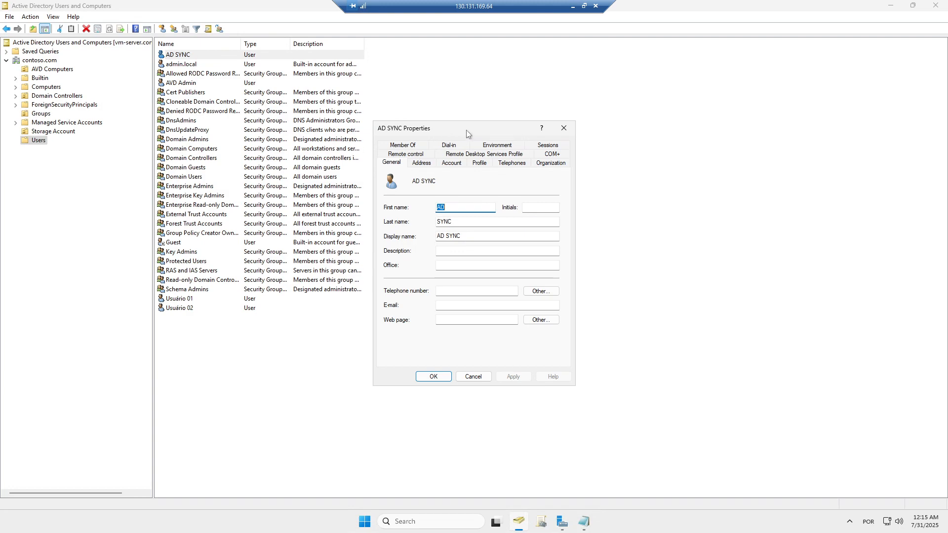
left_click(409, 146)
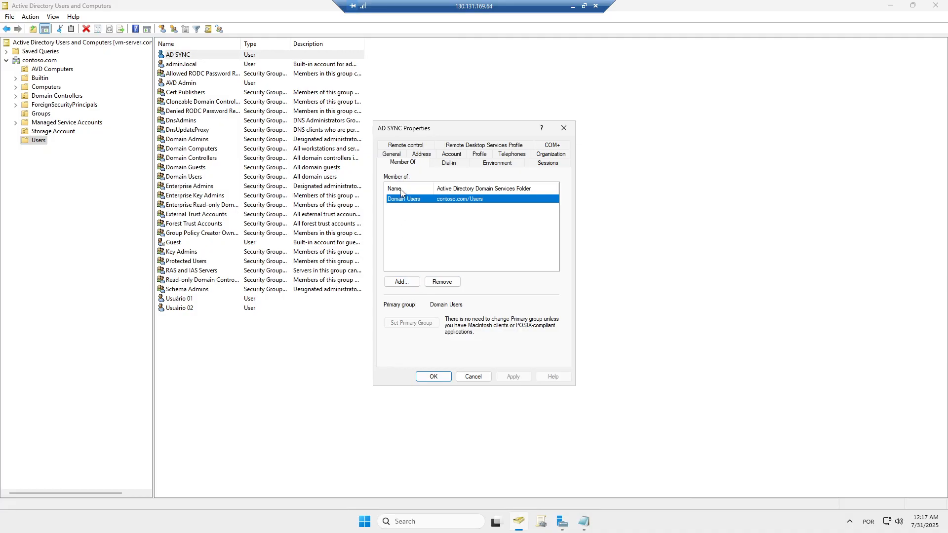
- Add the Enterprise Admins group to AD SYNC's memberships
left_click(401, 283)
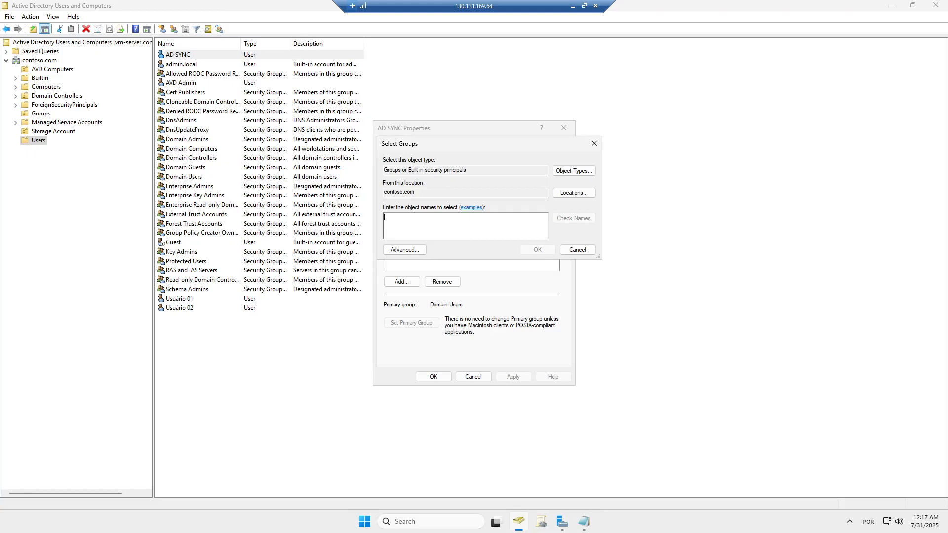
type("Enterpruse")
type("ise admins")
key("shift+Left")
key("shift+Left")
key("shift+Left")
key("shift+Left")
key("shift+Left")
key("shift+Left")
key("shift+Left")
key("shift+Left")
key("shift+Left")
key("shift+Left")
key("shift+Left")
key("shift+Left")
key("shift+Left")
key("shift+Left")
key("shift+Left")
key("shift+Left")
key("shift+Left")
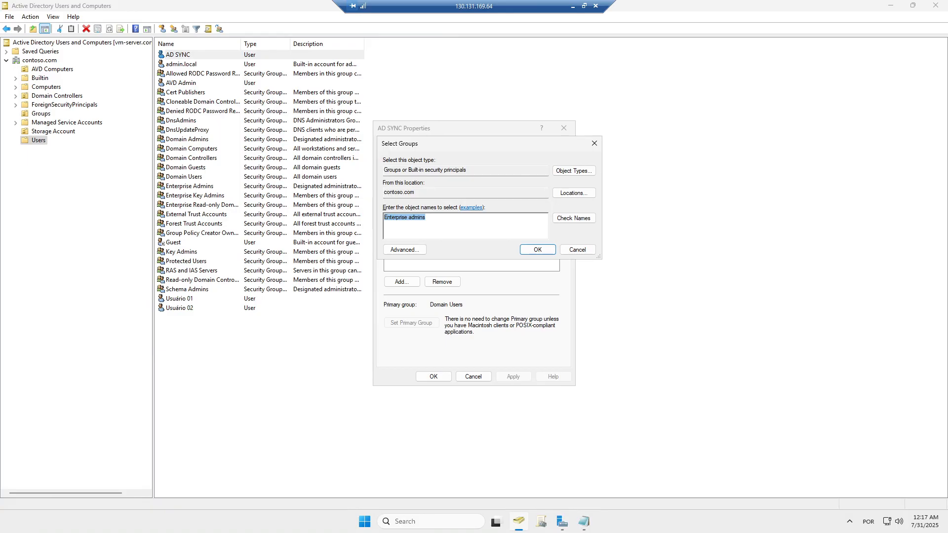
left_click(574, 219)
left_click(542, 252)
- Add Domain Admins as well, then apply and close AD SYNC's Properties
left_click(409, 284)
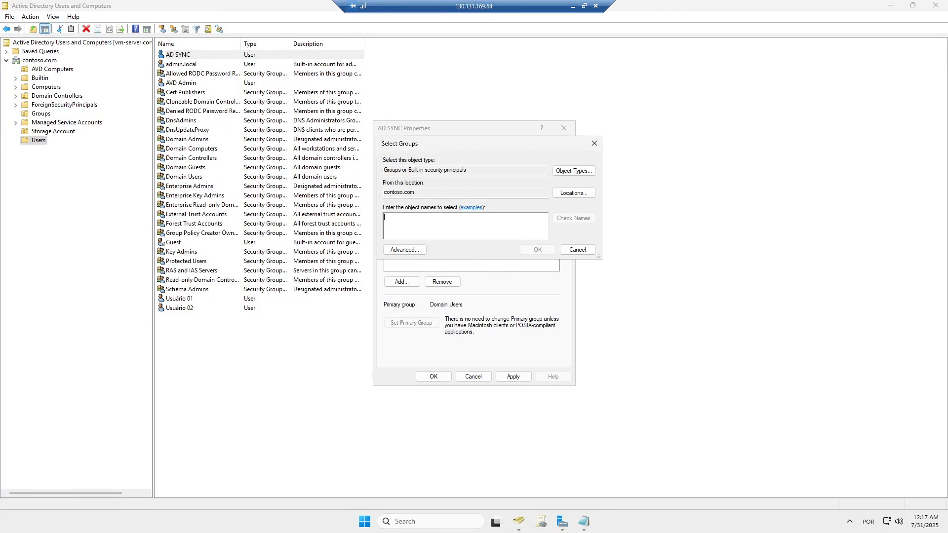
type("domainsadmins")
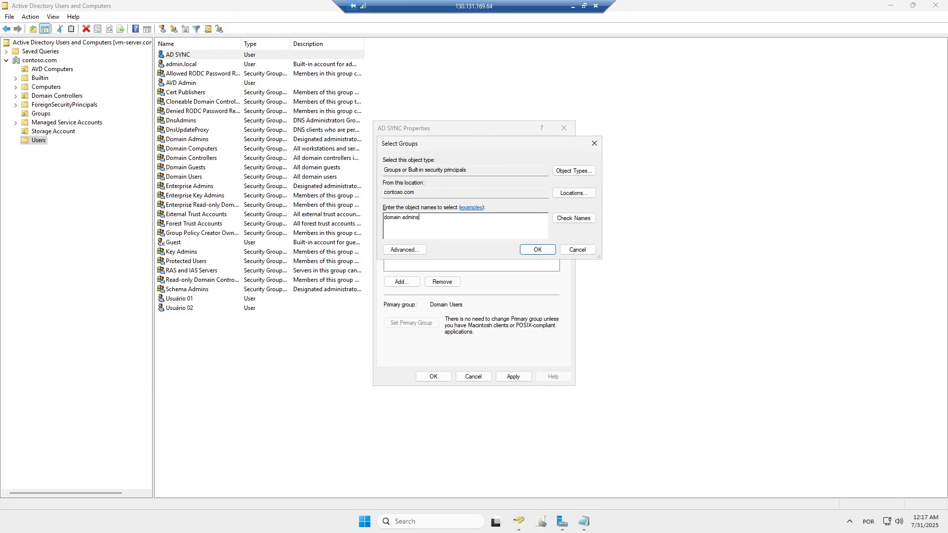
left_click(578, 219)
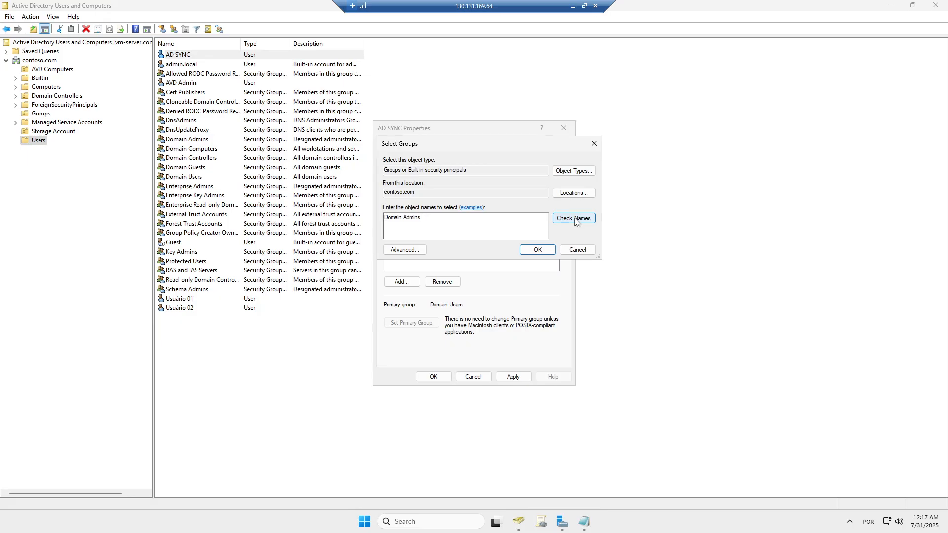
left_click(542, 252)
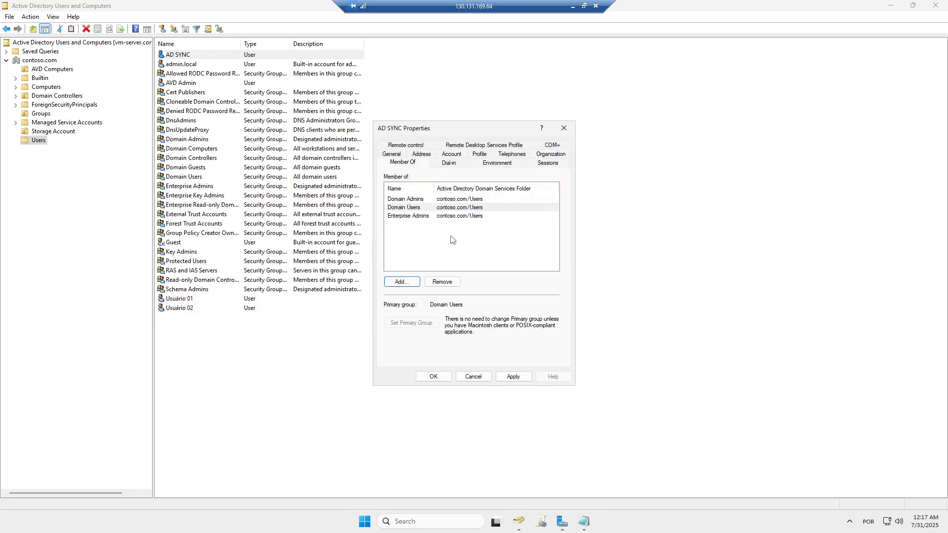
left_click(514, 377)
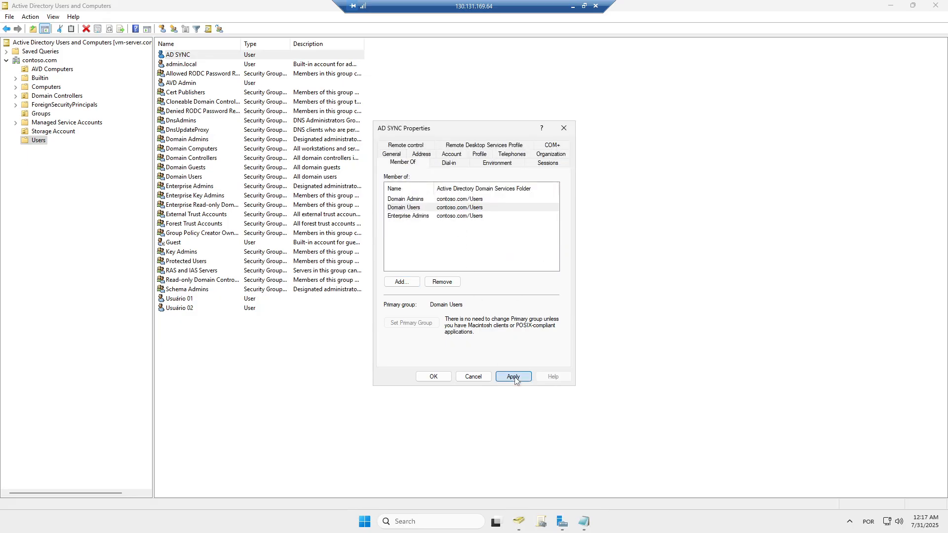
left_click(434, 377)
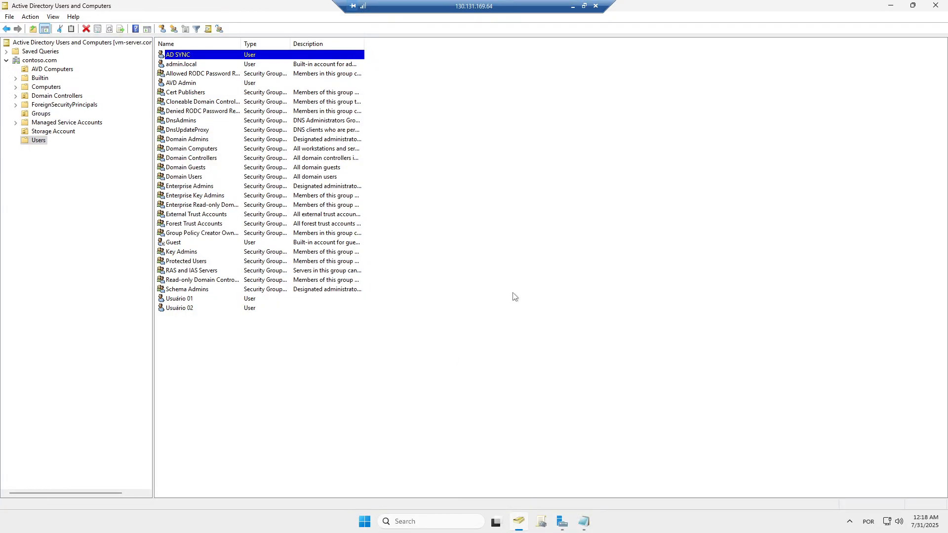
- Minimize the remote server session and return to the Azure portal Home page
left_click(573, 7)
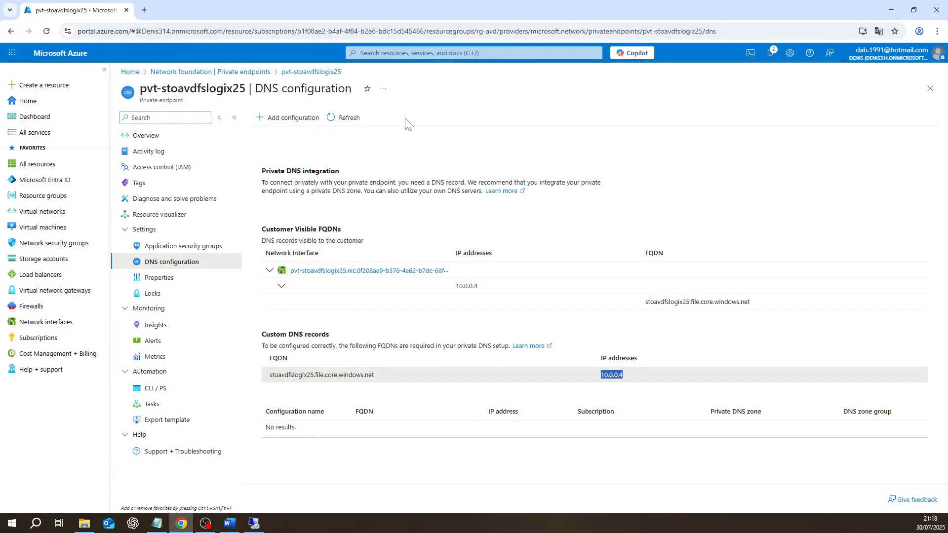
left_click(34, 103)
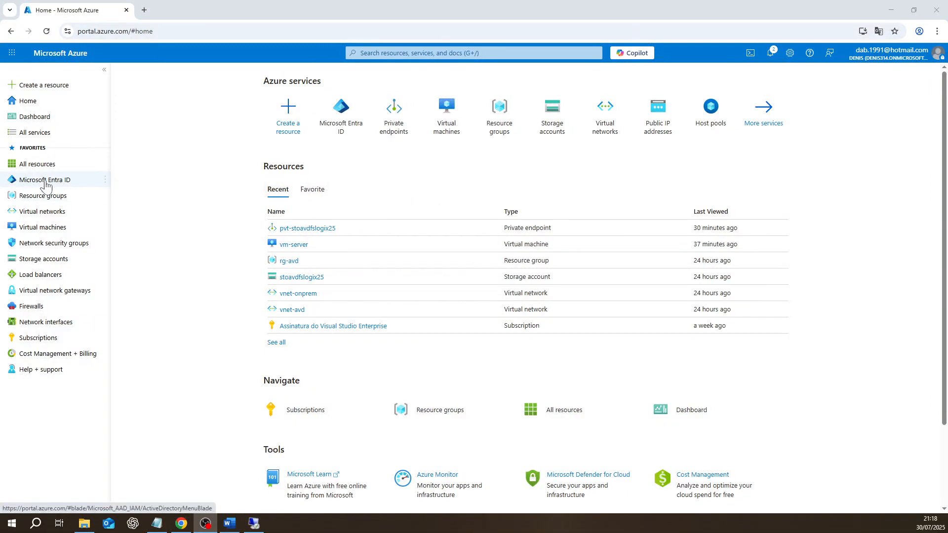
mouse_move(45, 184)
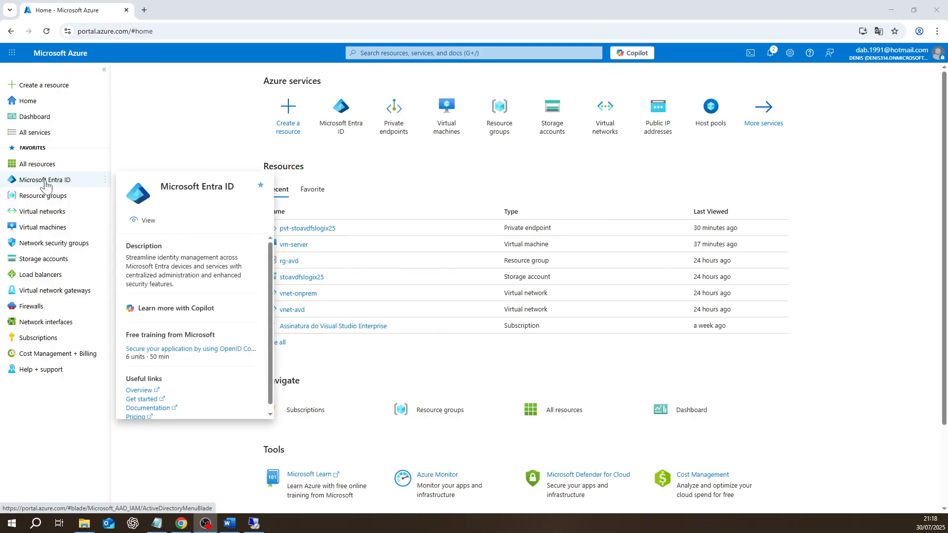
- Open Microsoft Entra ID and its All users list
left_click(45, 184)
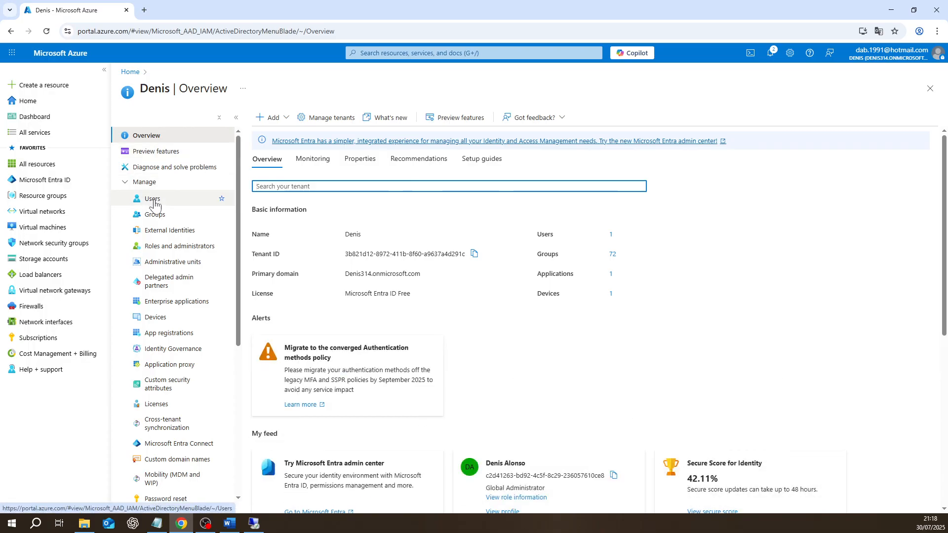
left_click(153, 199)
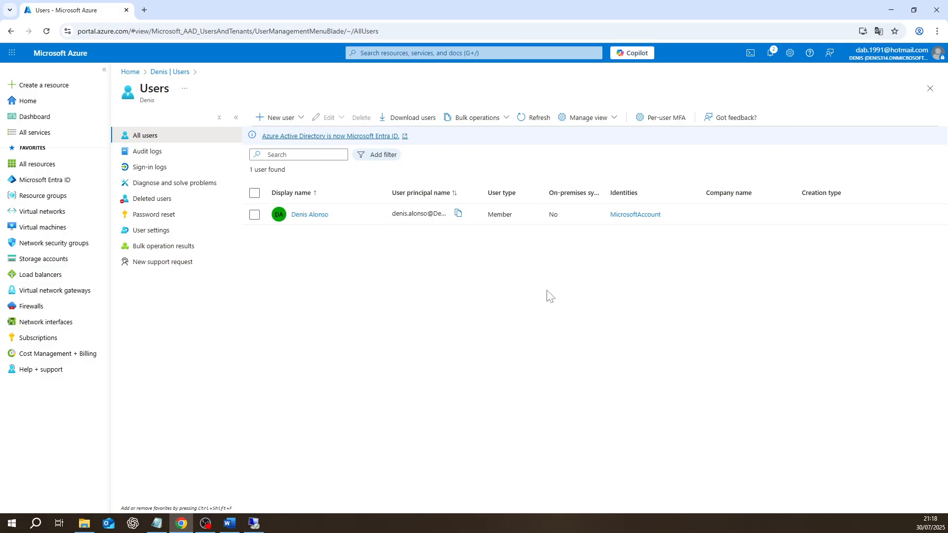
- Choose Create new user from the New user options
left_click(282, 124)
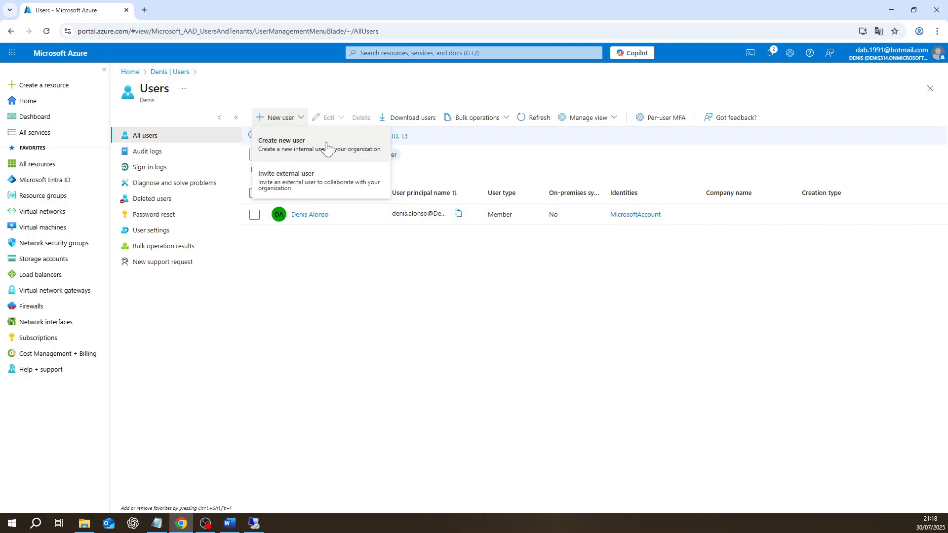
left_click(326, 148)
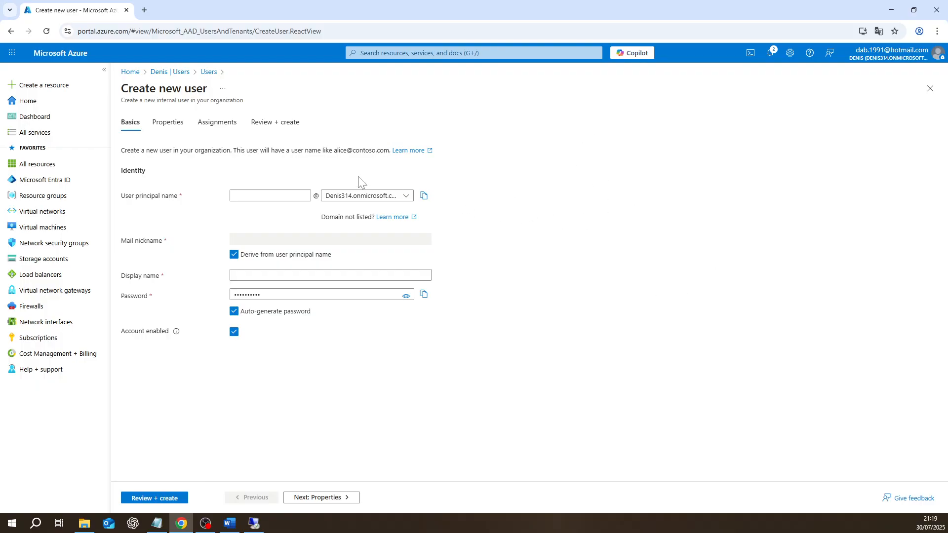
- Enter principal name entraid.sync and display name Entra ID SYNC
left_click(298, 195)
type("entraid")
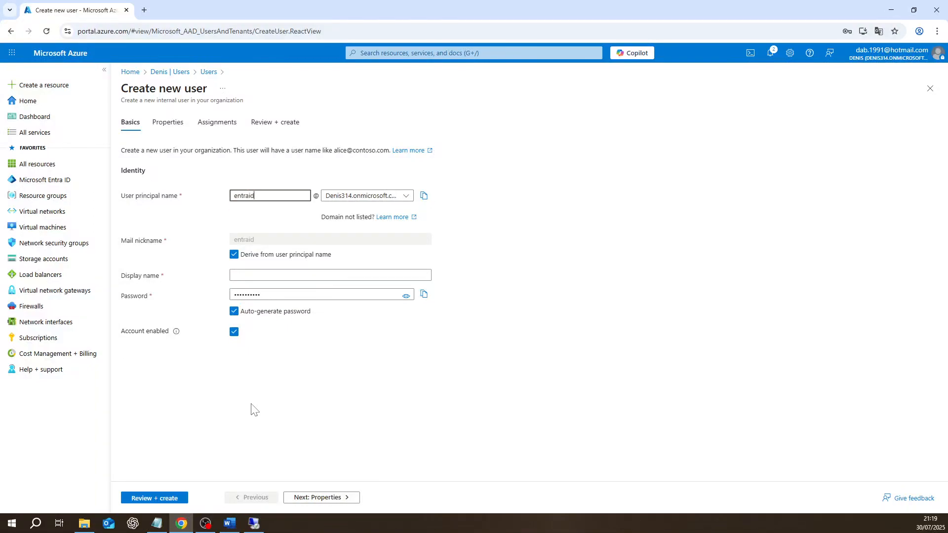
type(".sync")
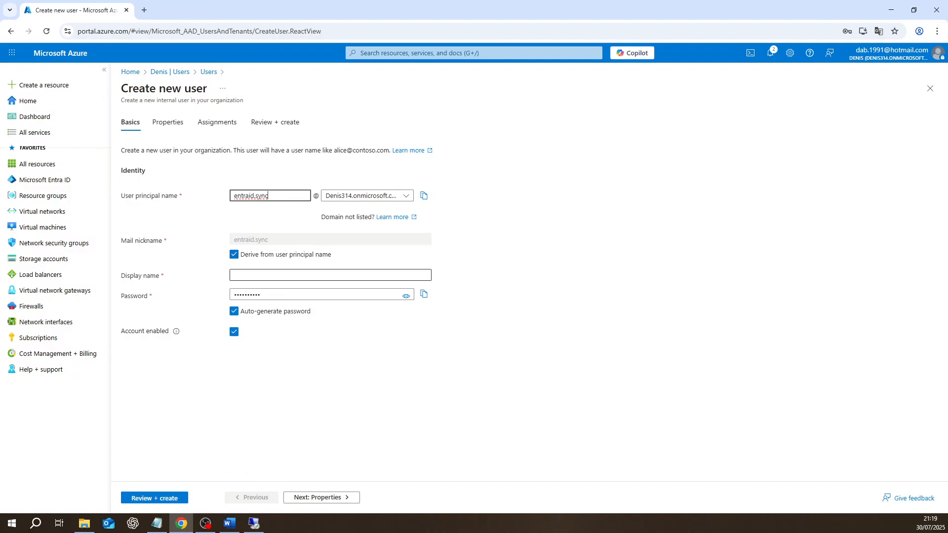
left_click(305, 275)
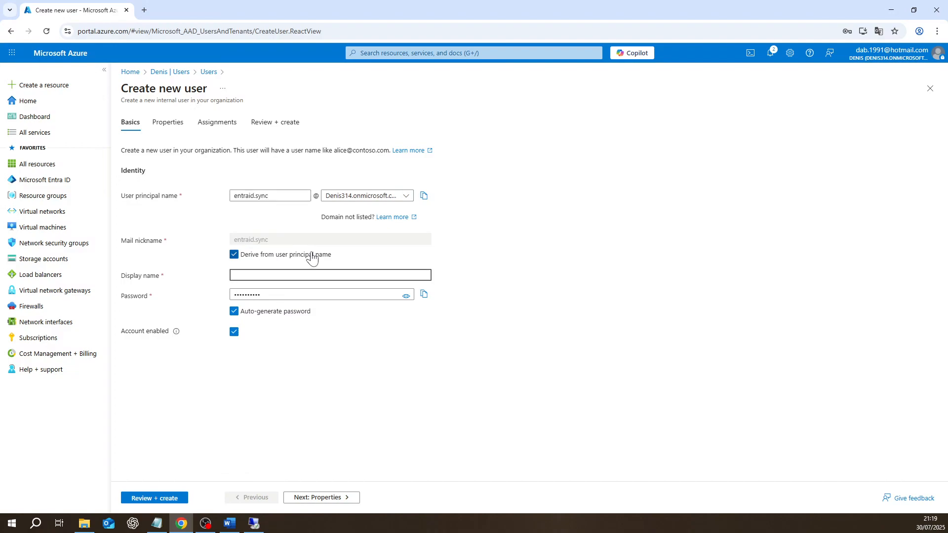
type("Entra ID SYNC")
- Copy the principal name and the generated password into Notepad
key("alt+Tab")
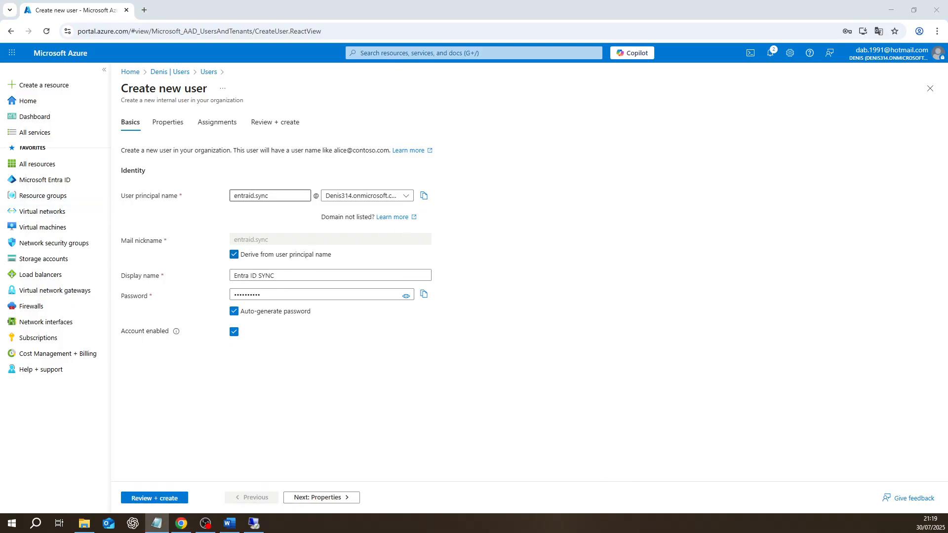
left_click(423, 195)
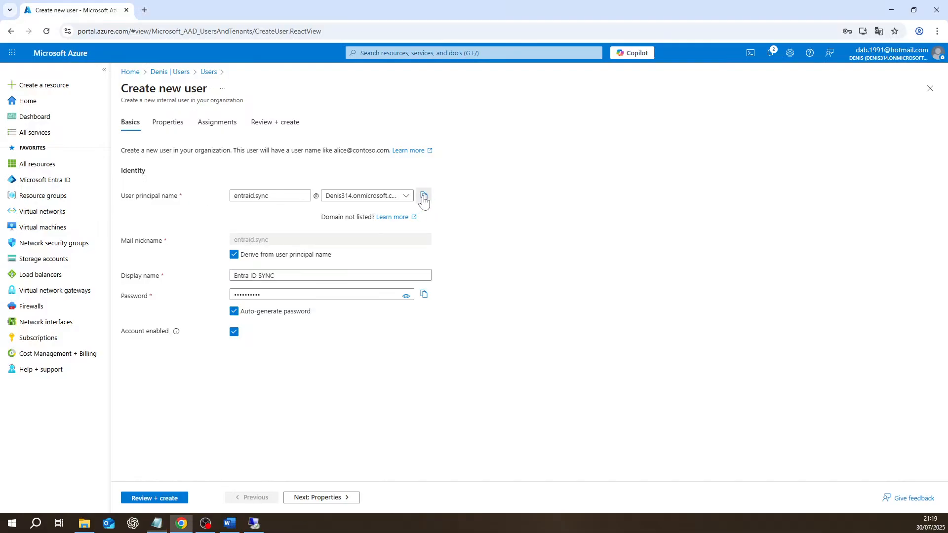
key("alt+Tab")
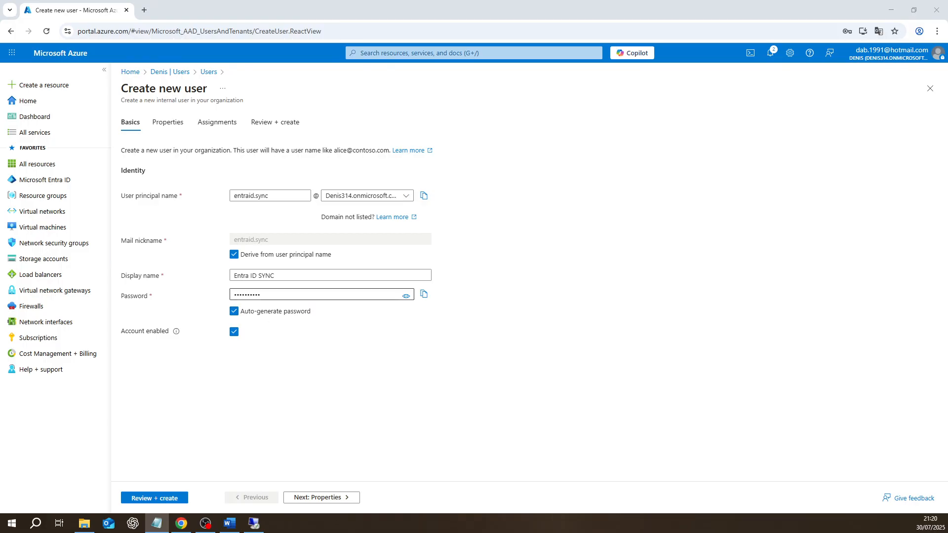
left_click(424, 295)
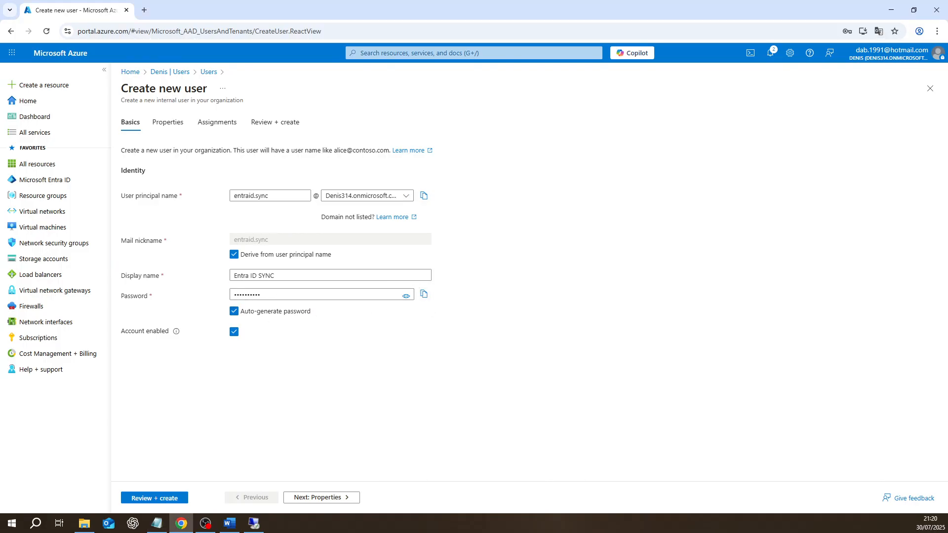
key("alt+Tab")
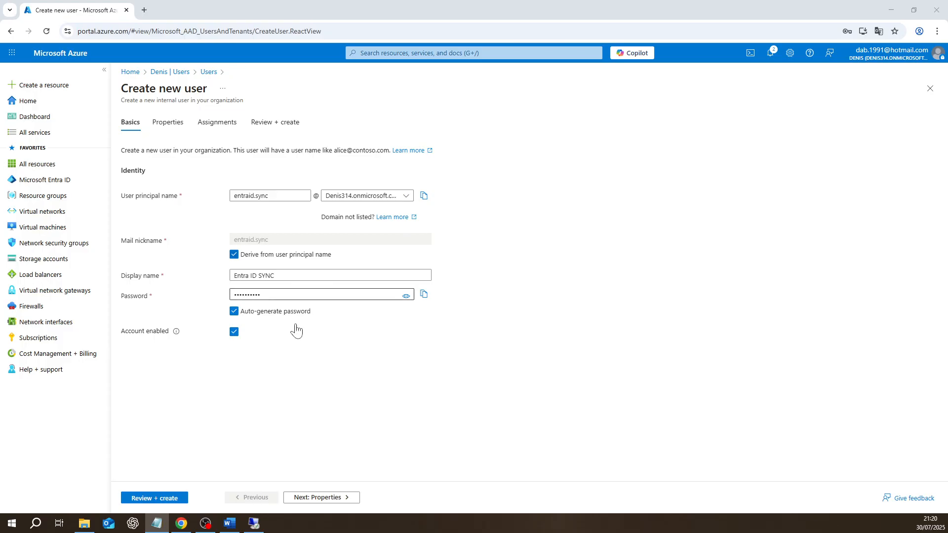
- On the Properties step, choose Brazil as the usage location
left_click(326, 497)
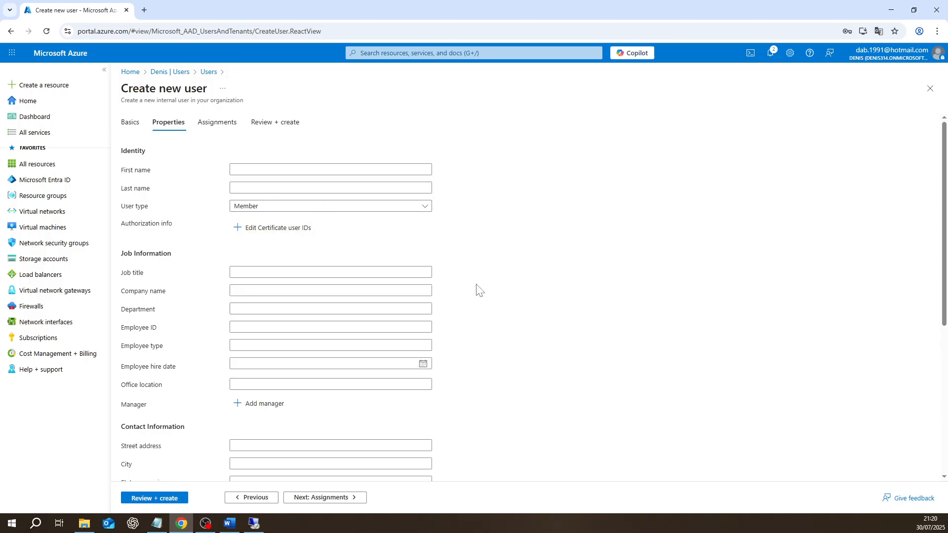
scroll(360, 286, "down", 1)
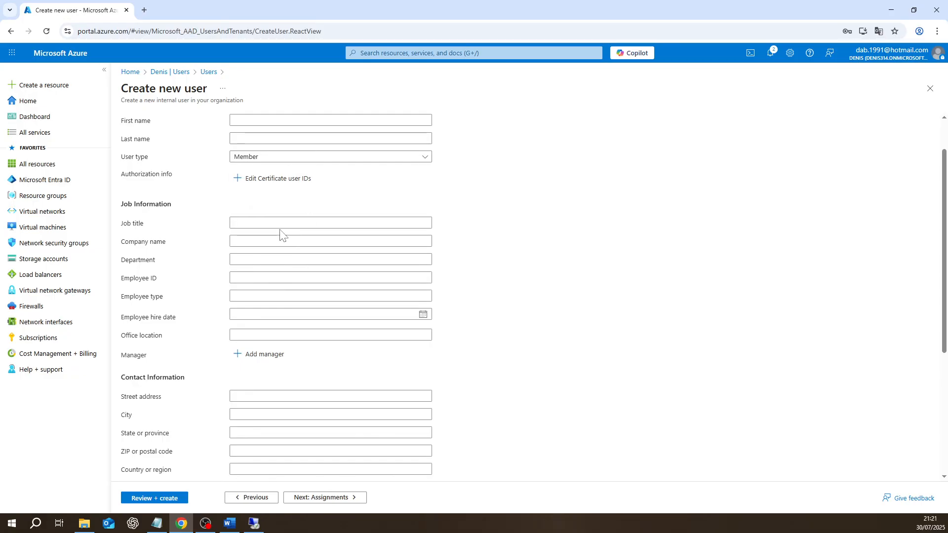
scroll(368, 290, "down", 4)
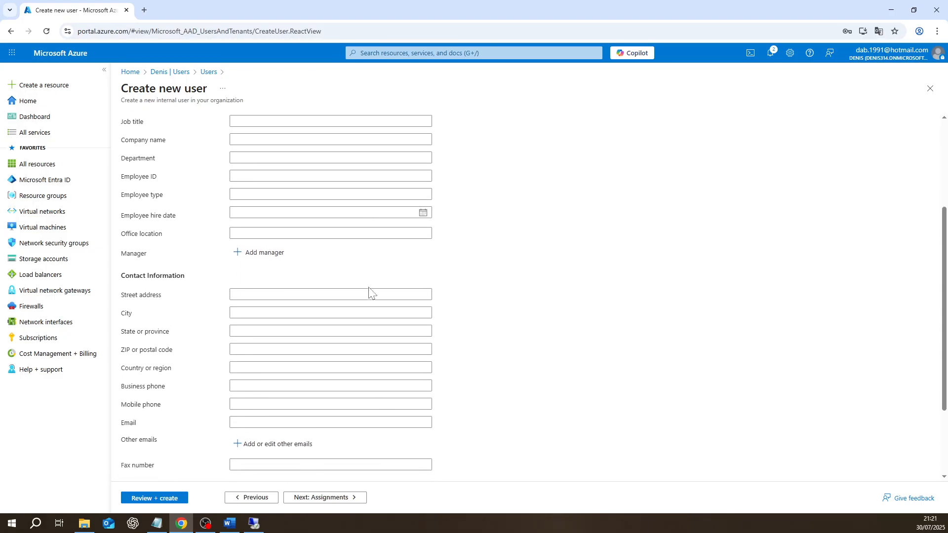
scroll(368, 291, "down", 1)
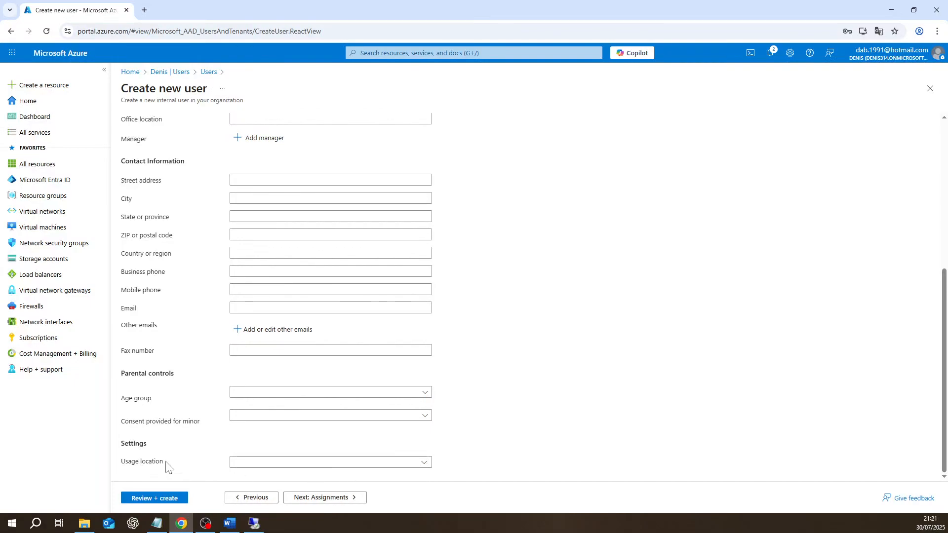
left_click(423, 463)
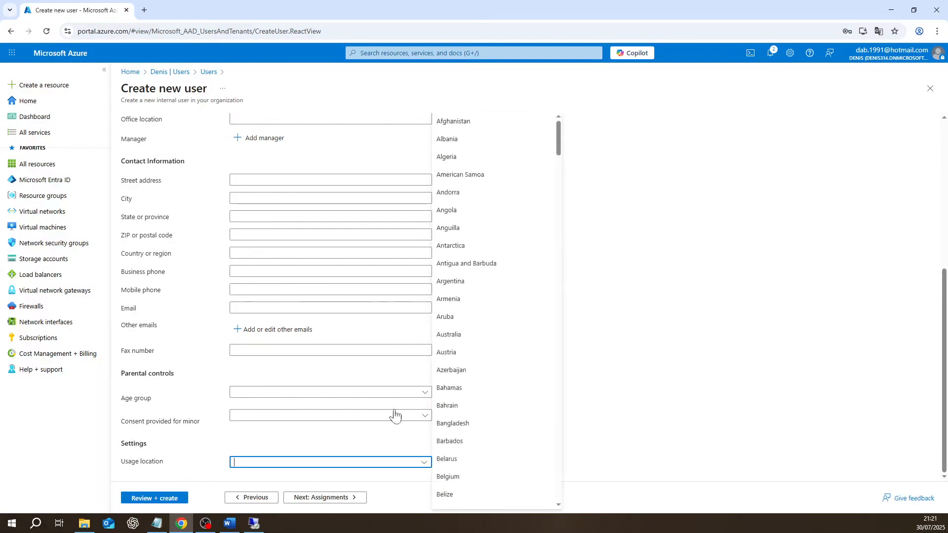
scroll(451, 482, "down", 4)
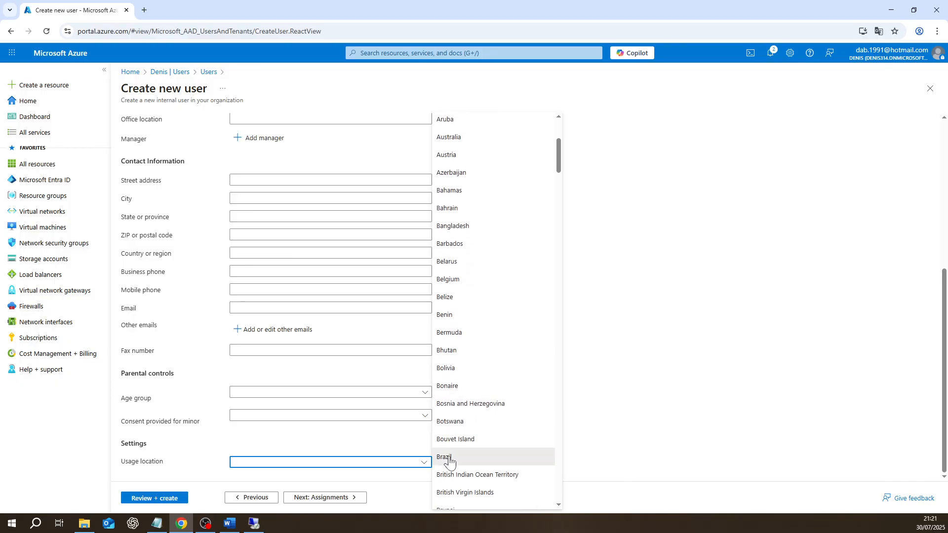
left_click(448, 458)
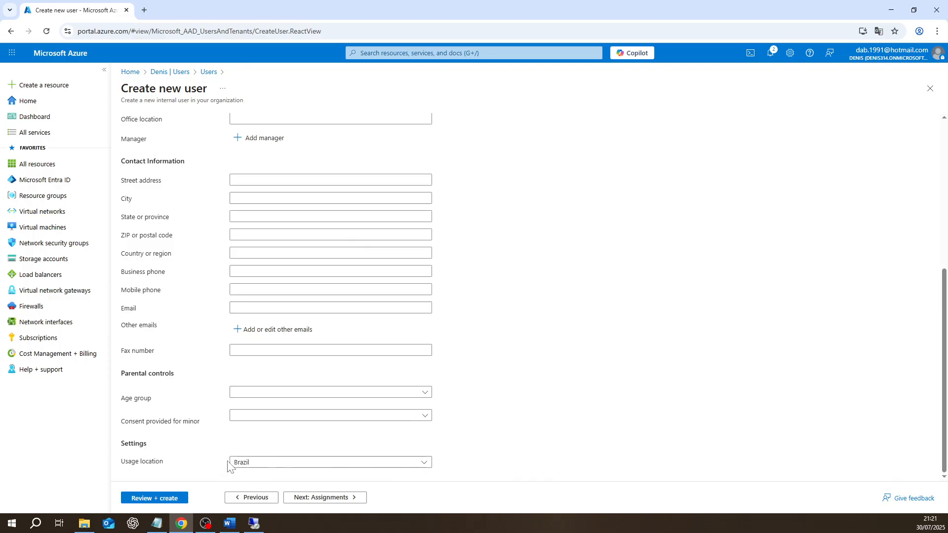
scroll(334, 408, "up", 2)
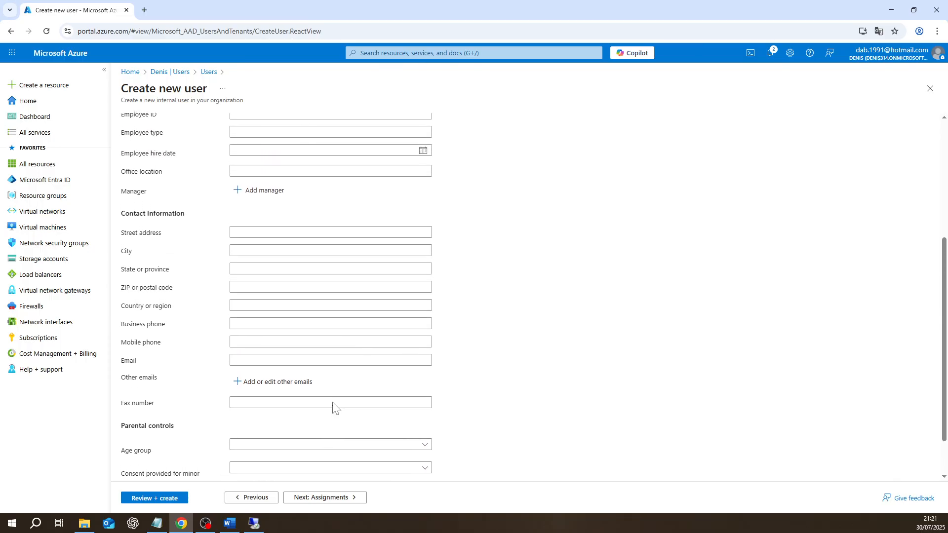
scroll(334, 408, "down", 2)
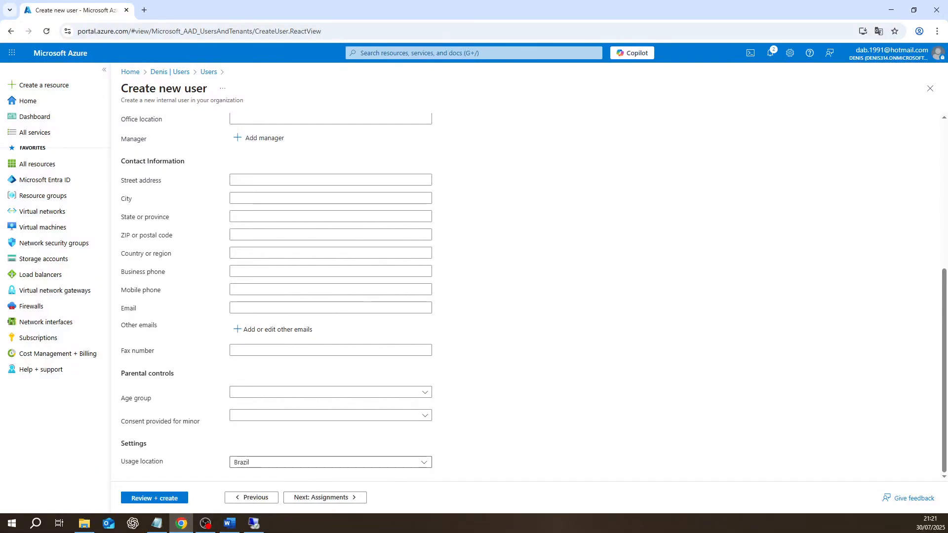
scroll(292, 442, "up", 1)
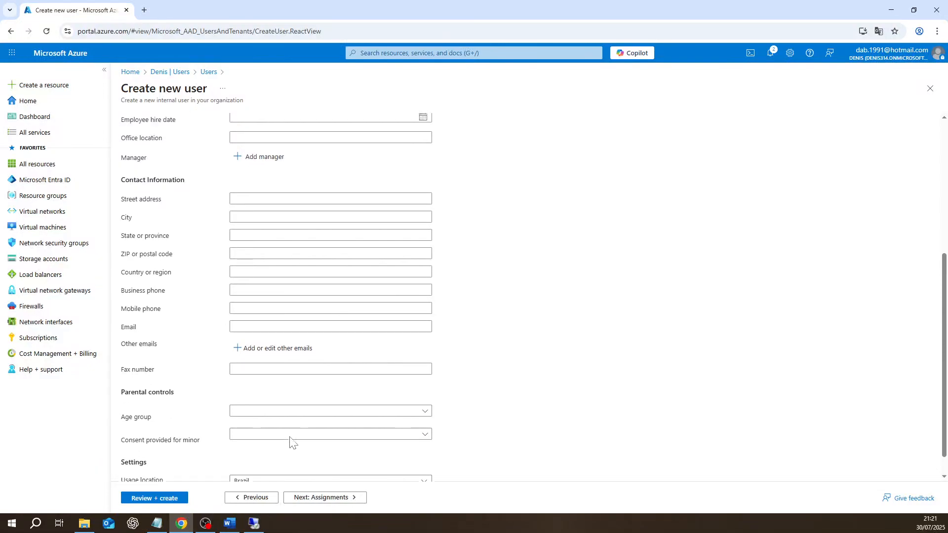
scroll(290, 441, "up", 5)
scroll(286, 441, "down", 5)
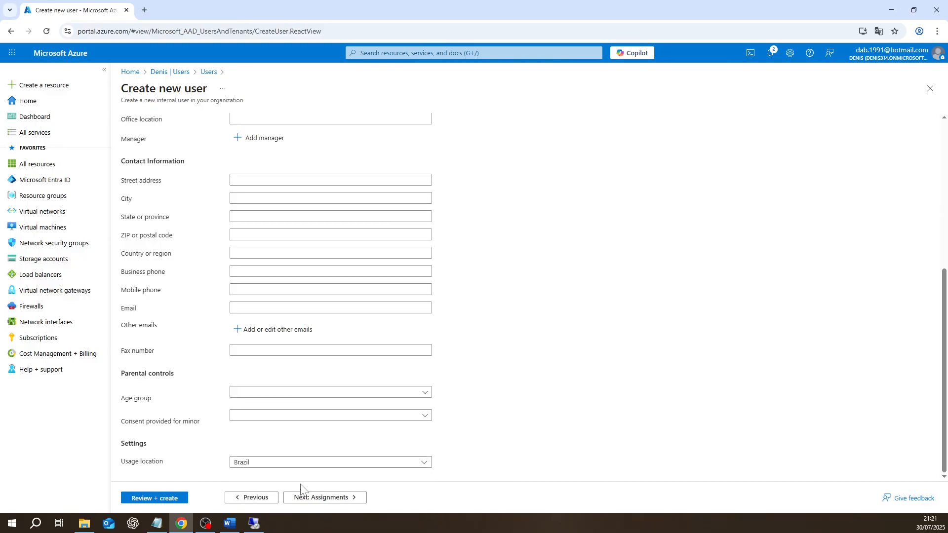
- Go to the Assignments step and bring up the Directory roles list
left_click(322, 498)
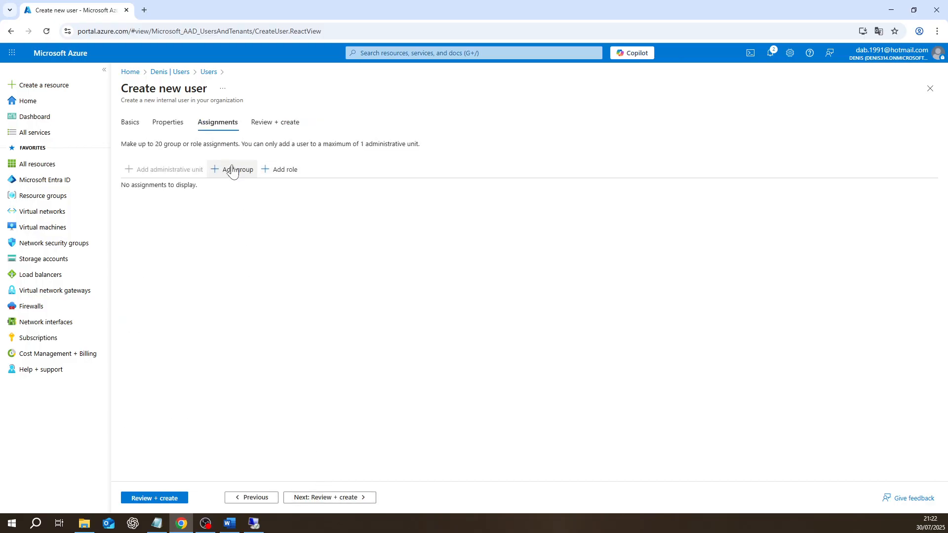
left_click(282, 170)
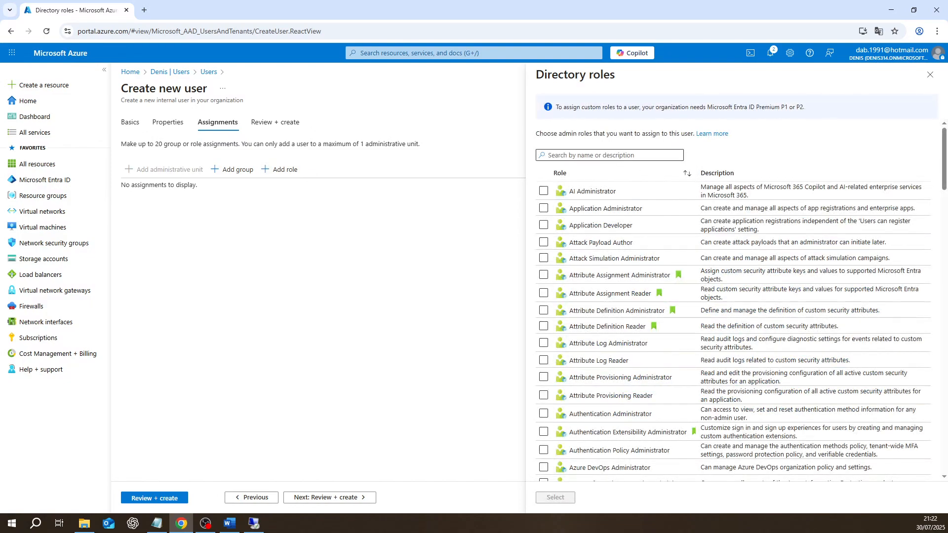
- Find the Global Administrator directory role by searching 'global admin' and select it for the new user
type("global ad")
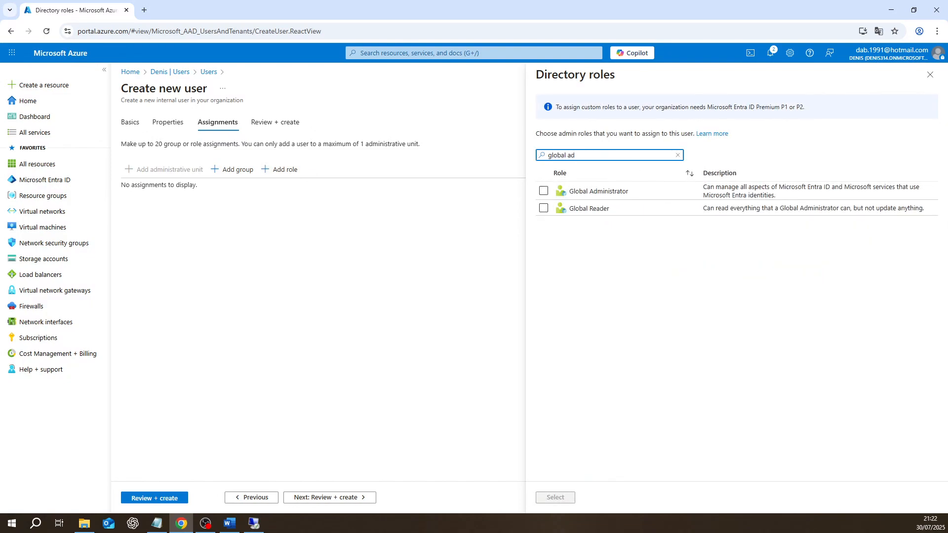
type("min")
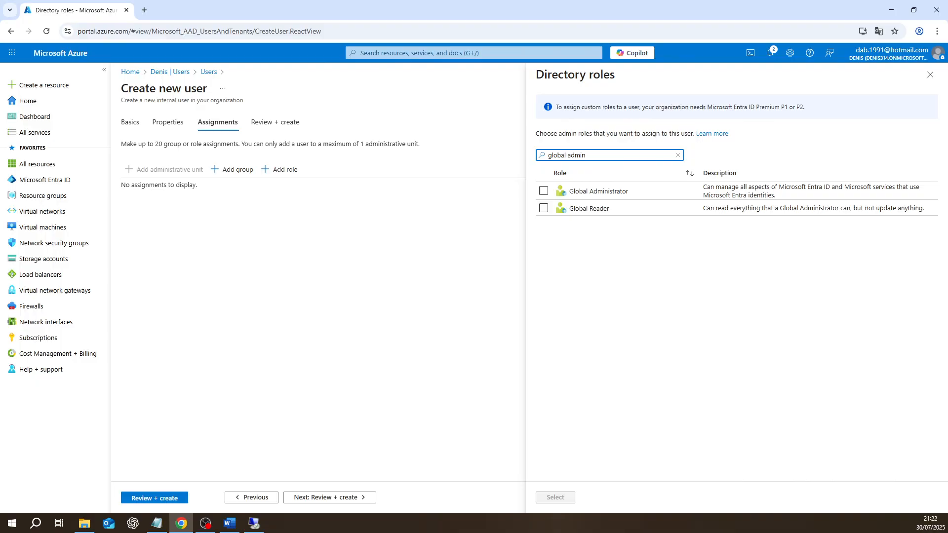
left_click(543, 192)
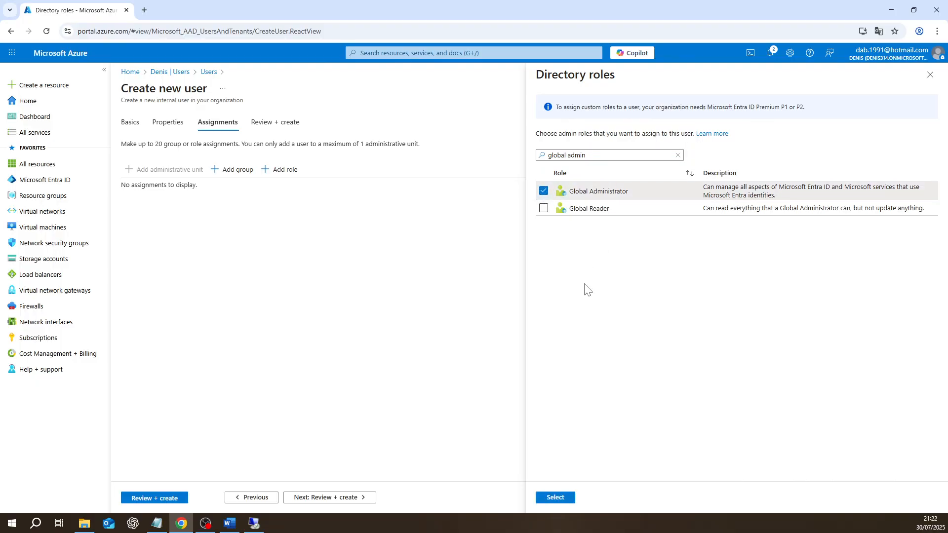
left_click(554, 499)
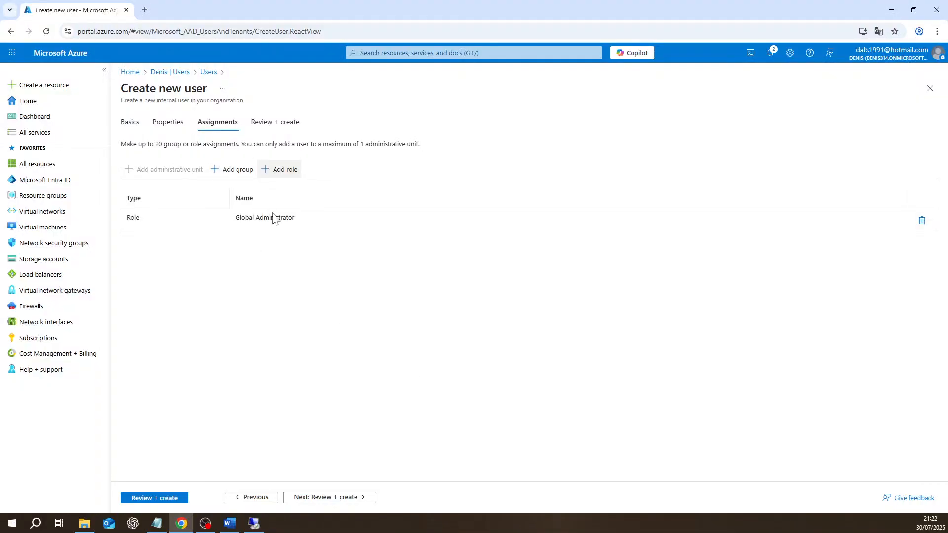
- Highlight the Global Administrator role name in the new user's assignment list
left_click_drag(295, 221, 235, 217)
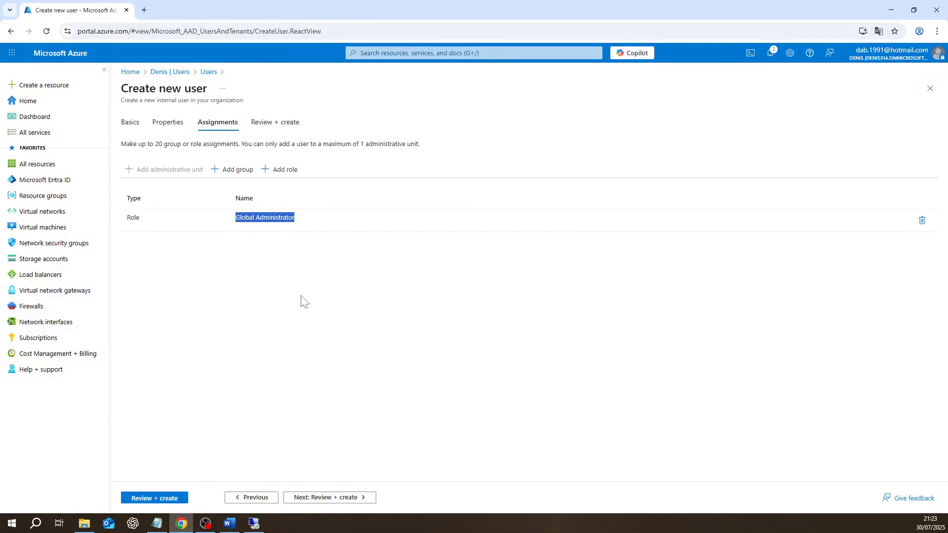
- Review and create the Entra ID SYNC user, then refresh All users to show 2 users
left_click(321, 498)
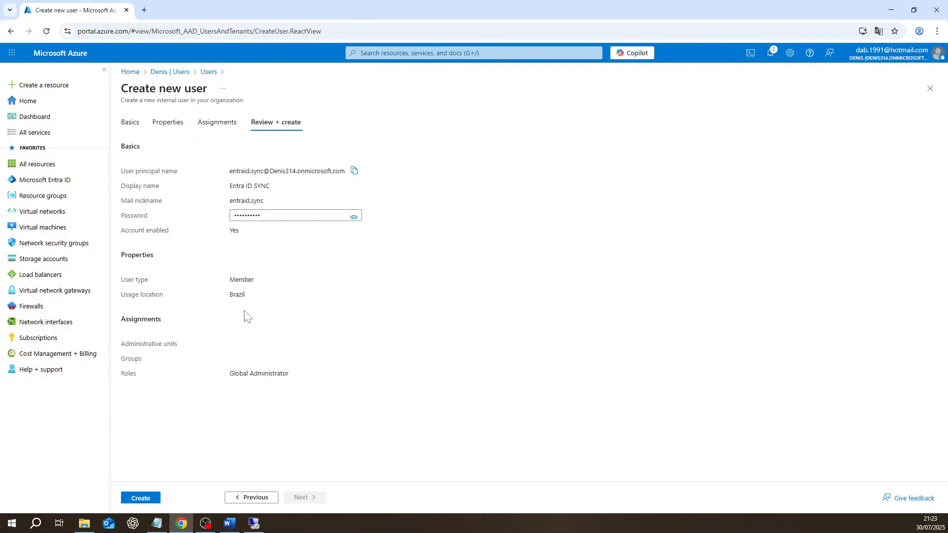
left_click(140, 499)
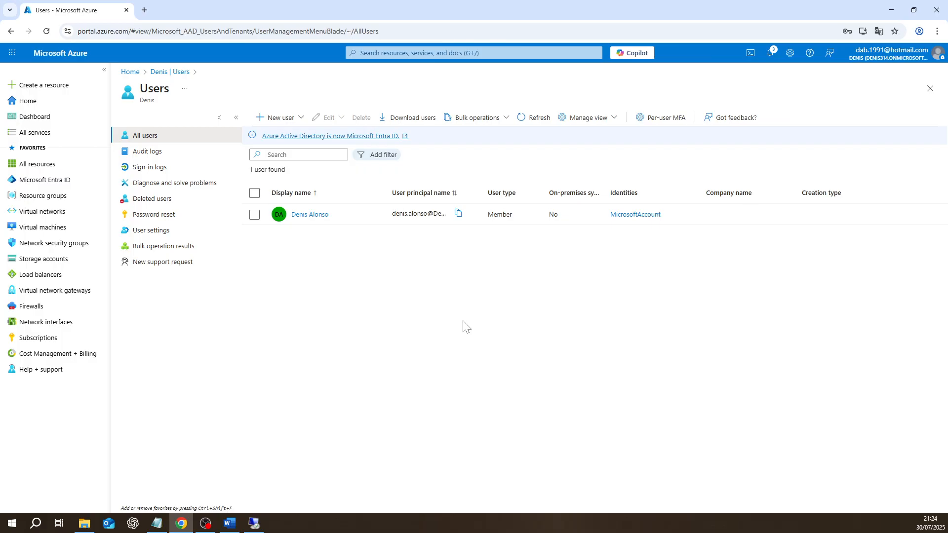
left_click(771, 54)
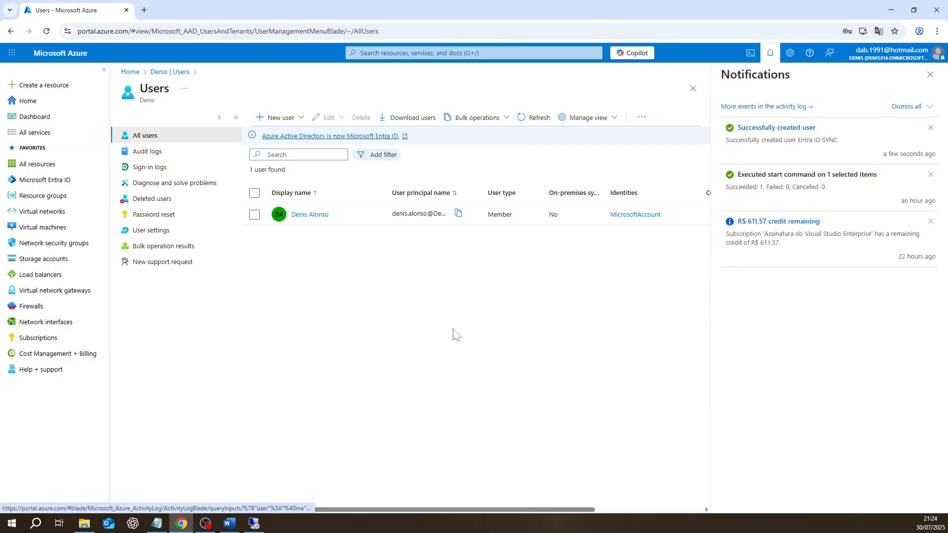
left_click(534, 119)
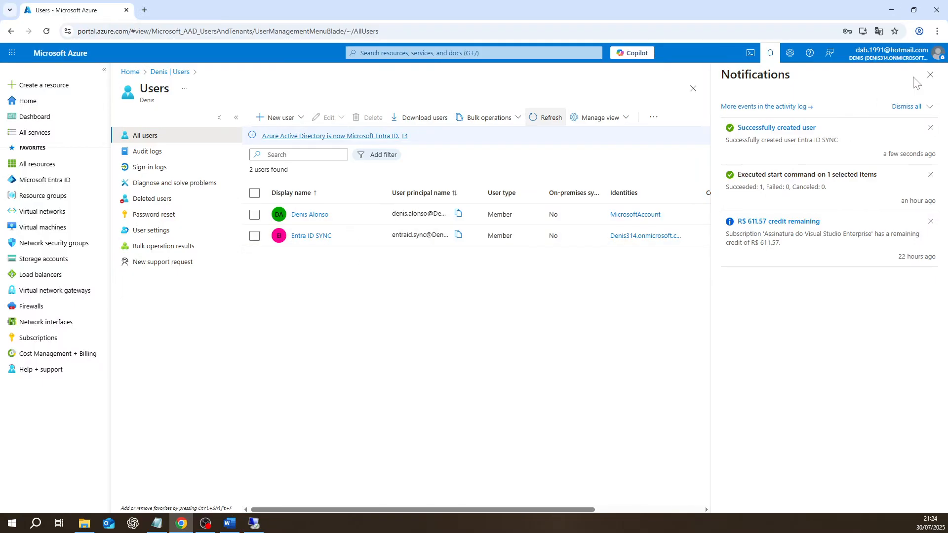
left_click(931, 75)
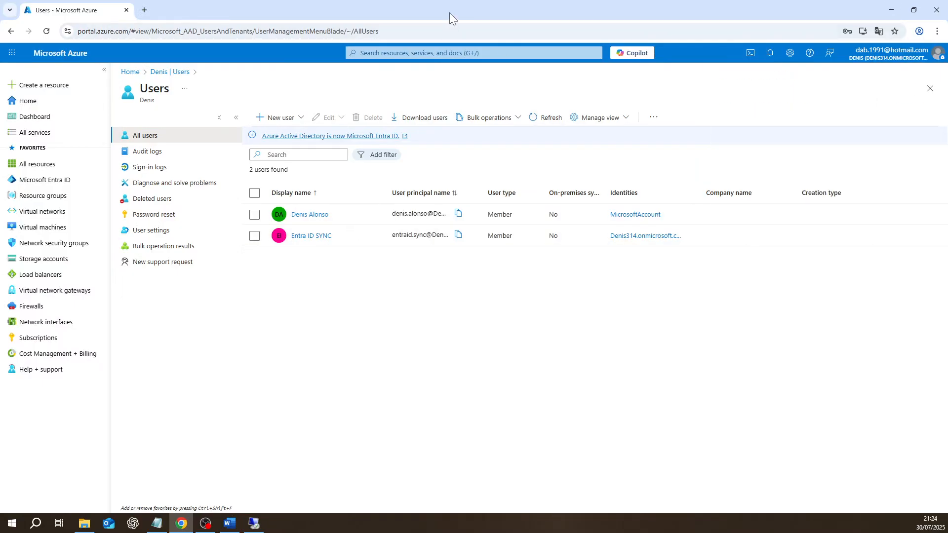
- Load portal.azure.com in a new Chrome incognito window
key("ctrl+shift+n")
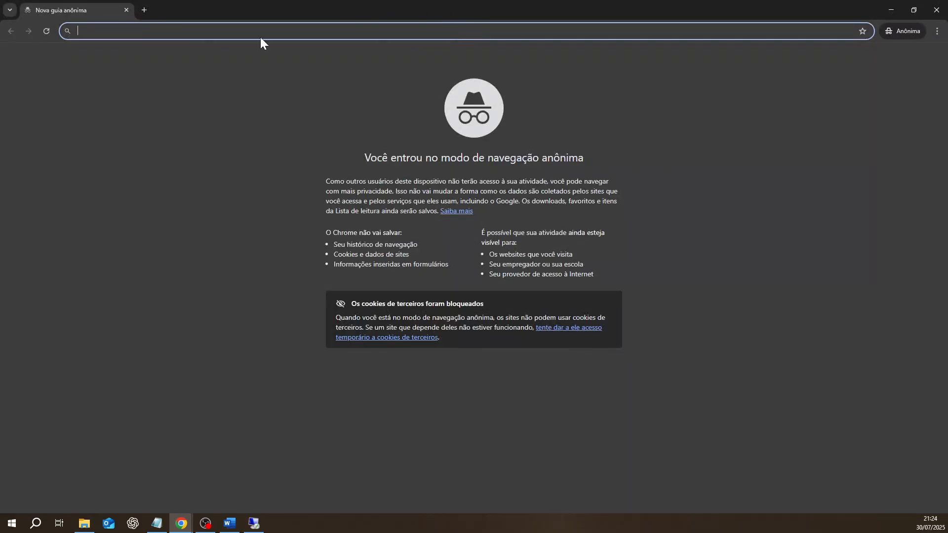
type("porta")
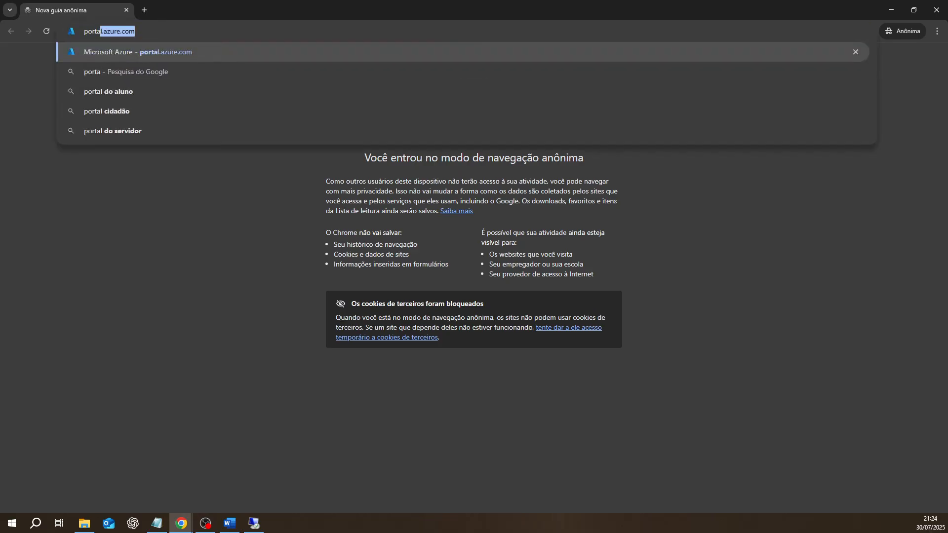
type("l.azure.com")
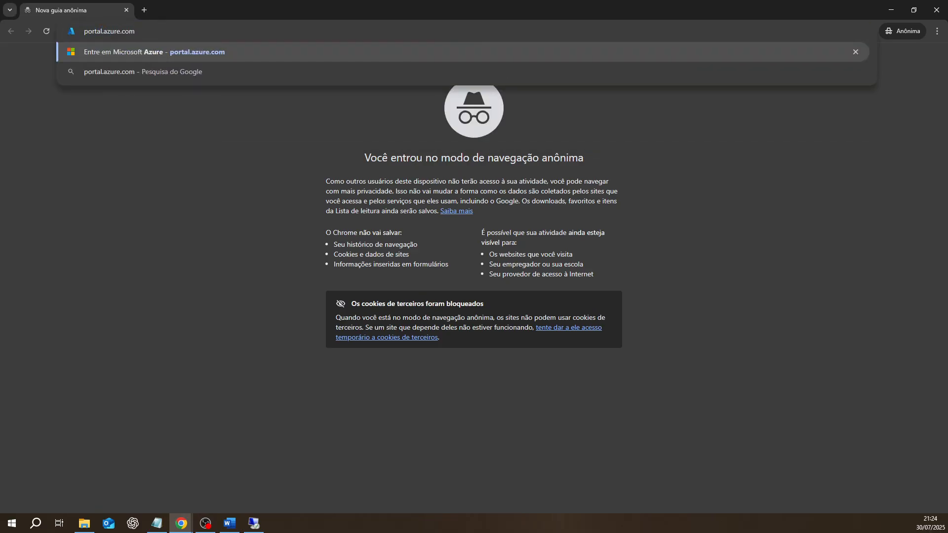
key("Return")
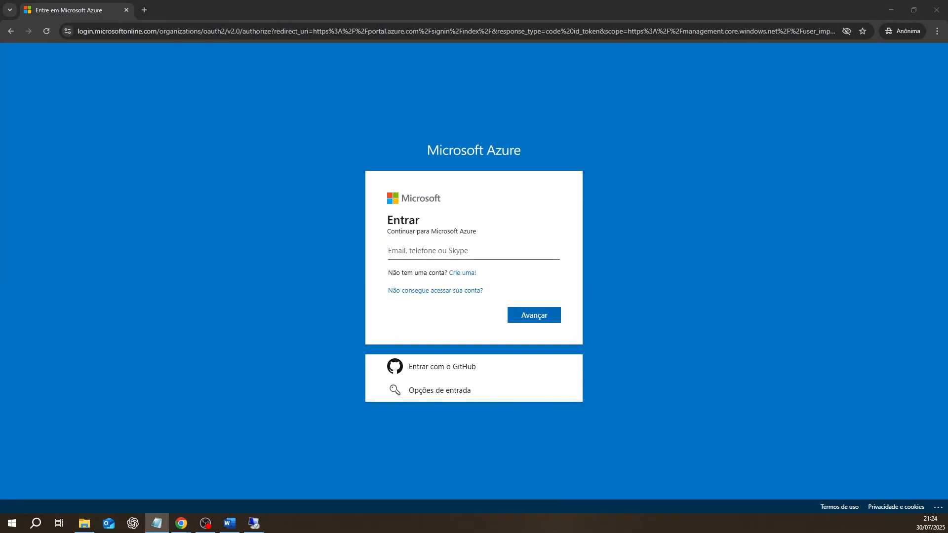
- Sign in with the new user's pasted sign-in address and temporary password
left_click(447, 251)
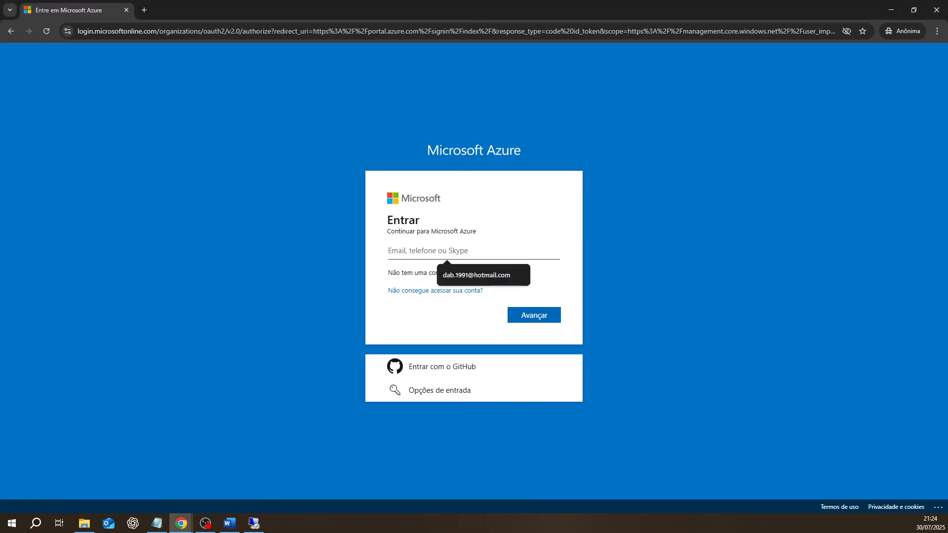
key("ctrl+v")
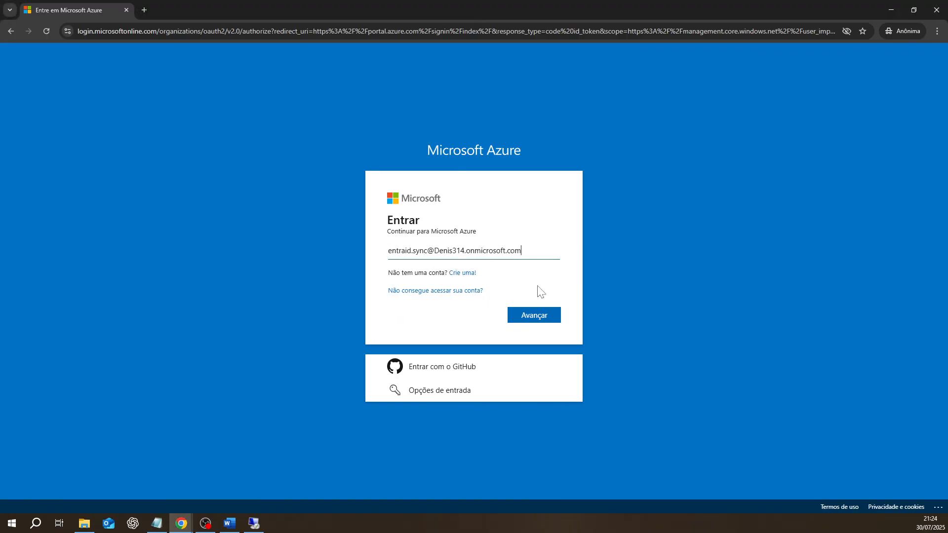
left_click(537, 317)
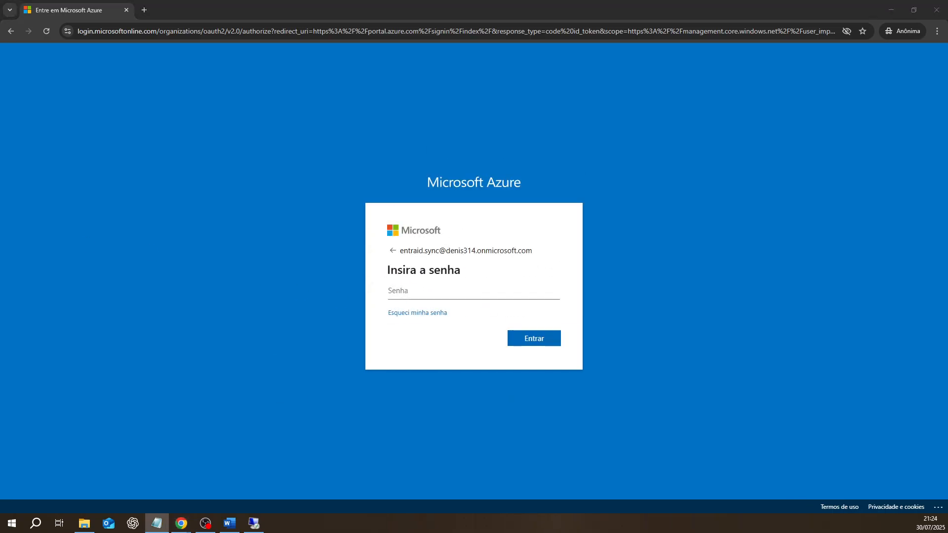
left_click(410, 290)
key("ctrl+v")
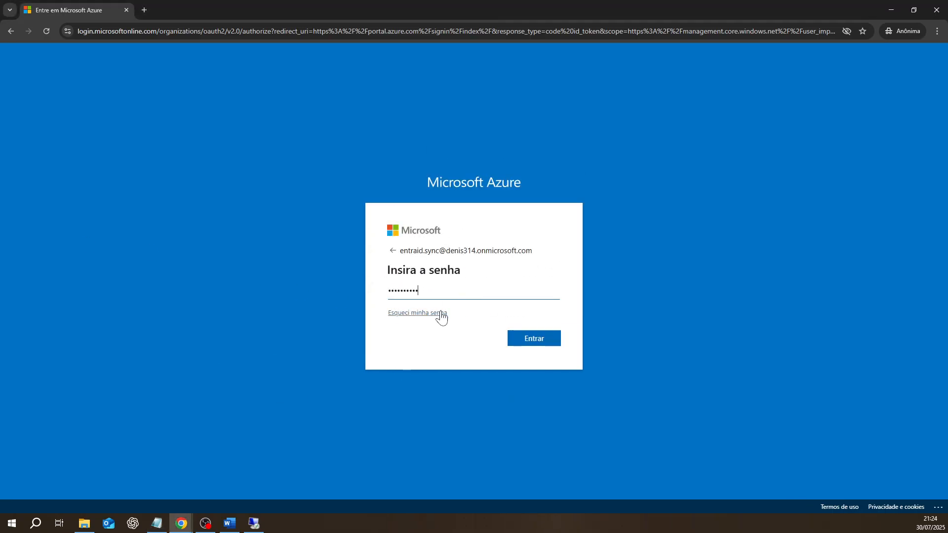
left_click(527, 338)
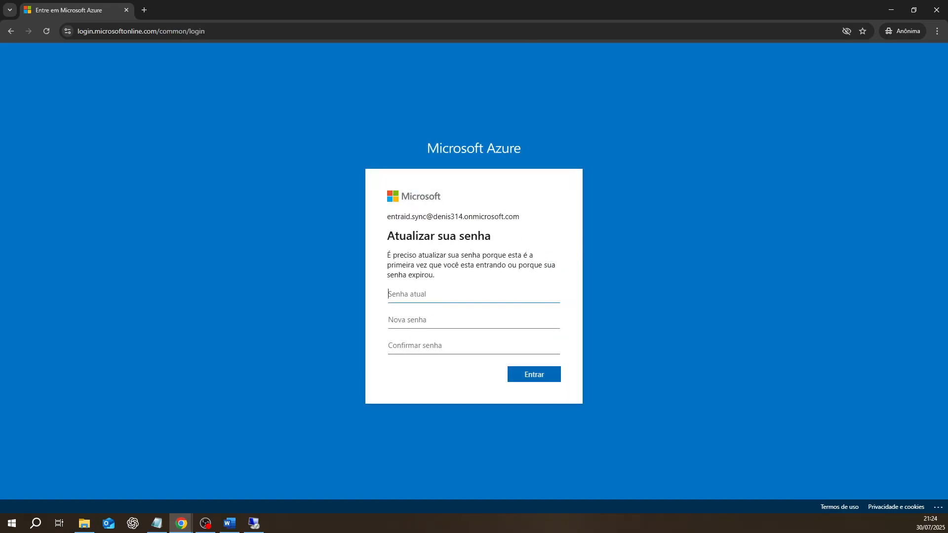
- Replace the temporary password with a new password, entered and confirmed
key("ctrl+v")
type("••••••")
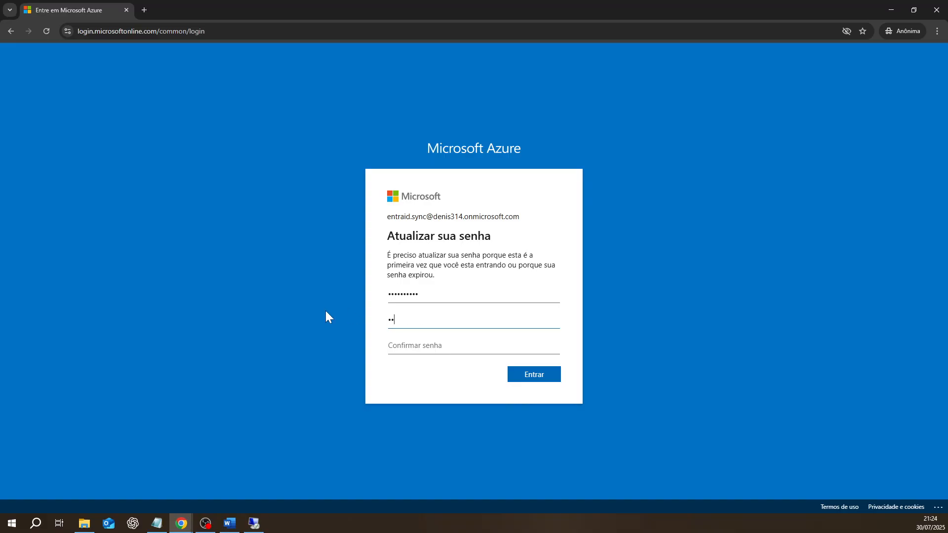
type("••••")
key("Tab")
type("•••••••")
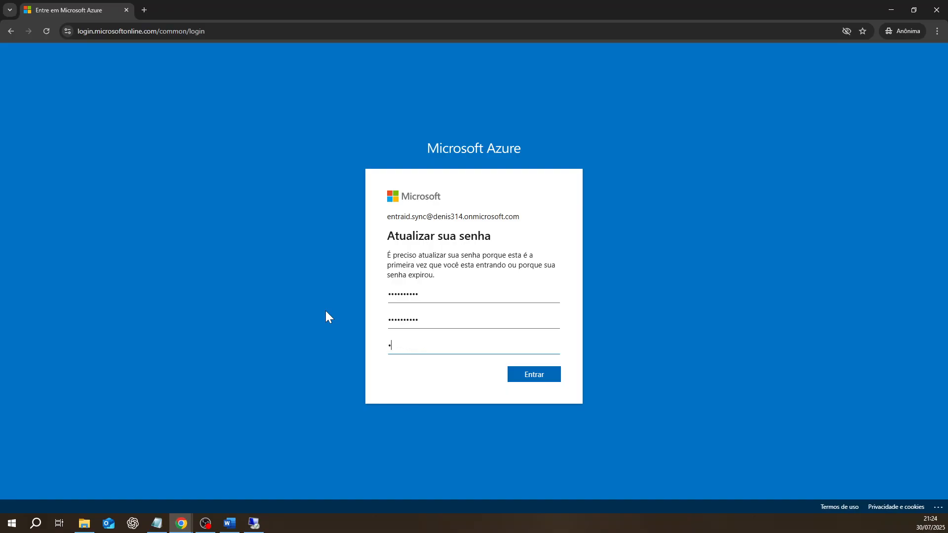
type("•••")
left_click(535, 377)
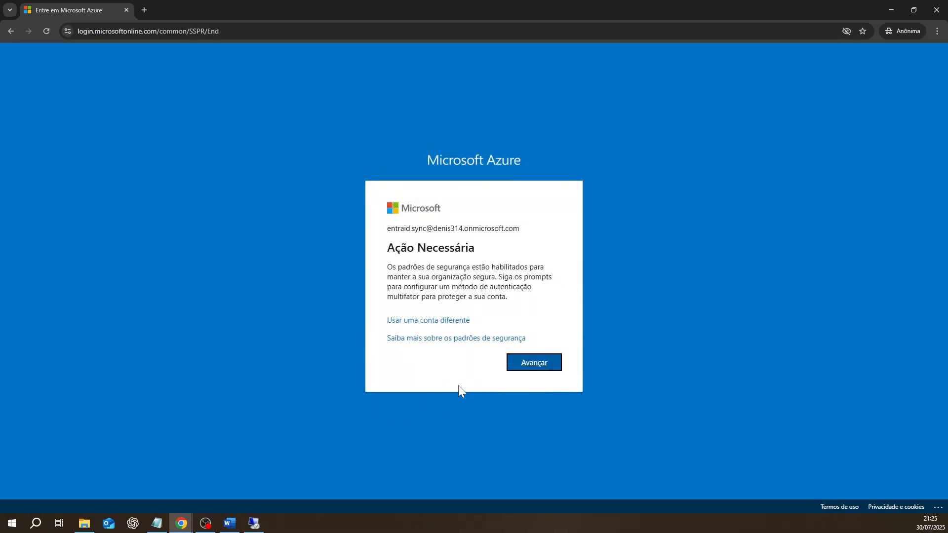
- Register Microsoft Authenticator via QR code as the account's multifactor method, dismissing the translation offer
left_click(533, 362)
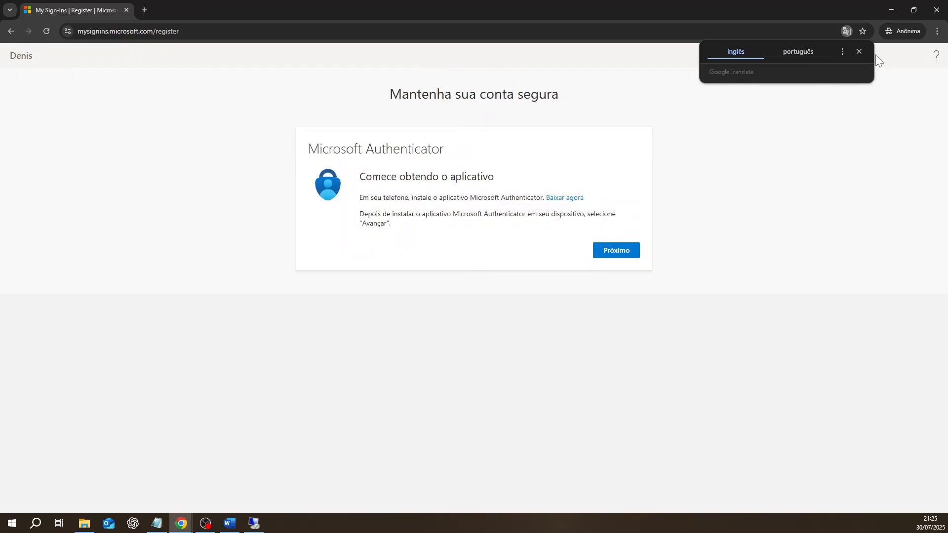
left_click(860, 52)
left_click(615, 257)
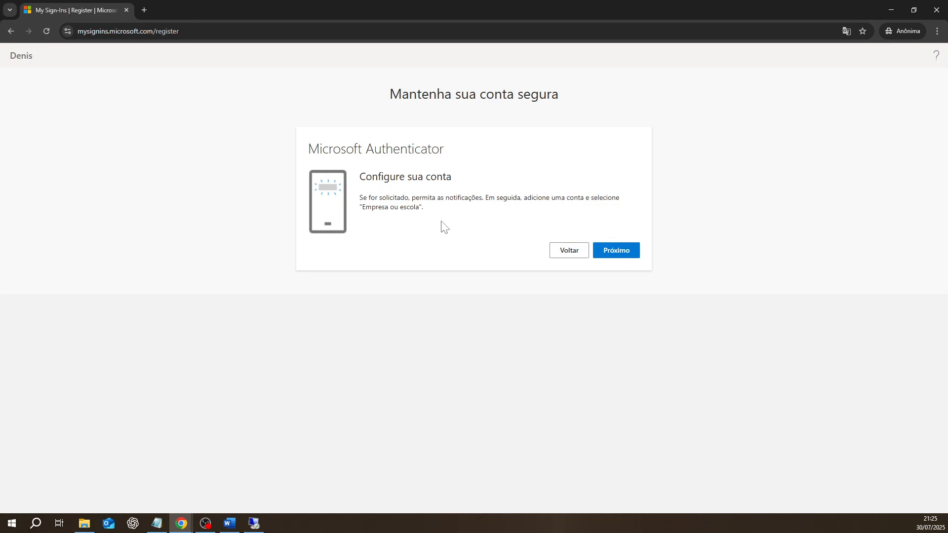
left_click(617, 251)
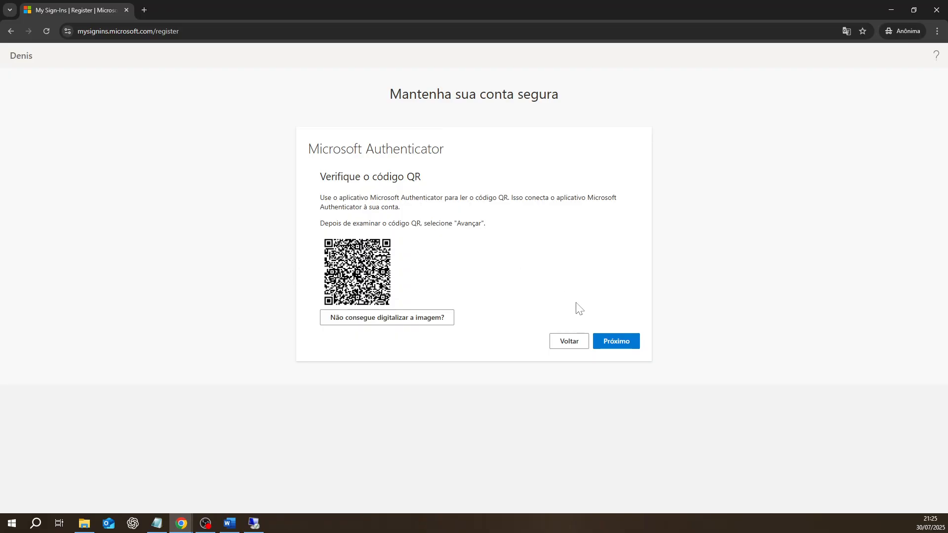
left_click(615, 347)
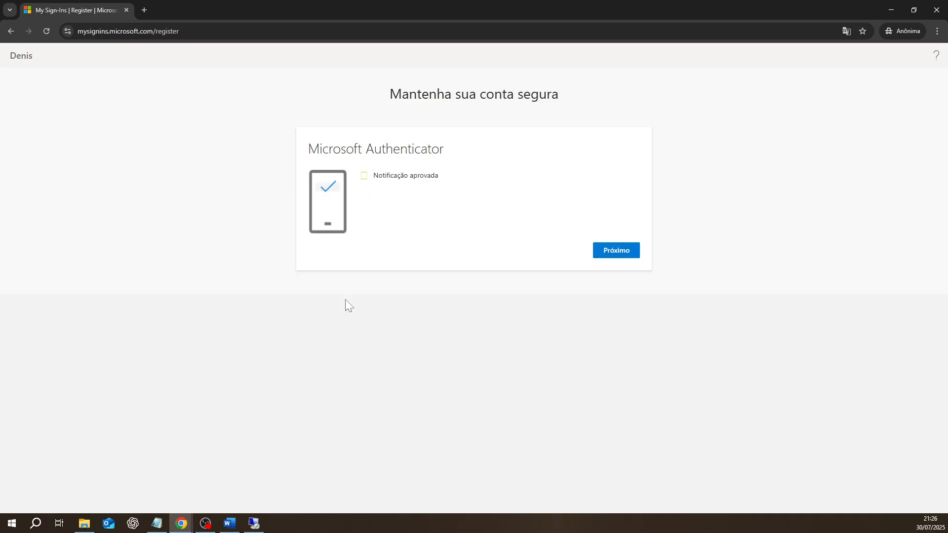
left_click(616, 255)
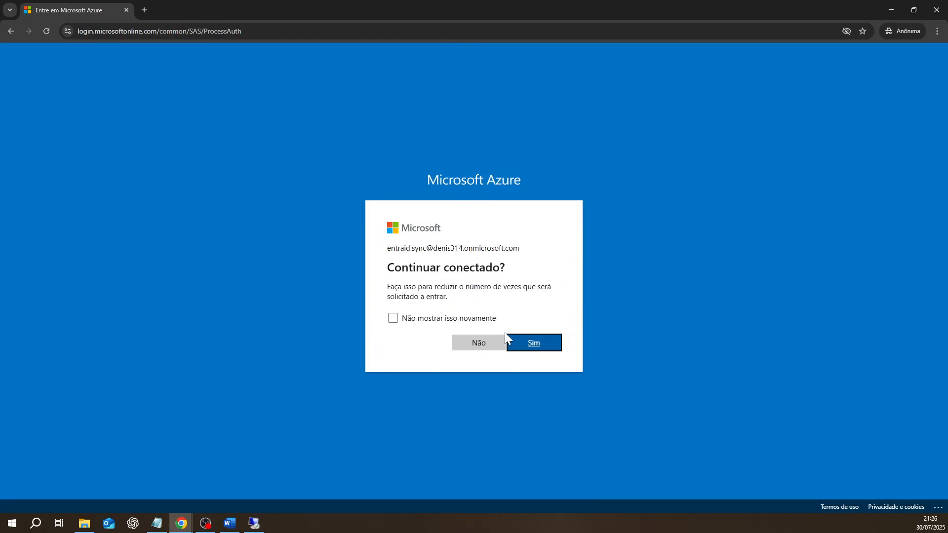
- Choose Sim to stay signed in, then close the welcome tour and usage tips callout
left_click(520, 349)
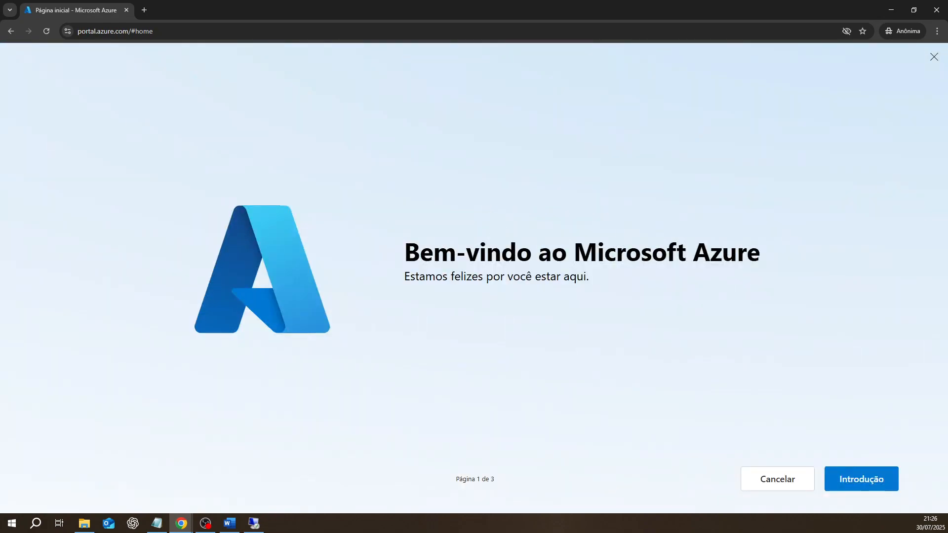
left_click(935, 58)
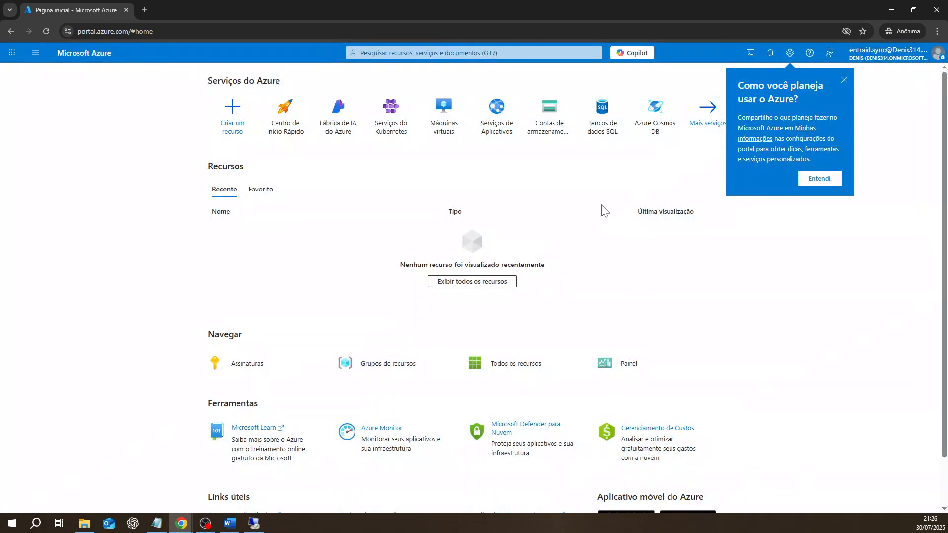
left_click(844, 80)
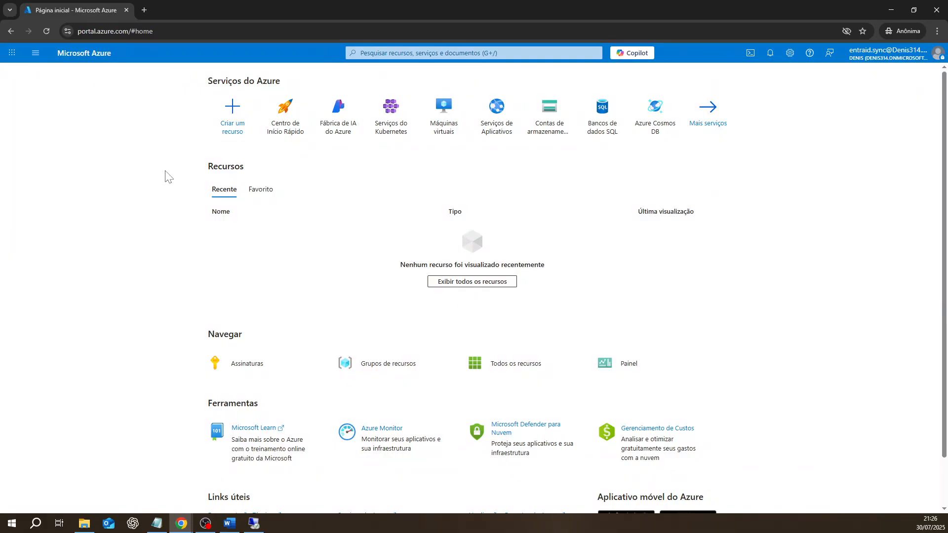